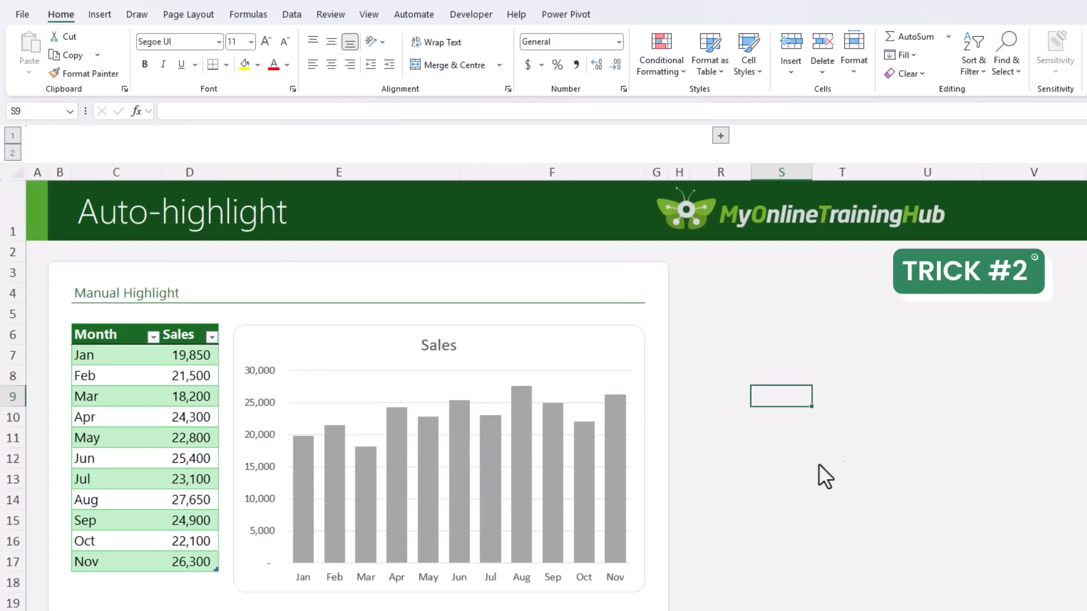
Fill only the Aug column of the Manual Highlight sales chart with the dark green theme colour.
{"action": "left_click", "coordinate": [526, 466]}
{"action": "left_click", "coordinate": [524, 450]}
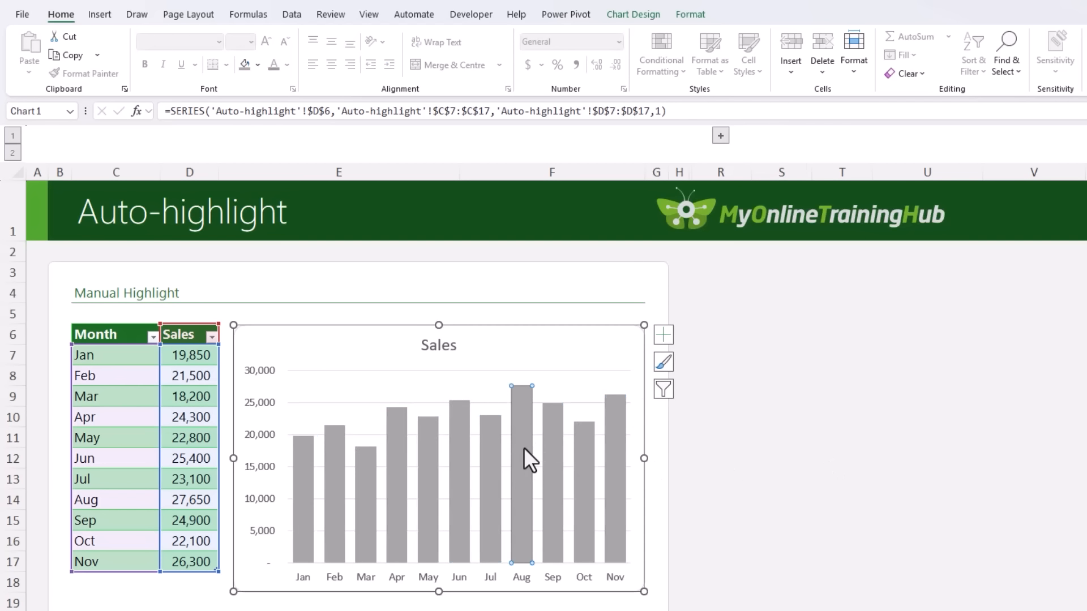
{"action": "left_click", "coordinate": [258, 64]}
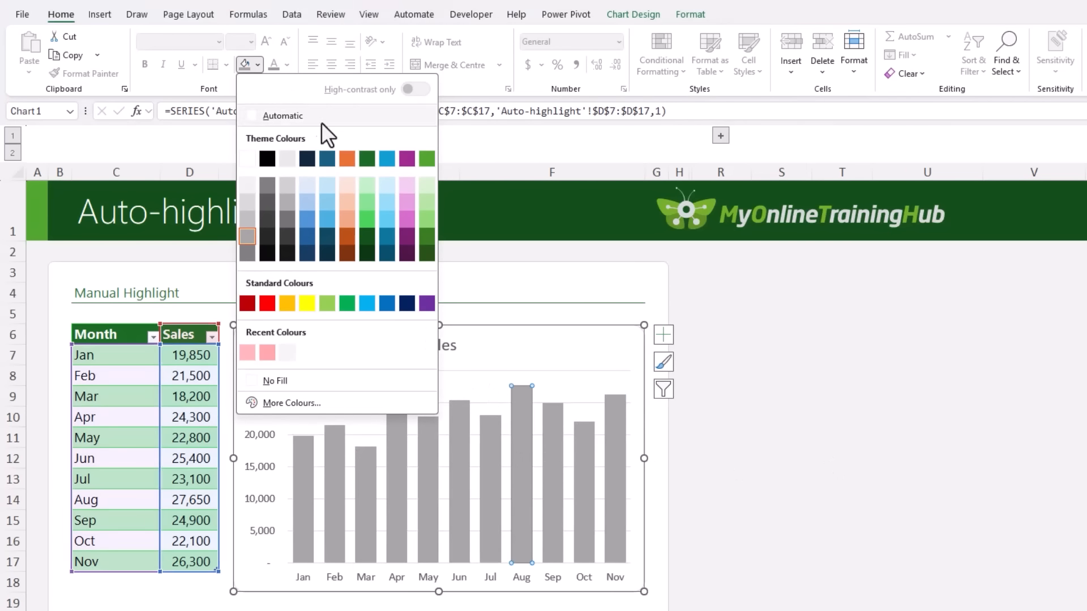
{"action": "left_click", "coordinate": [365, 161]}
{"action": "left_click", "coordinate": [804, 396]}
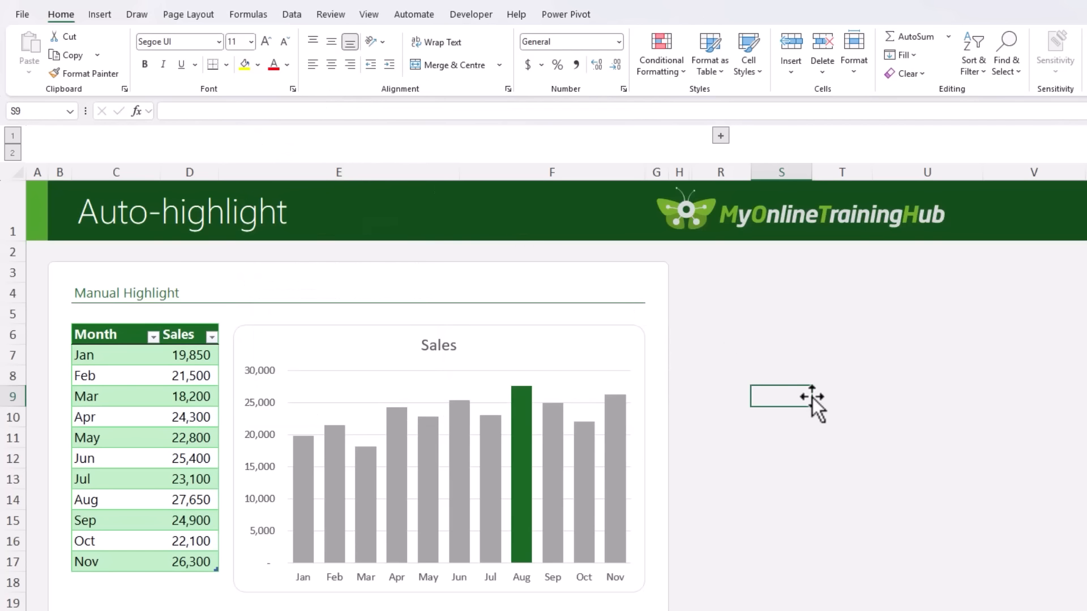
Add a Dec row with sales of 28300 beneath Nov in the Manual Highlight table.
{"action": "left_click", "coordinate": [116, 583]}
{"action": "type", "text": "Dec"}
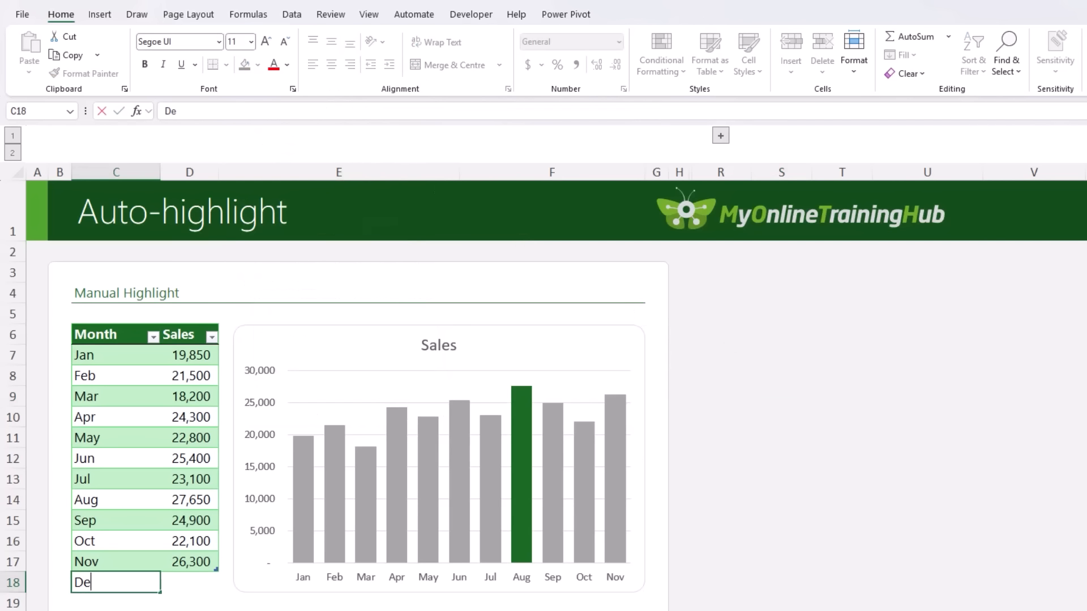
{"action": "key", "text": "Tab"}
{"action": "type", "text": "283"}
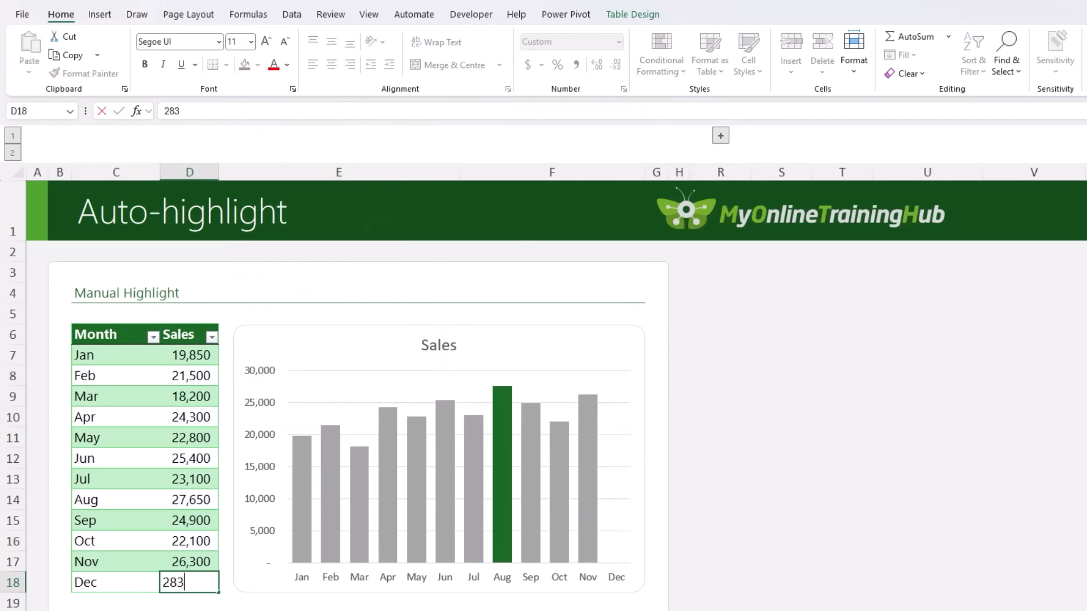
{"action": "key", "text": "Tab"}
Fill only the Dec column of the Manual Highlight chart with the same dark green.
{"action": "left_click", "coordinate": [625, 478]}
{"action": "left_click", "coordinate": [620, 477]}
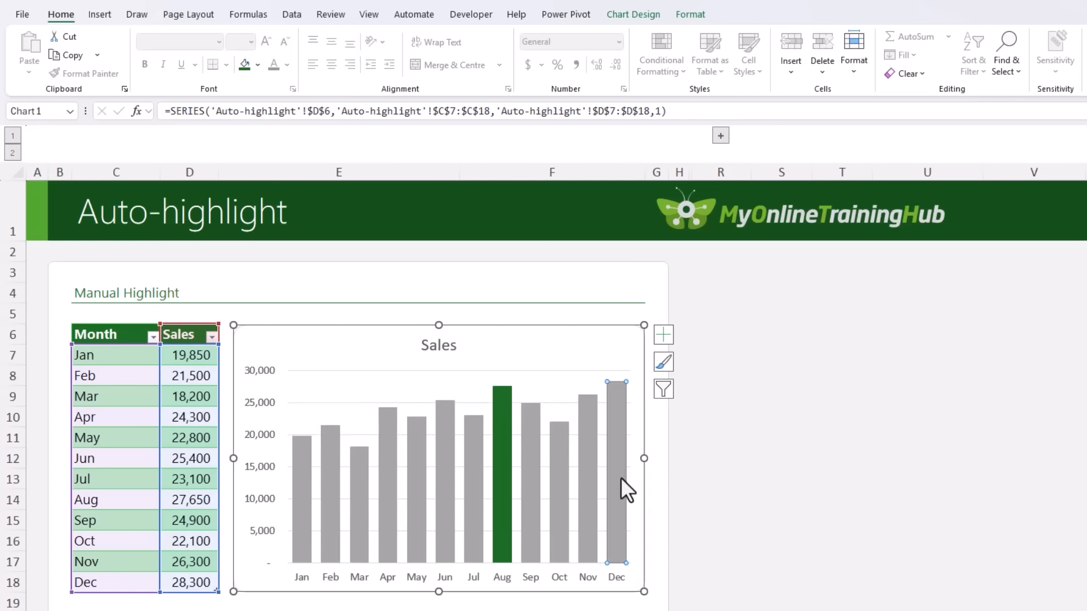
{"action": "left_click", "coordinate": [246, 65]}
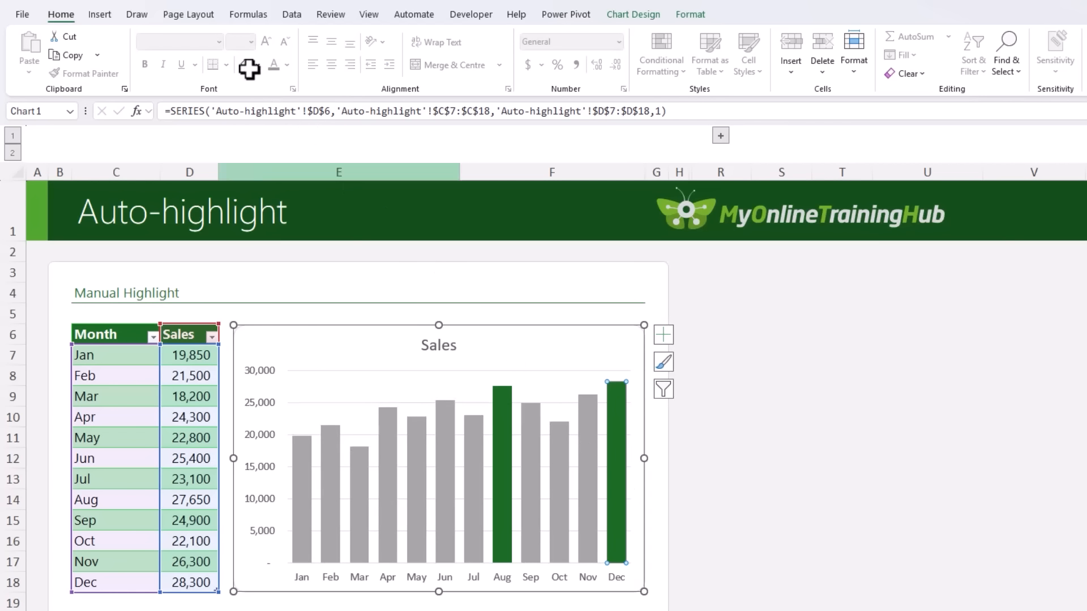
Return the Aug column of the Manual Highlight chart to the same grey fill as the other months.
{"action": "left_click", "coordinate": [496, 430]}
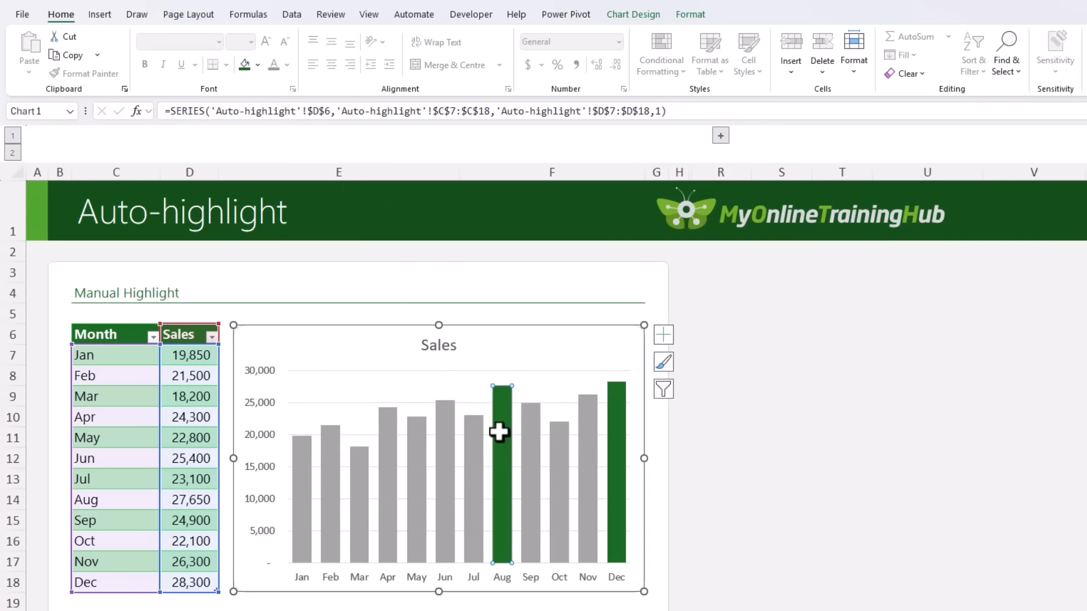
{"action": "left_click", "coordinate": [258, 65]}
{"action": "left_click", "coordinate": [248, 240]}
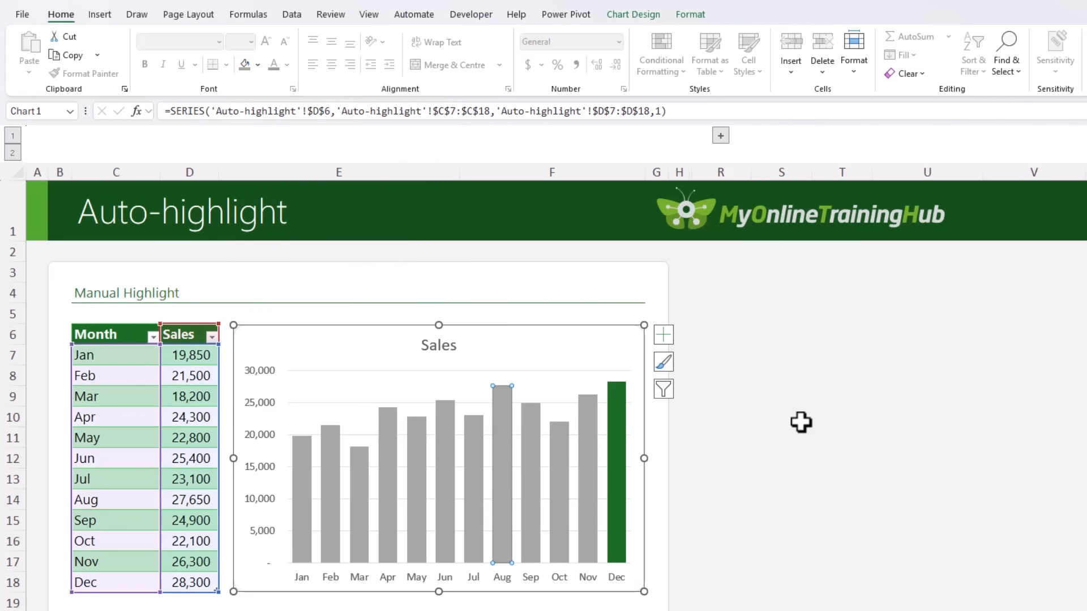
{"action": "left_click", "coordinate": [801, 422]}
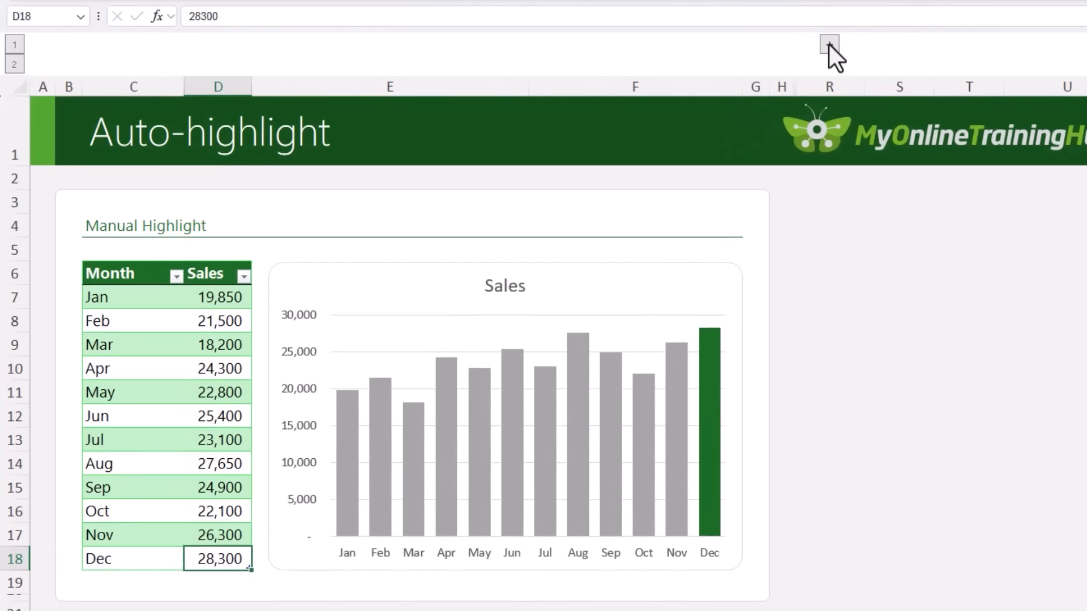
Expand the collapsed column group to reveal the Auto-highlight table and its chart.
{"action": "left_click", "coordinate": [720, 135]}
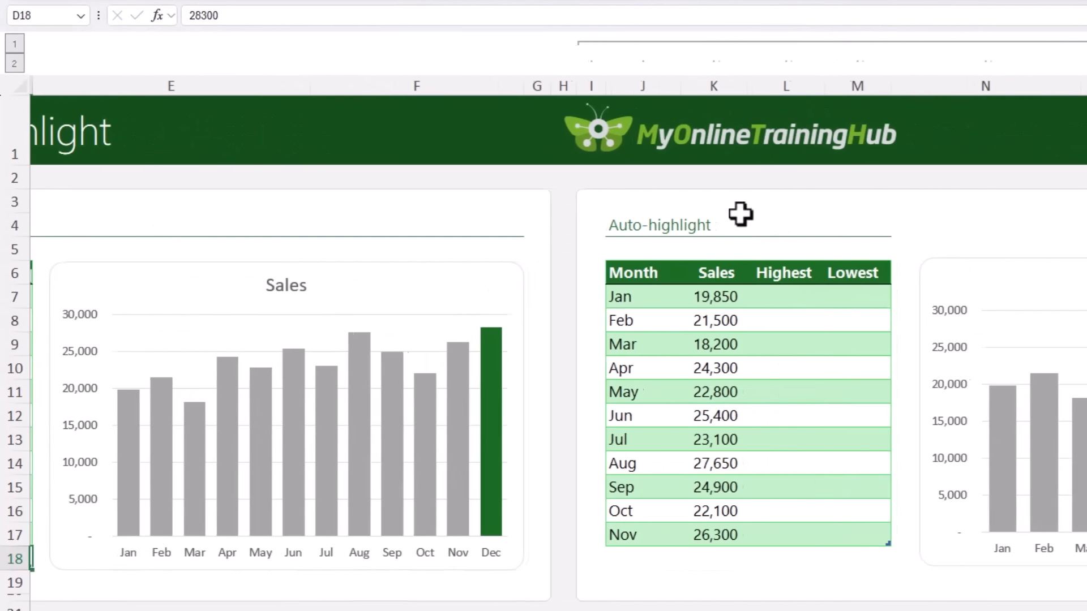
{"action": "scroll", "coordinate": [567, 541], "scroll_direction": "right", "scroll_amount": 3}
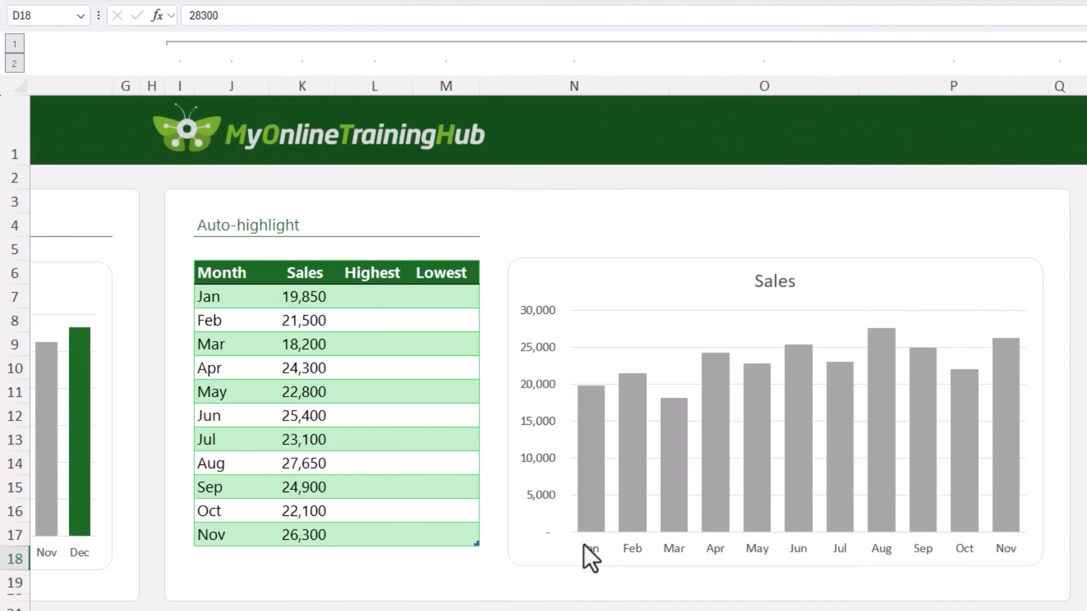
{"action": "scroll", "coordinate": [543, 339], "scroll_direction": "right", "scroll_amount": 1}
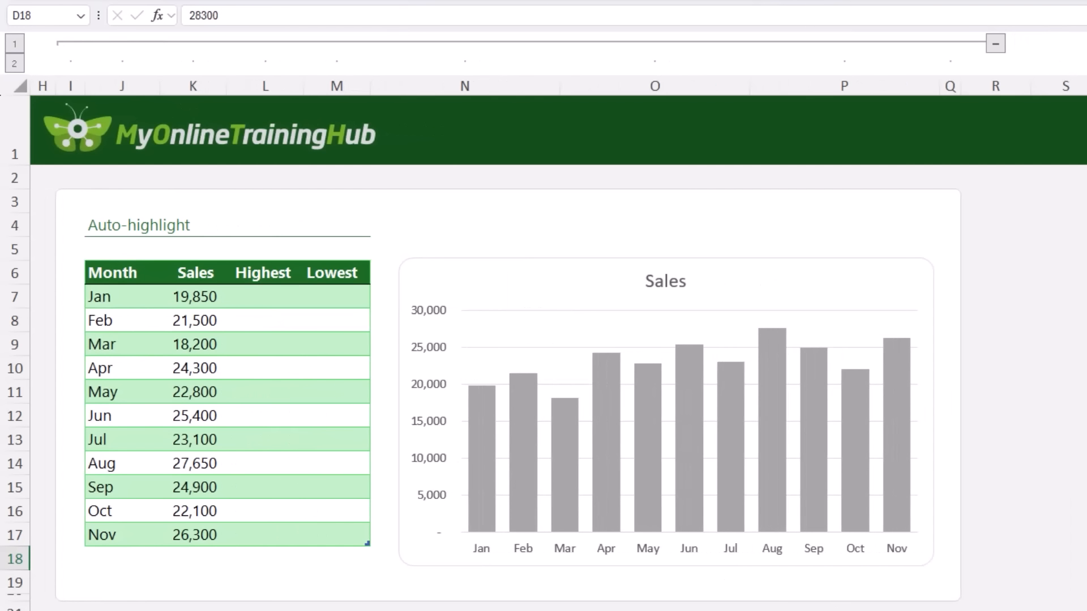
{"action": "left_click", "coordinate": [194, 272]}
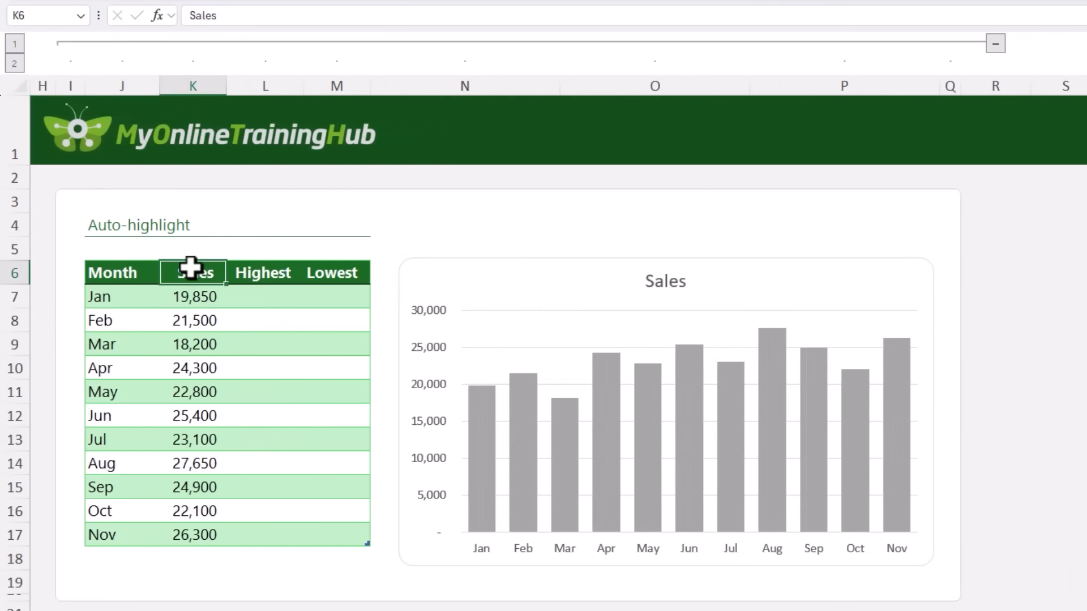
{"action": "left_click", "coordinate": [249, 293]}
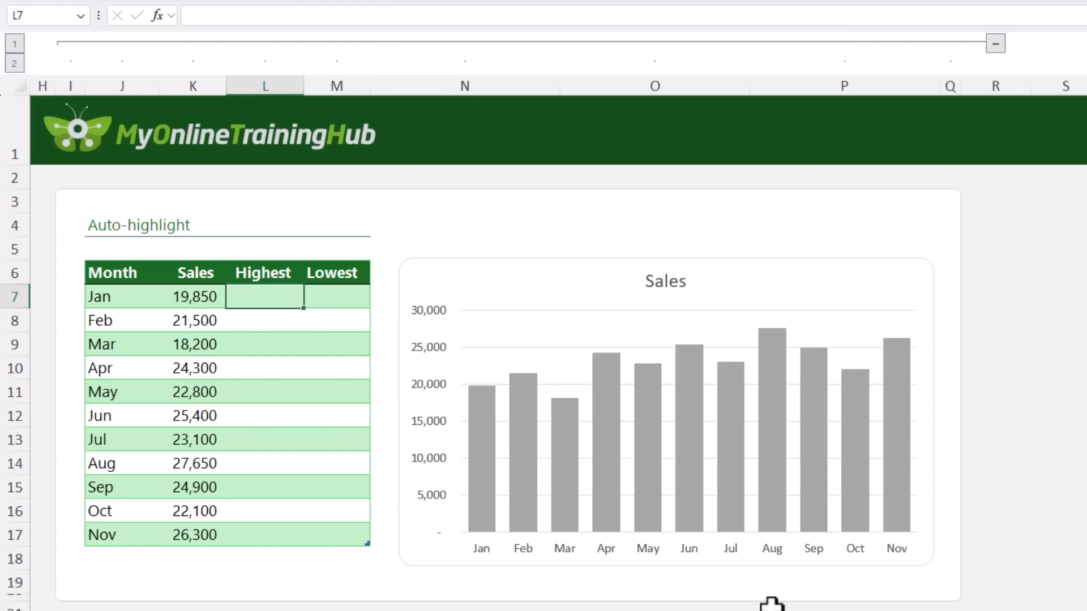
{"action": "type", "text": "=IF("}
{"action": "key", "text": "Left"}
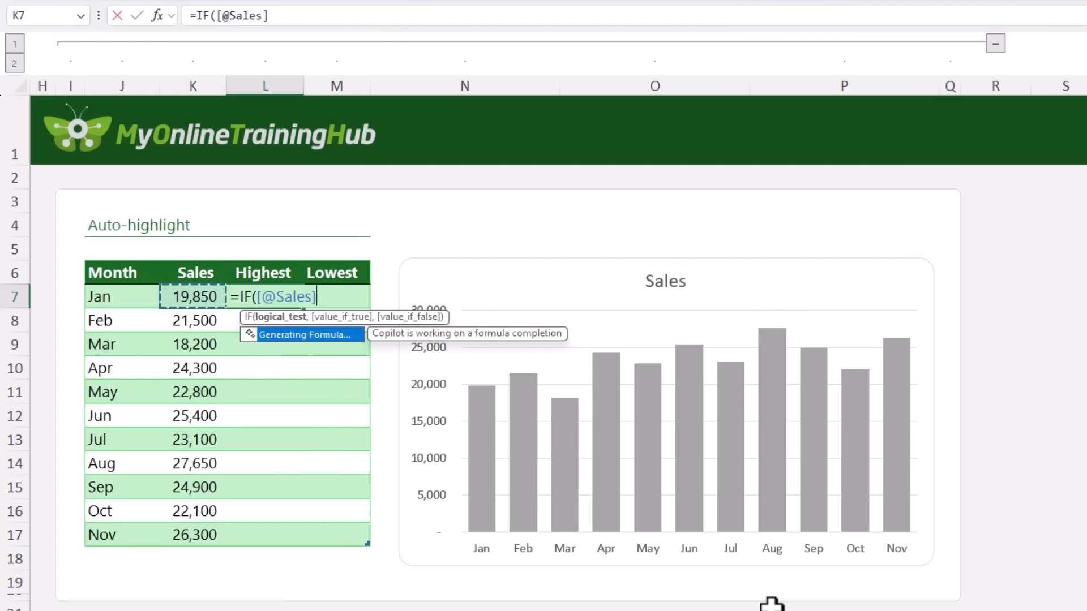
{"action": "type", "text": "=max"}
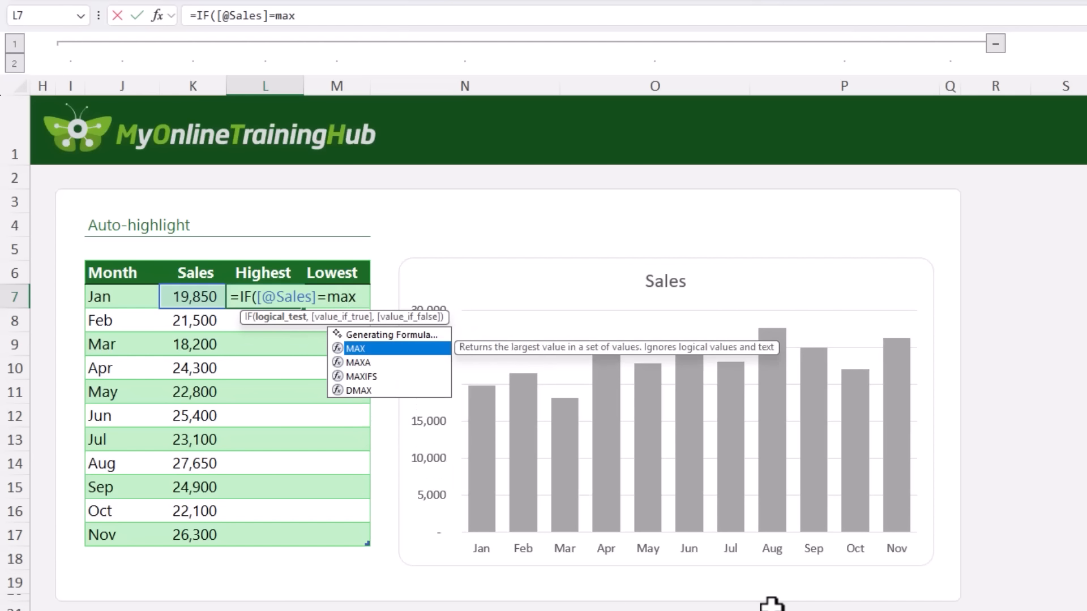
{"action": "key", "text": "Tab"}
{"action": "left_click", "coordinate": [194, 261]}
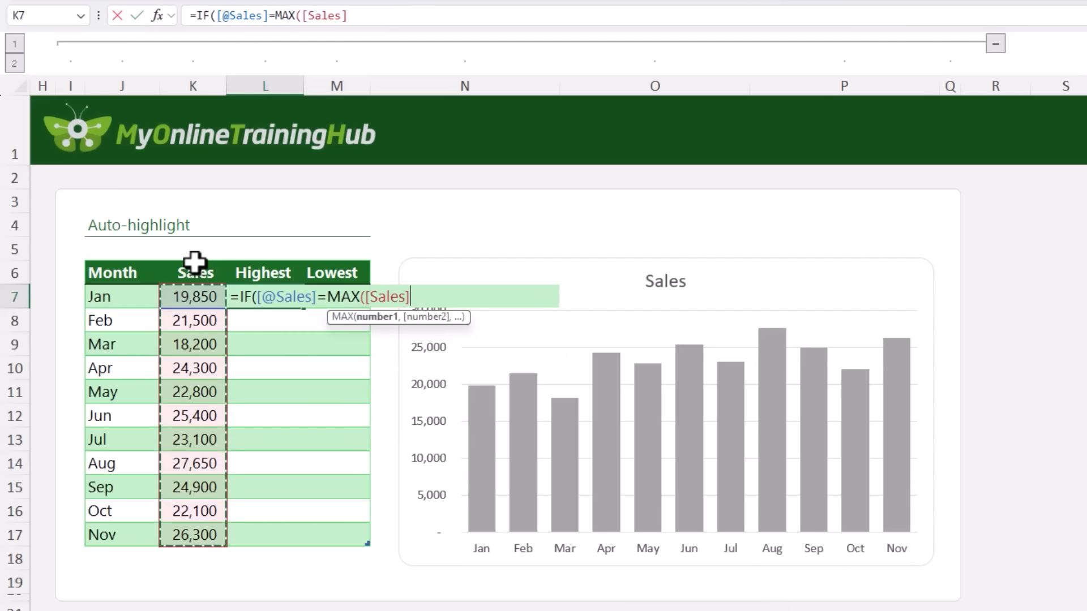
{"action": "type", "text": "),"}
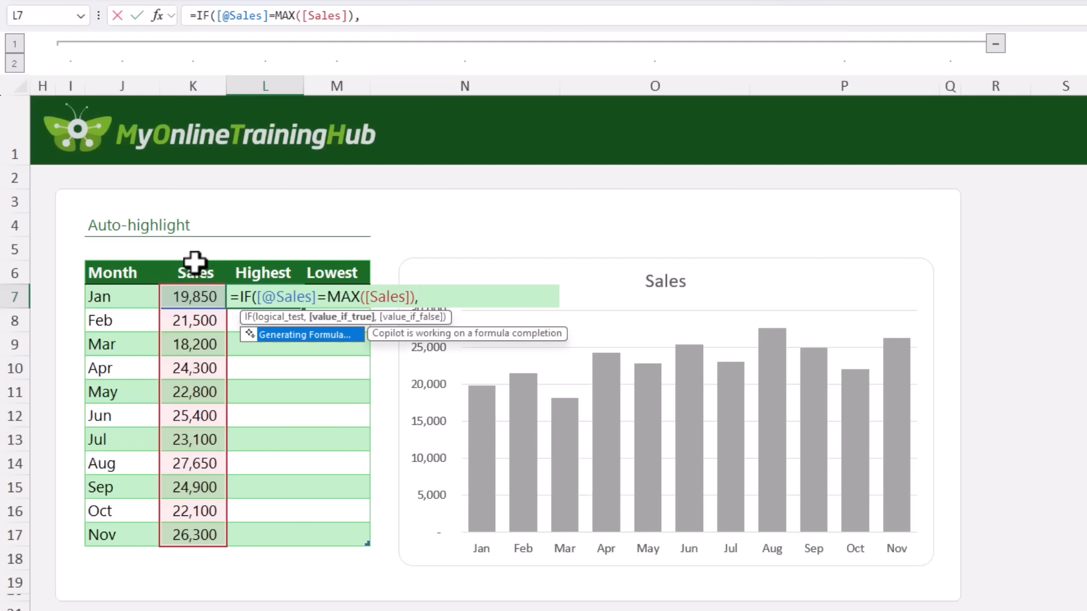
{"action": "left_click", "coordinate": [194, 296]}
{"action": "type", "text": ","}
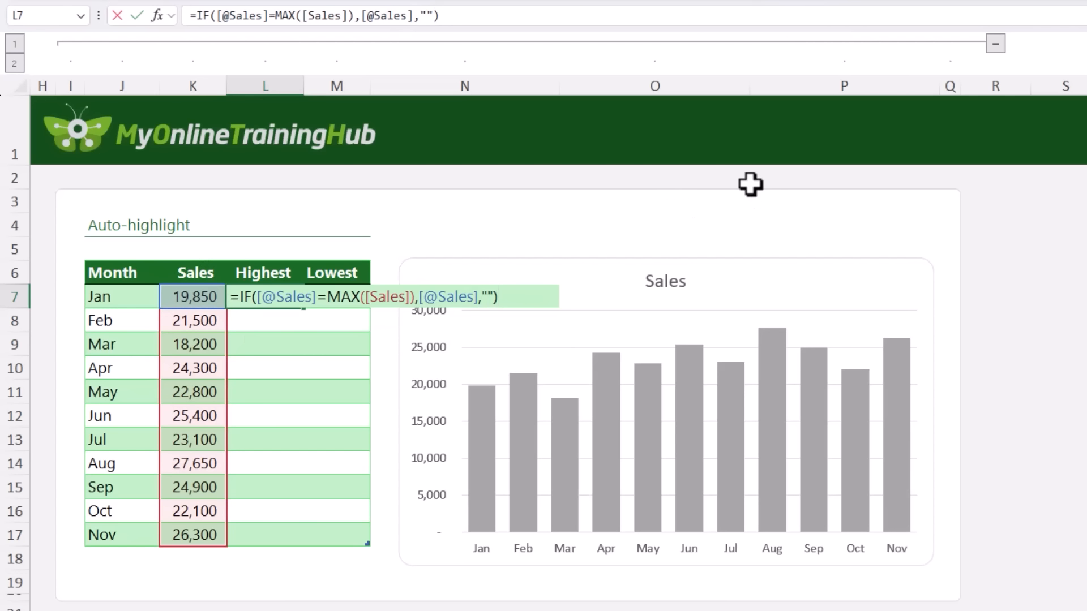
{"action": "key", "text": "Return"}
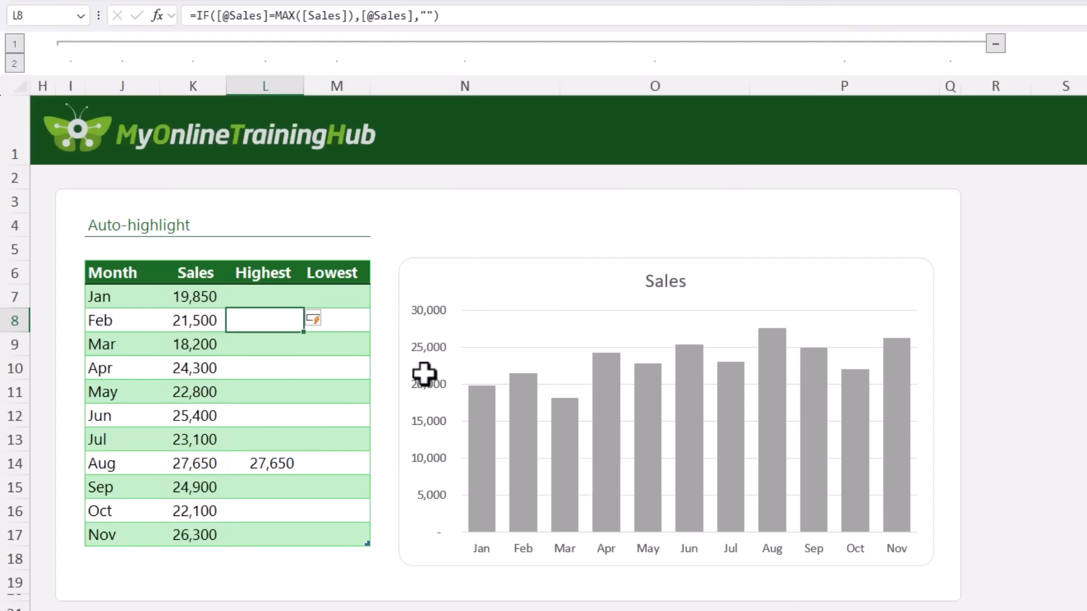
{"action": "left_click", "coordinate": [285, 455]}
{"action": "left_click", "coordinate": [328, 298]}
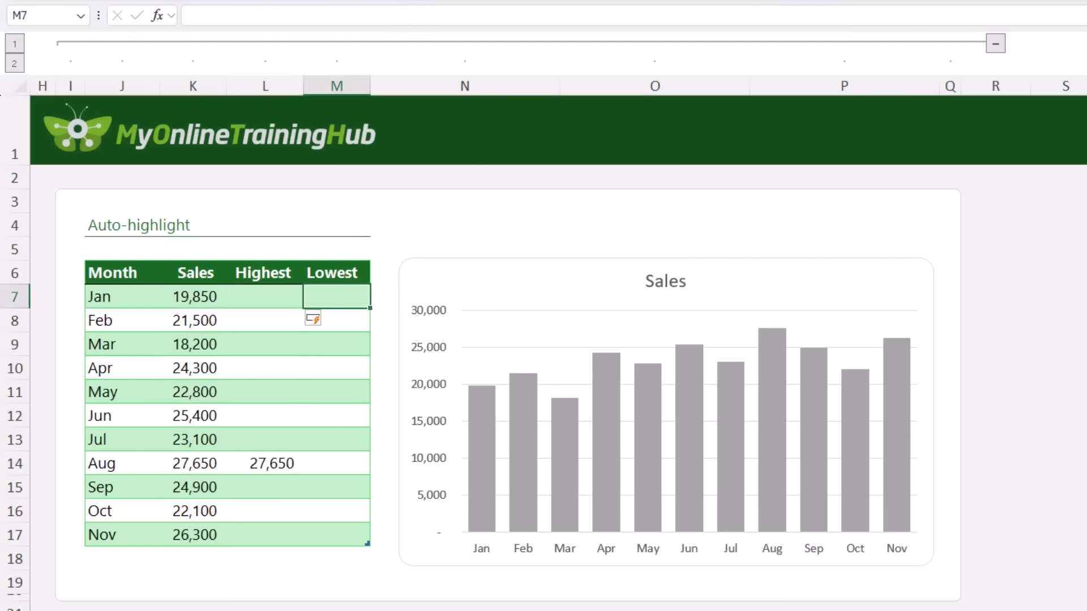
{"action": "type", "text": "=IF("}
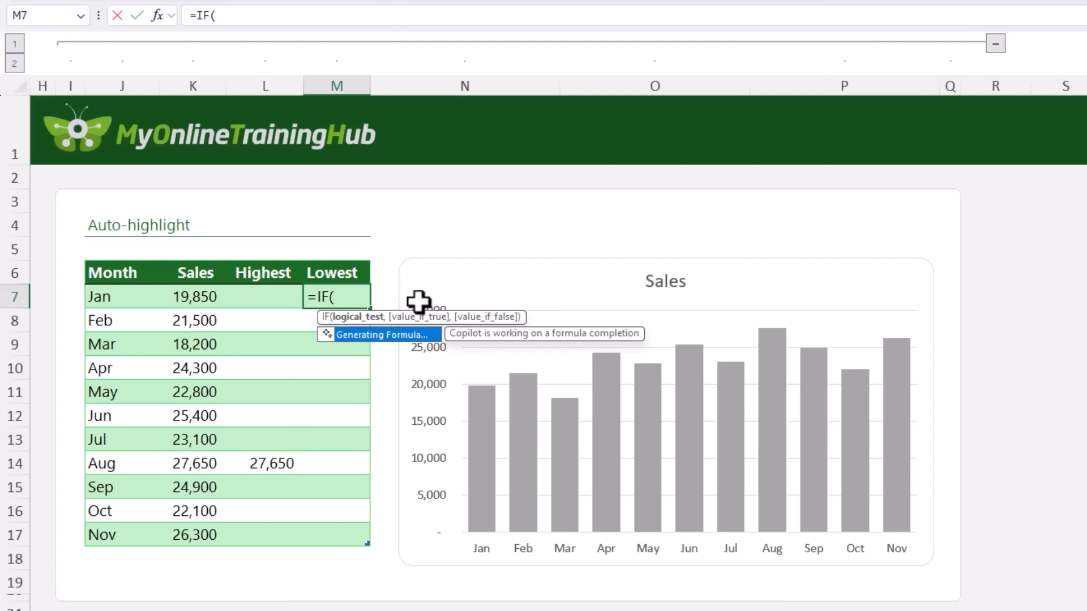
{"action": "key", "text": "Left"}
{"action": "key", "text": "Left"}
{"action": "type", "text": "=m"}
{"action": "key", "text": "Tab"}
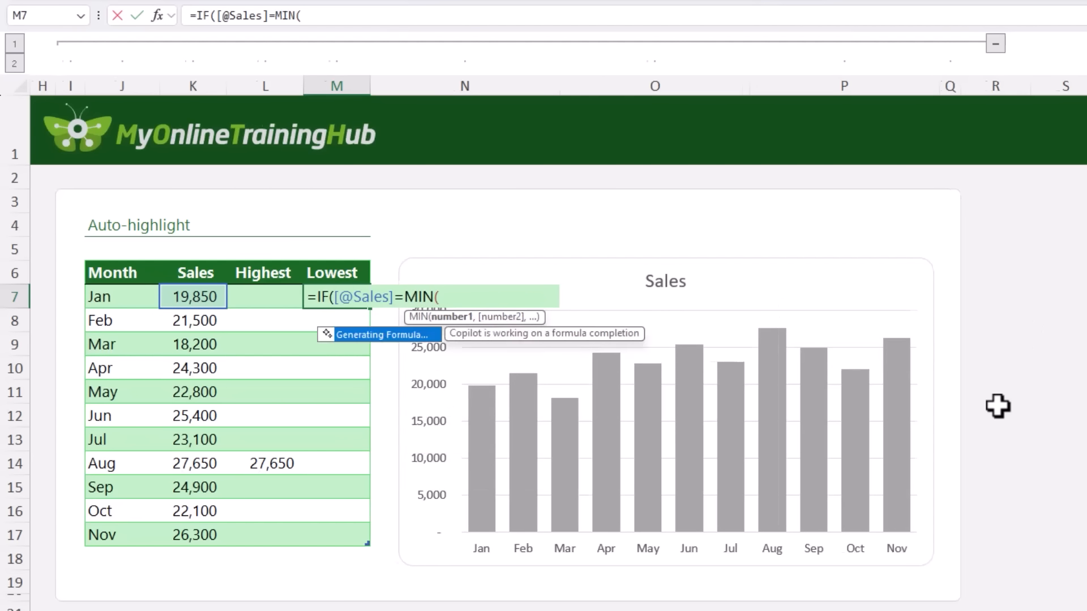
{"action": "left_click", "coordinate": [189, 265]}
{"action": "type", "text": "),"}
{"action": "left_click", "coordinate": [187, 297]}
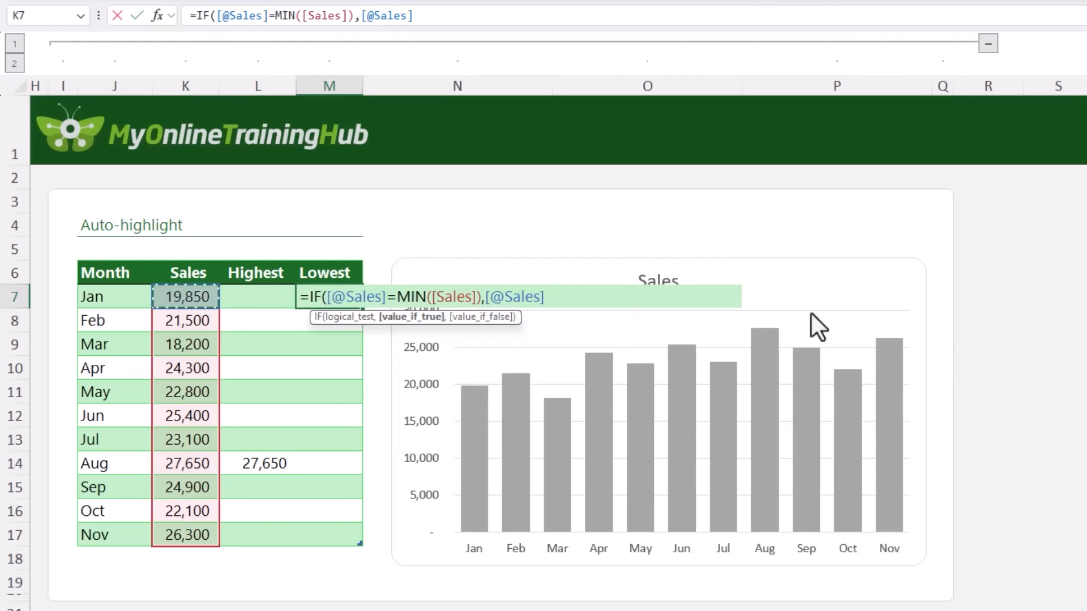
{"action": "type", "text": ",\"\")"}
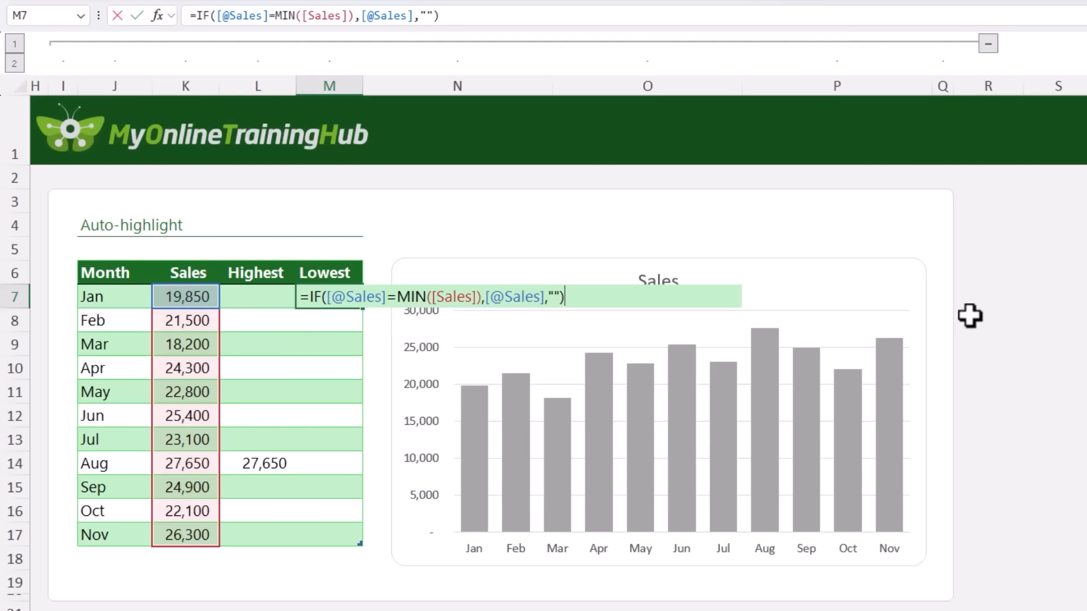
{"action": "key", "text": "Return"}
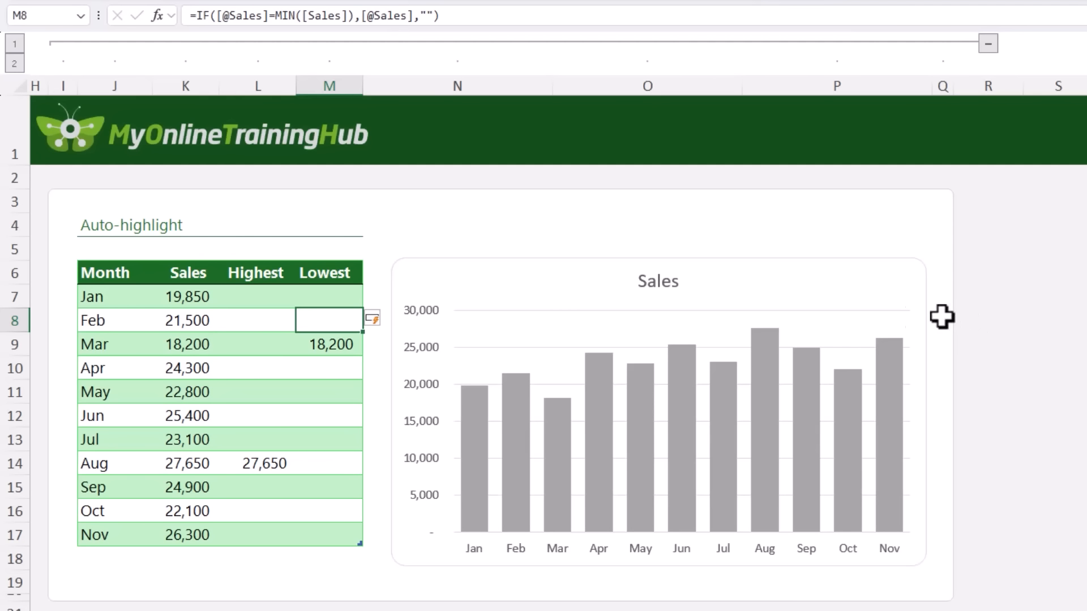
{"action": "left_click", "coordinate": [333, 340]}
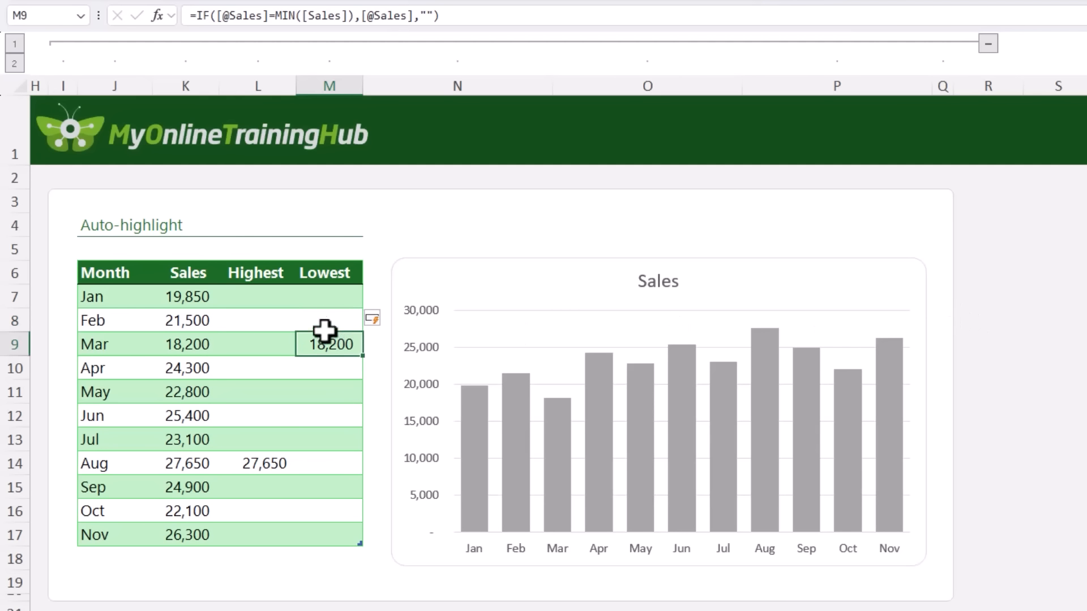
Add a data series to the Auto-highlight chart, named from the Highest header L6 with values from L7:L17.
{"action": "left_click_drag", "start_coordinate": [262, 258], "coordinate": [315, 269]}
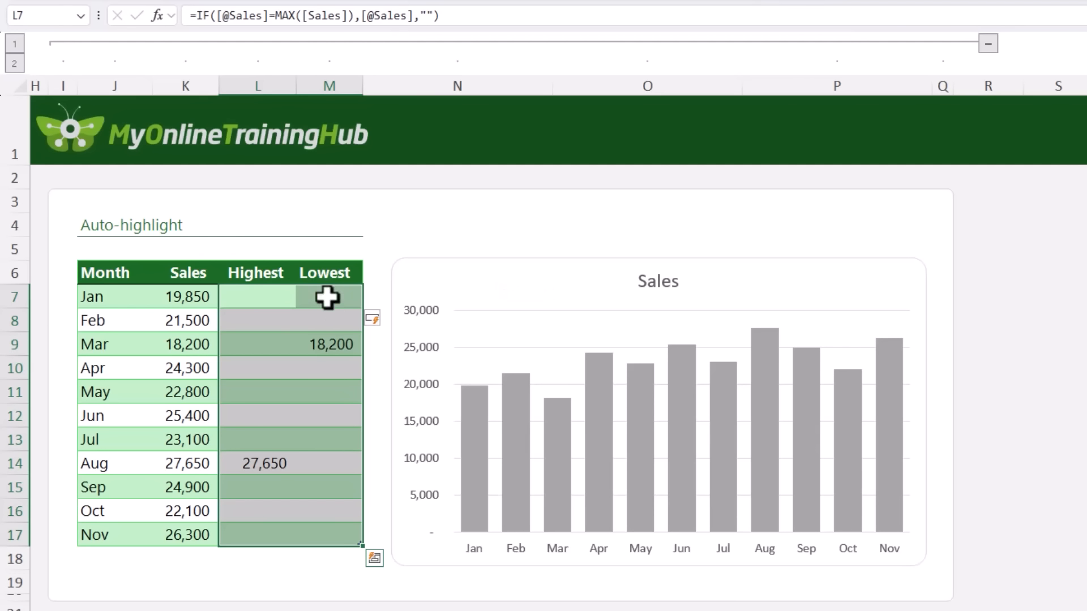
{"action": "left_click", "coordinate": [459, 264]}
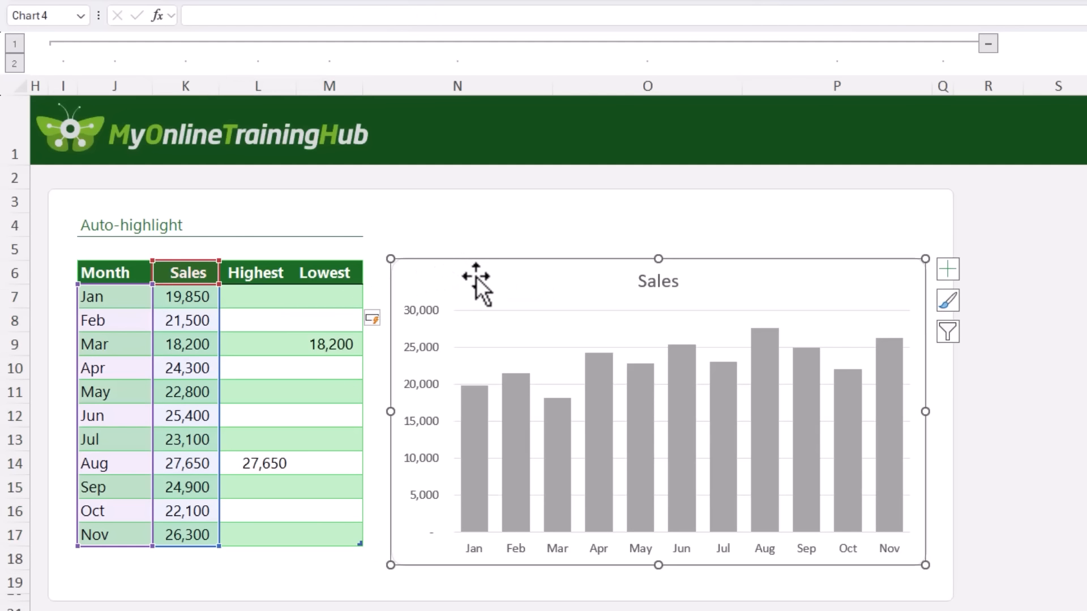
{"action": "right_click", "coordinate": [477, 277]}
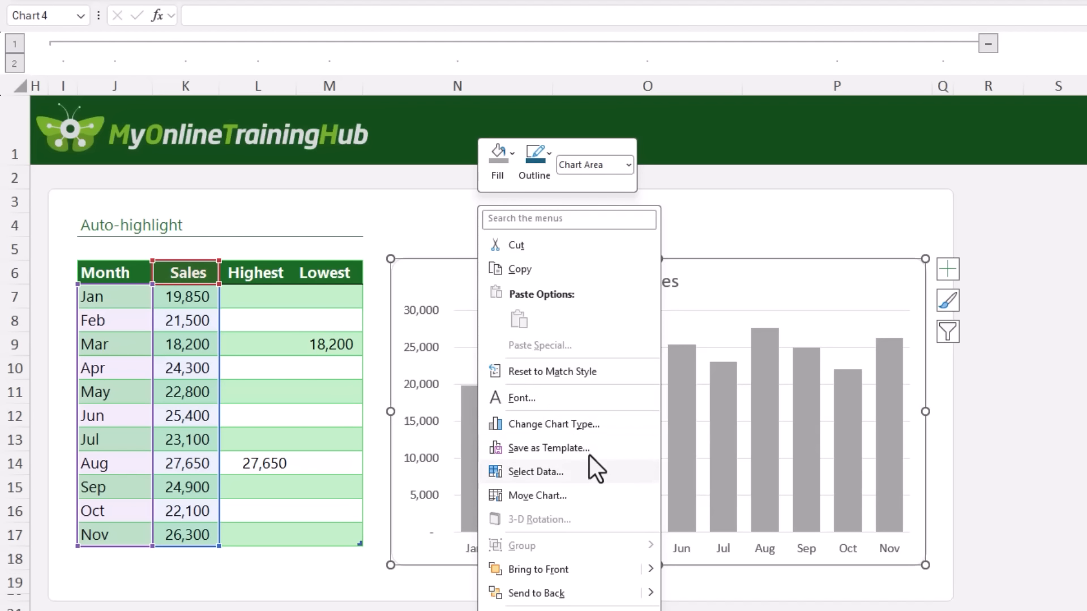
{"action": "left_click", "coordinate": [583, 474]}
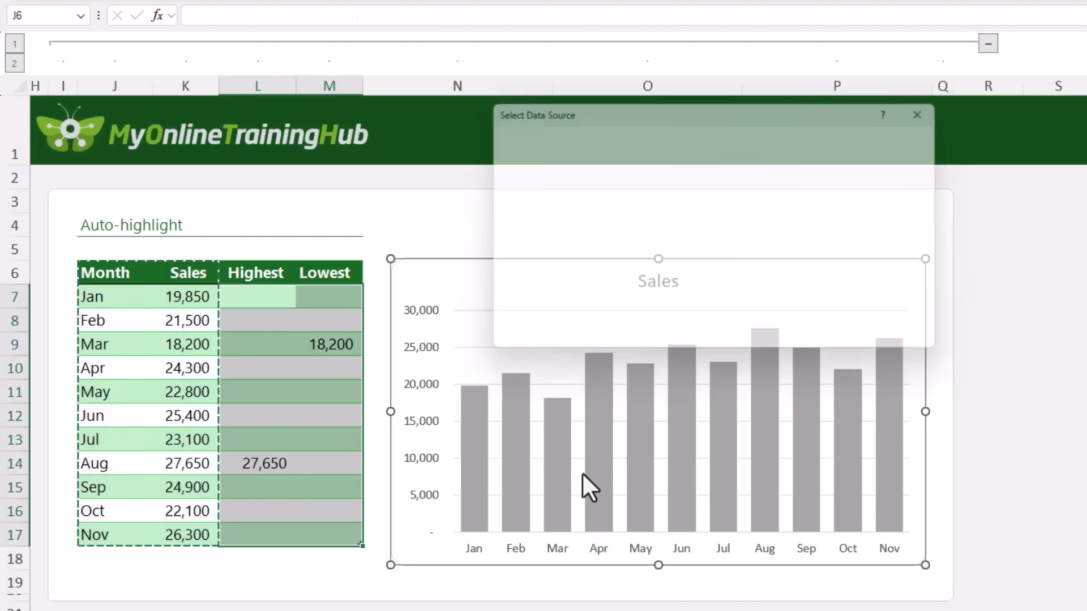
{"action": "left_click", "coordinate": [518, 225]}
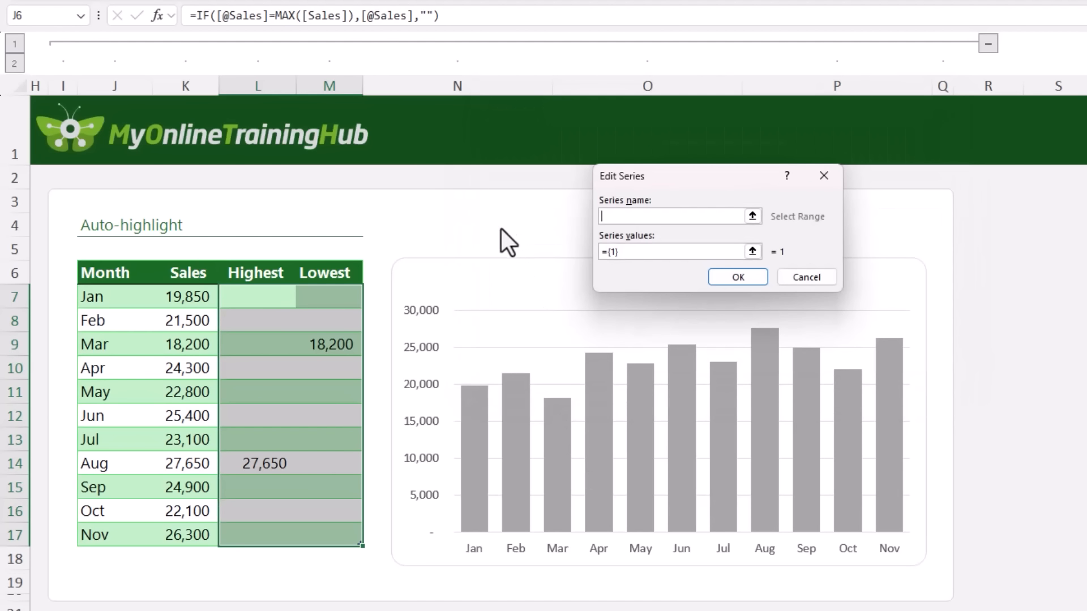
{"action": "left_click", "coordinate": [263, 273]}
{"action": "left_click", "coordinate": [643, 252]}
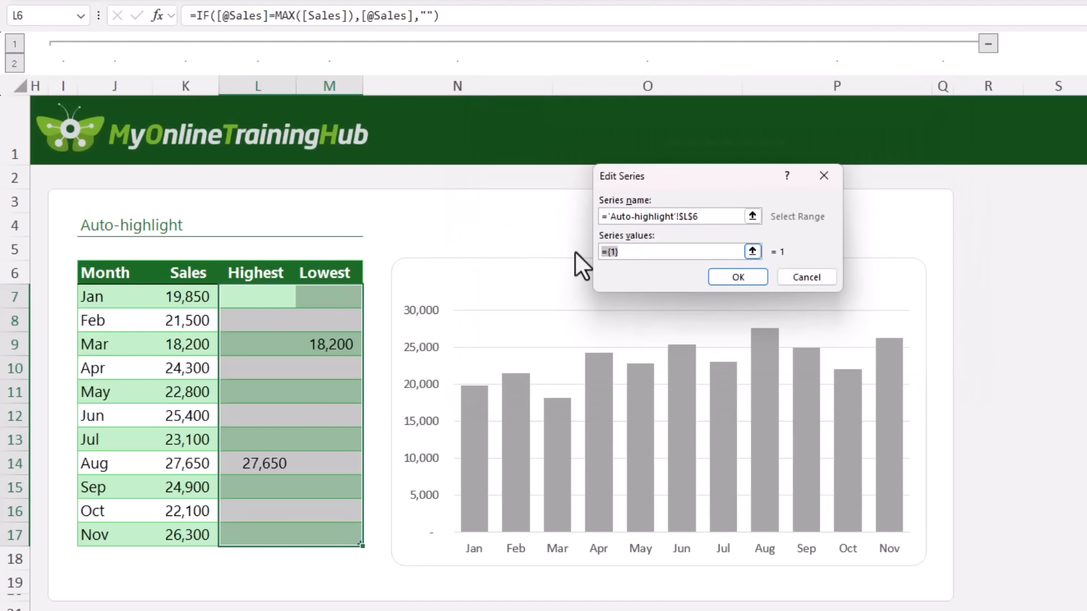
{"action": "key", "text": "BackSpace"}
{"action": "left_click_drag", "start_coordinate": [286, 294], "coordinate": [251, 539]}
{"action": "left_click", "coordinate": [724, 282]}
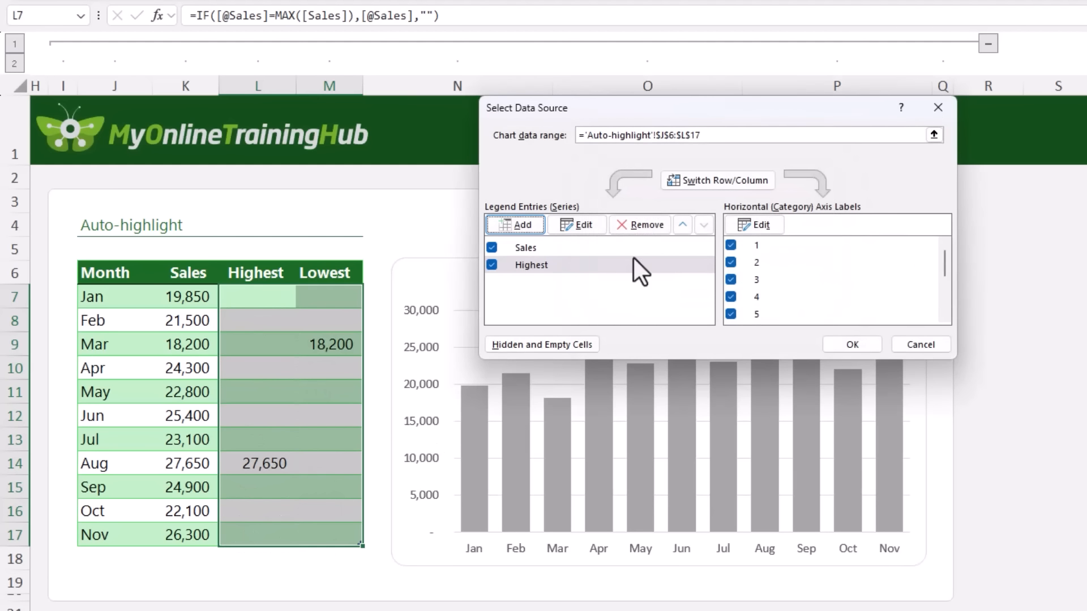
Add another data series to the Auto-highlight chart, named from the Lowest header M6 with values from M7:M17.
{"action": "left_click", "coordinate": [523, 226]}
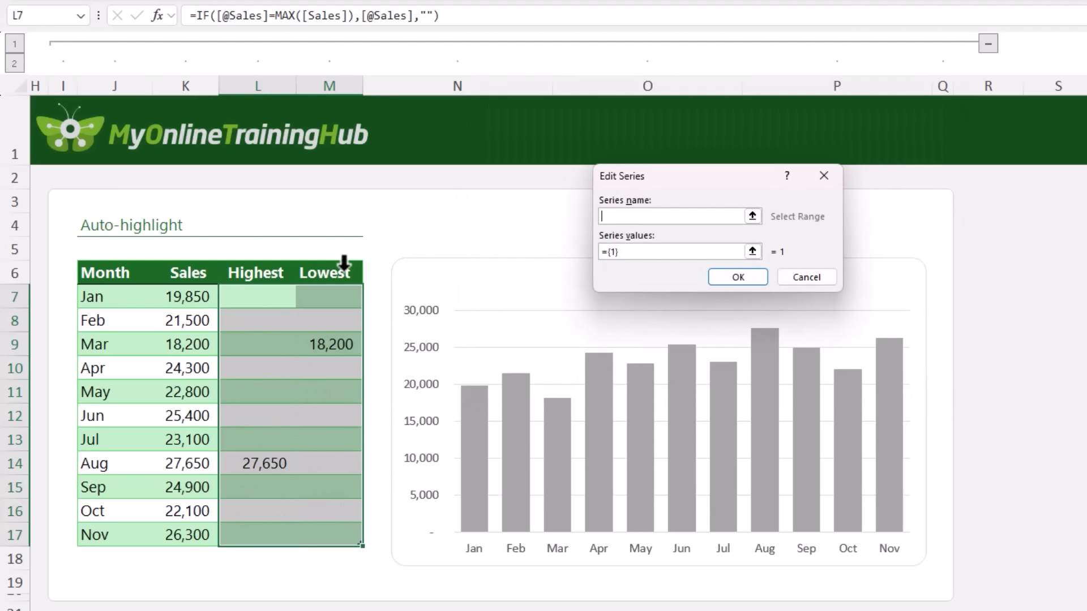
{"action": "left_click", "coordinate": [344, 266]}
{"action": "left_click_drag", "start_coordinate": [665, 252], "coordinate": [578, 251]}
{"action": "key", "text": "BackSpace"}
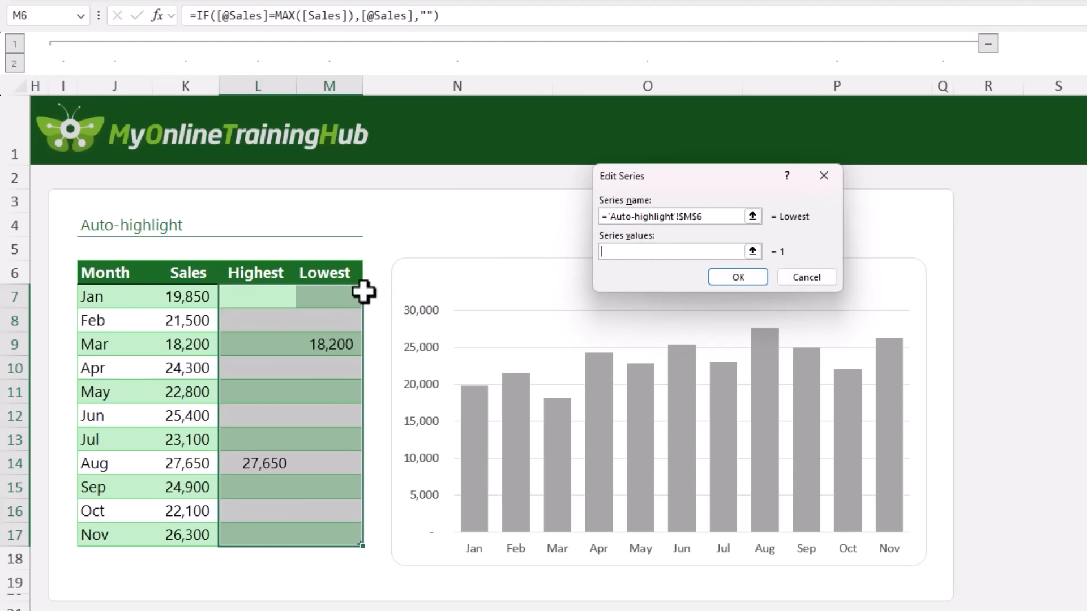
{"action": "left_click_drag", "start_coordinate": [356, 294], "coordinate": [335, 535]}
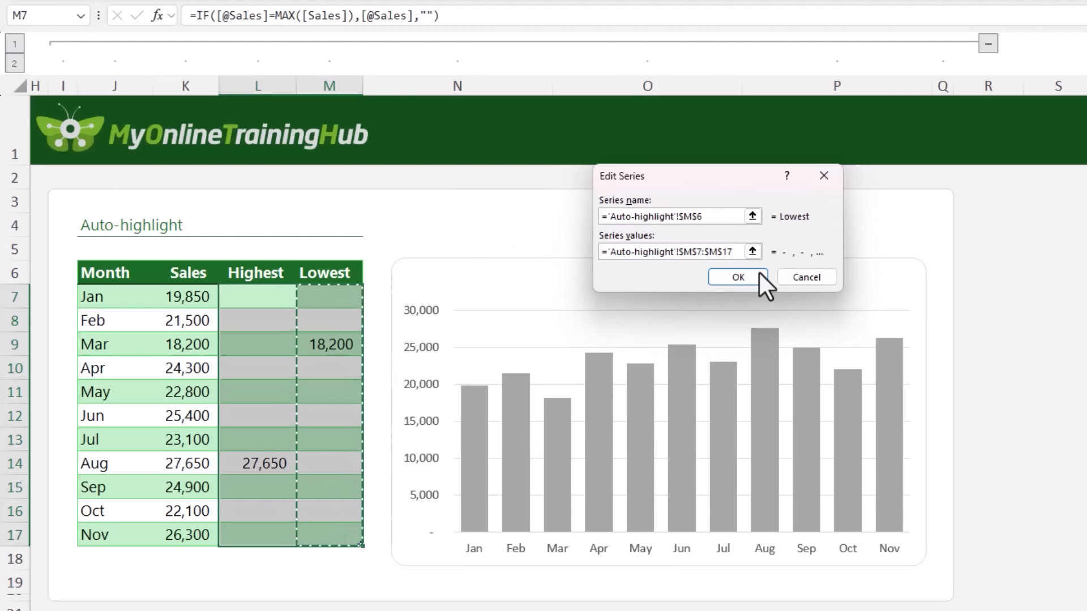
{"action": "left_click", "coordinate": [737, 277]}
{"action": "left_click", "coordinate": [853, 344]}
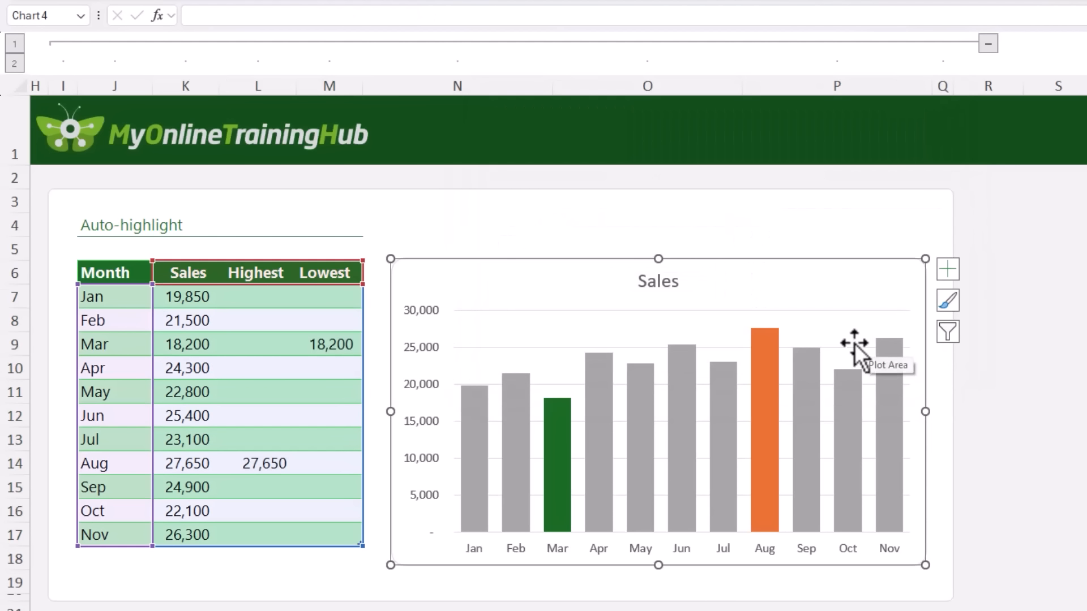
Fill the chart's Highest series column with the theme green and its Lowest series column with the theme orange.
{"action": "left_click", "coordinate": [782, 359]}
{"action": "left_click", "coordinate": [769, 354]}
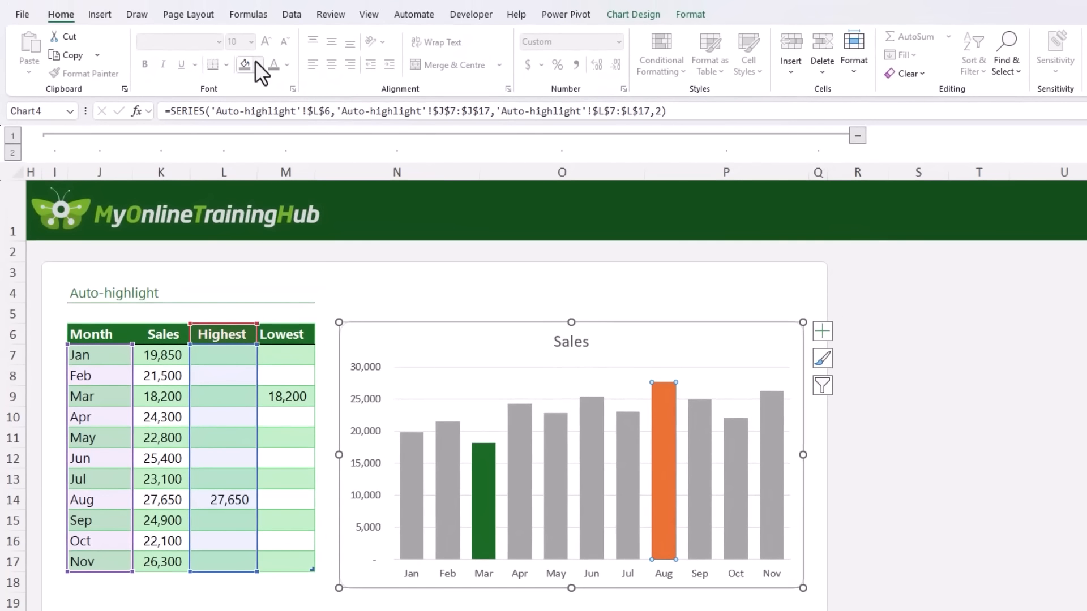
{"action": "left_click", "coordinate": [259, 63]}
{"action": "left_click", "coordinate": [368, 156]}
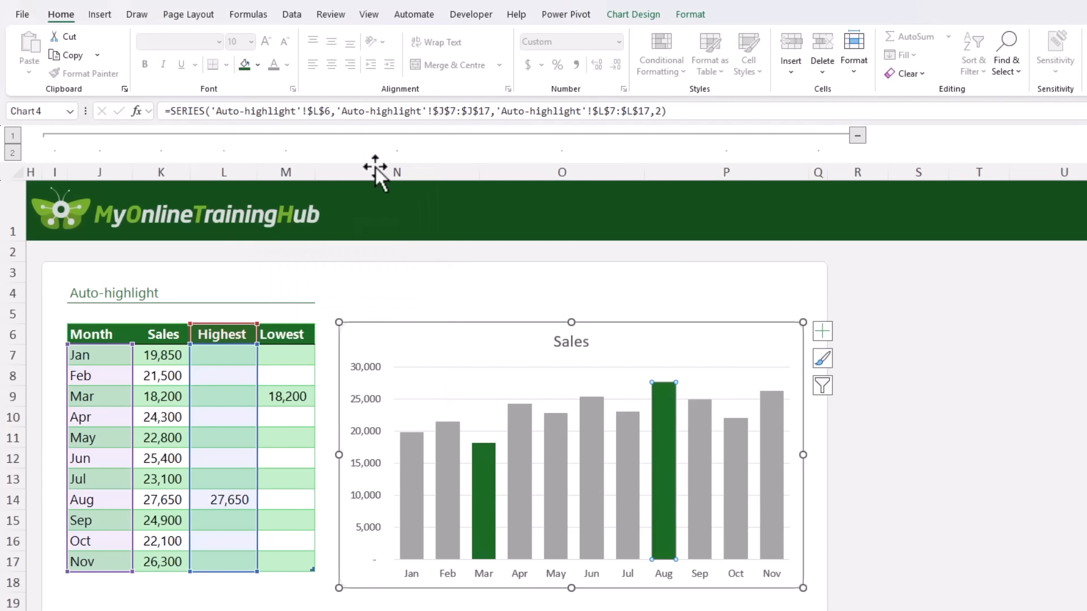
{"action": "left_click", "coordinate": [476, 480]}
{"action": "left_click", "coordinate": [259, 64]}
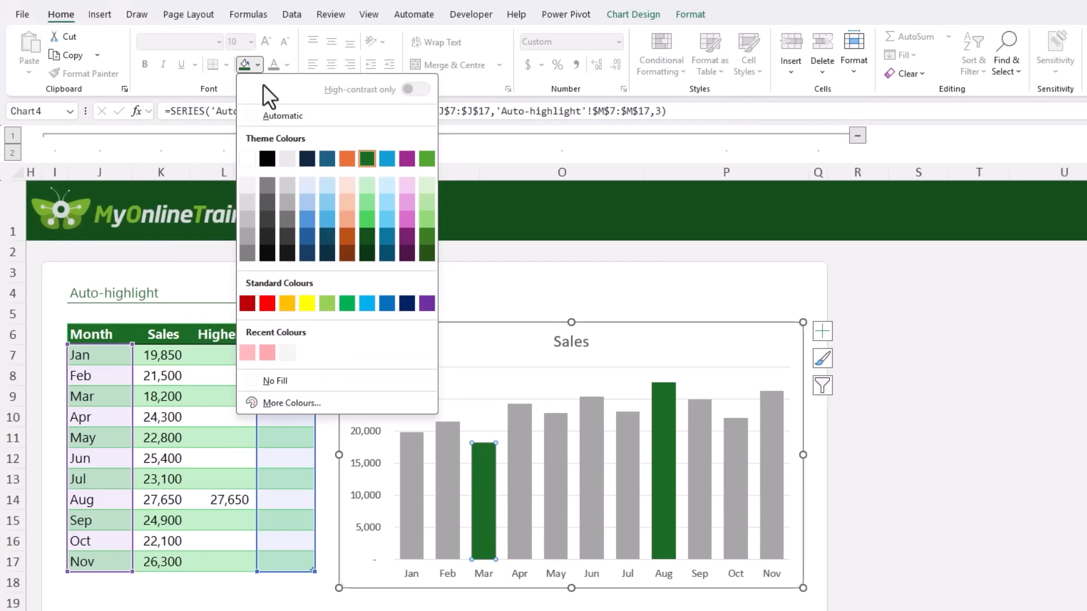
{"action": "left_click", "coordinate": [346, 158]}
Add a Dec row with sales of 28300 directly below Nov in the Auto-highlight table.
{"action": "left_click", "coordinate": [105, 577]}
{"action": "type", "text": "Dec"}
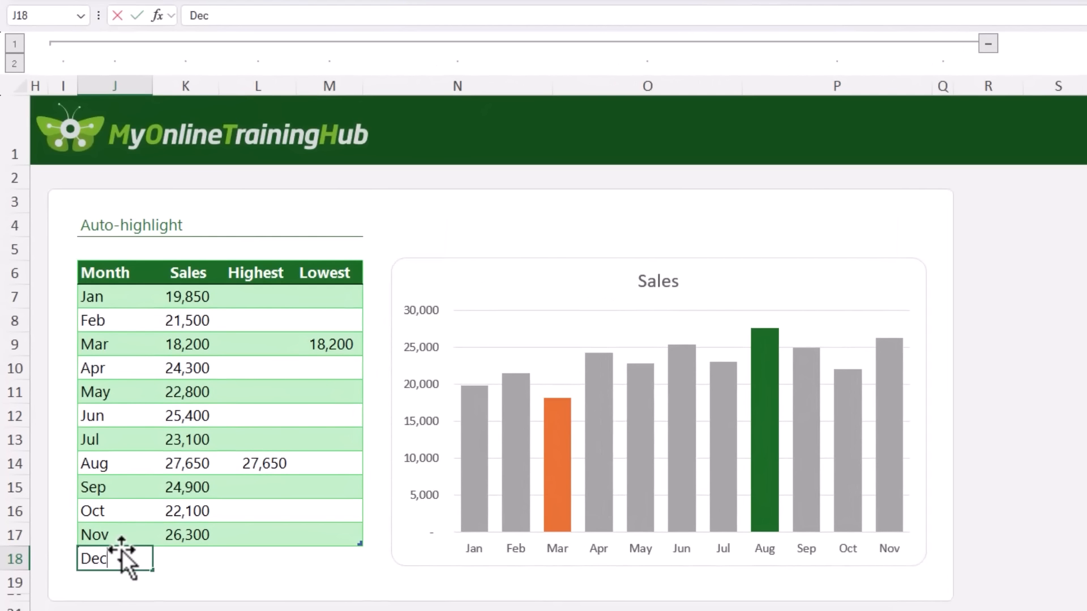
{"action": "key", "text": "Tab"}
{"action": "type", "text": "28300"}
{"action": "key", "text": "Return"}
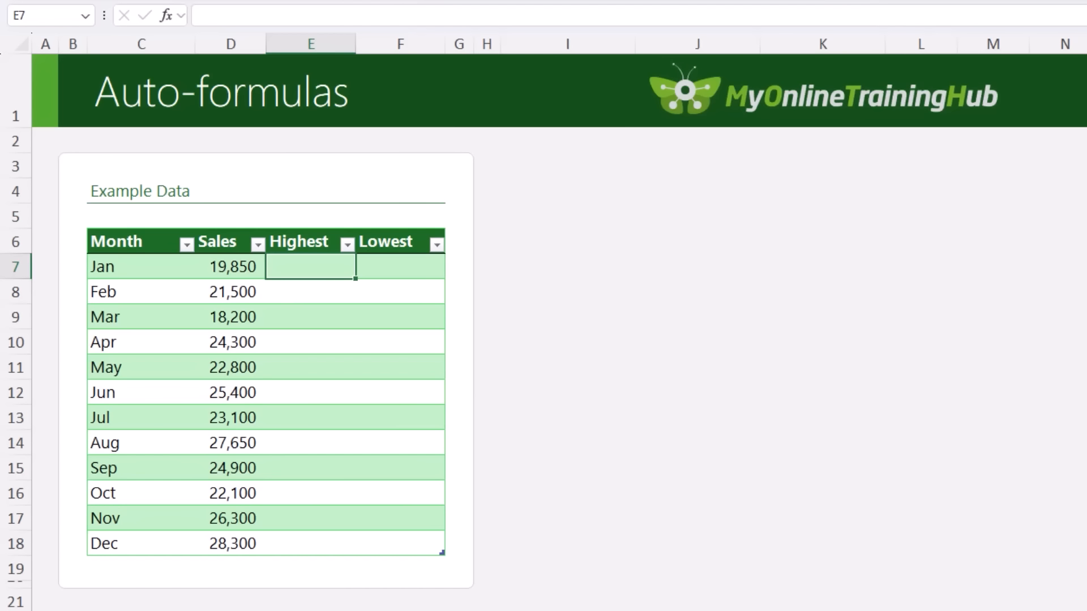
{"action": "type", "text": "=if"}
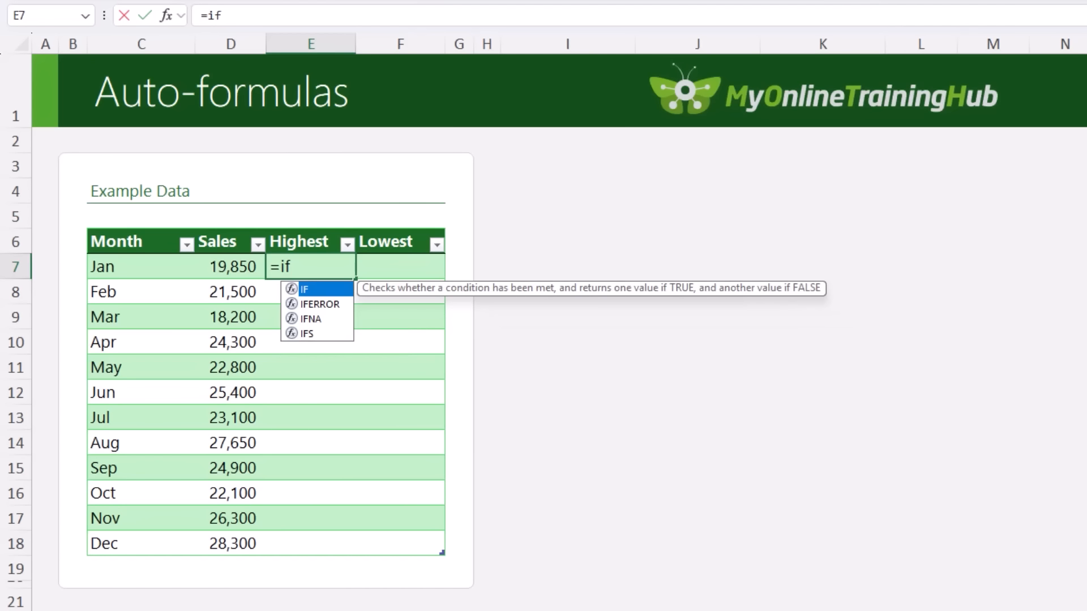
{"action": "key", "text": "Tab"}
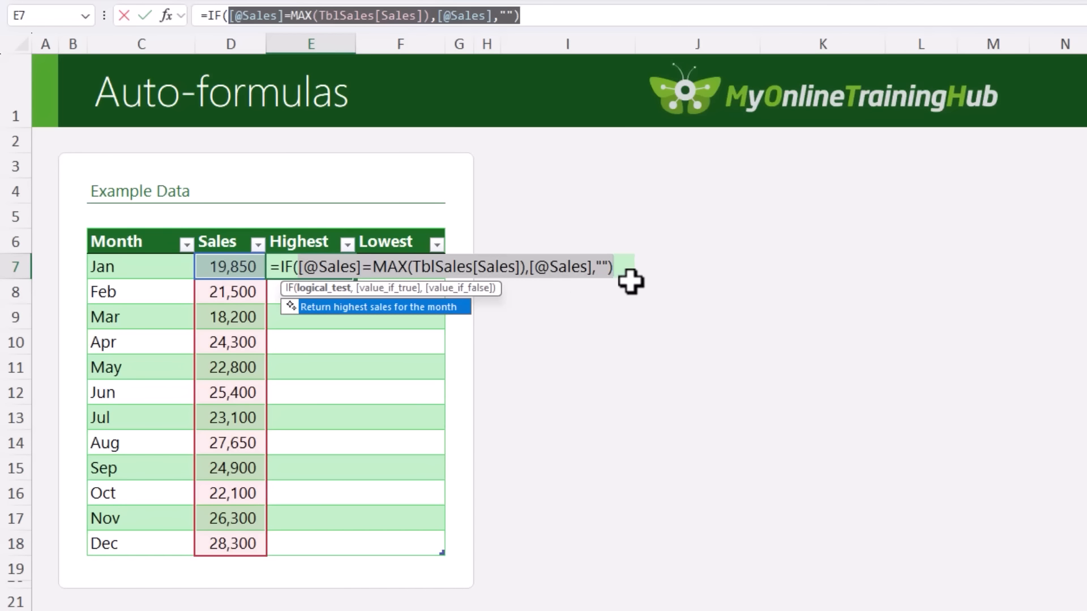
{"action": "key", "text": "Return"}
{"action": "key", "text": "Up"}
{"action": "key", "text": "Right"}
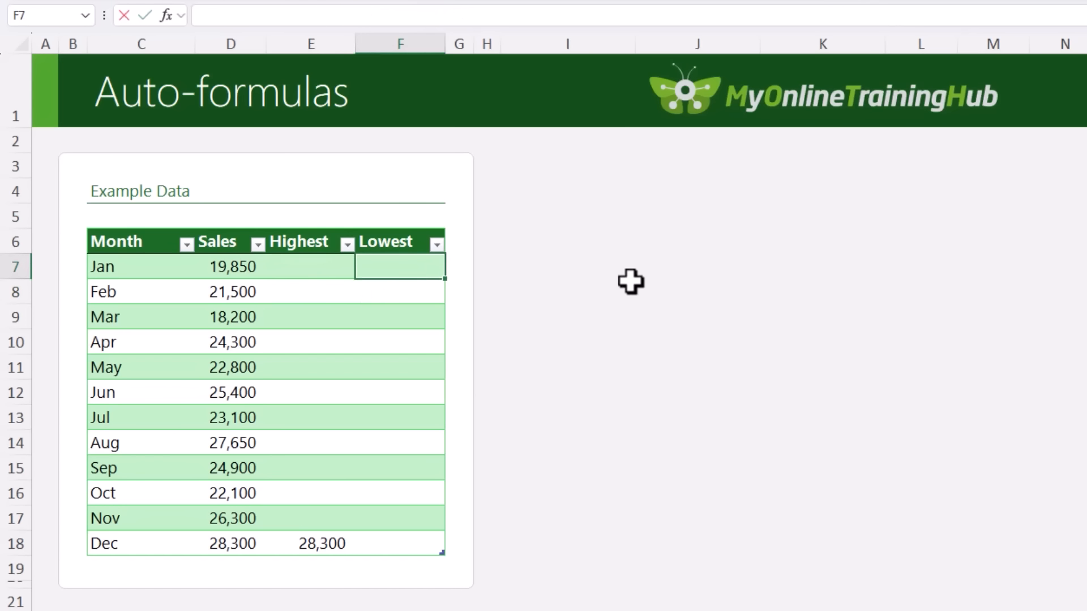
{"action": "type", "text": "=if"}
{"action": "key", "text": "Tab"}
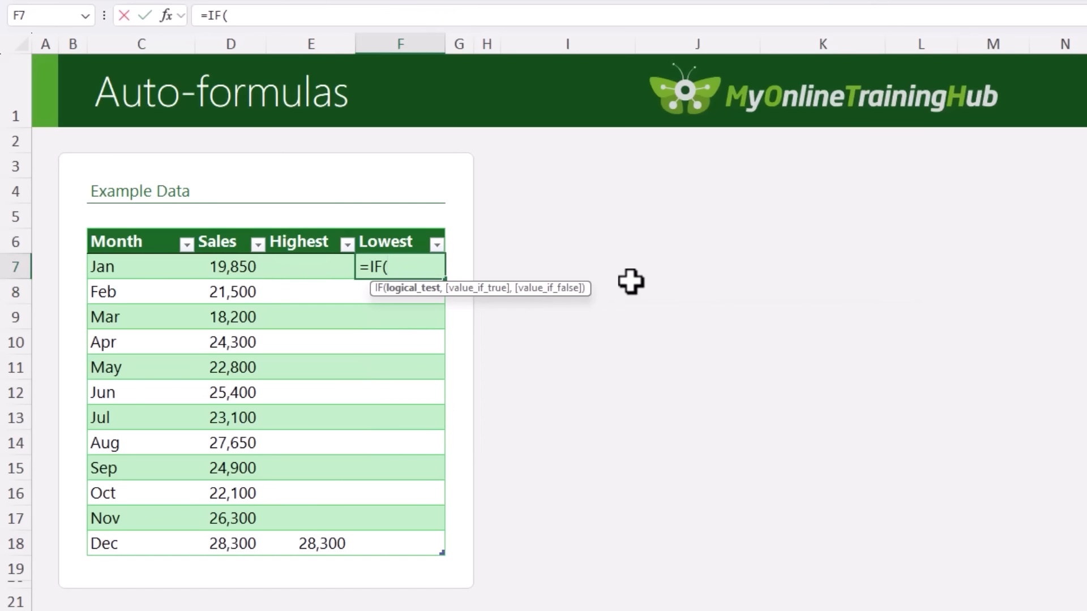
{"action": "left_click", "coordinate": [202, 266]}
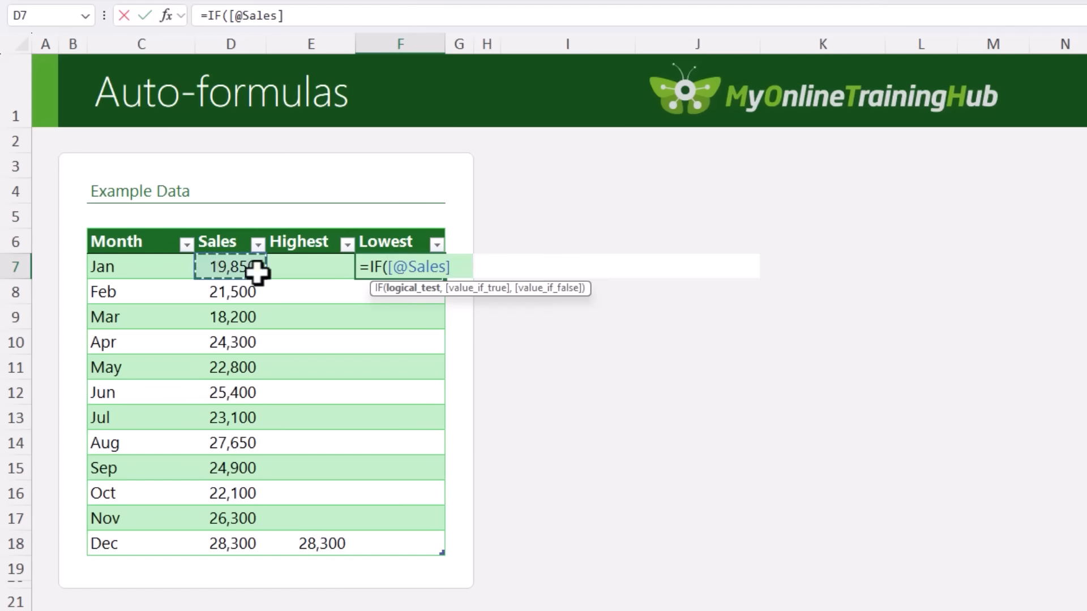
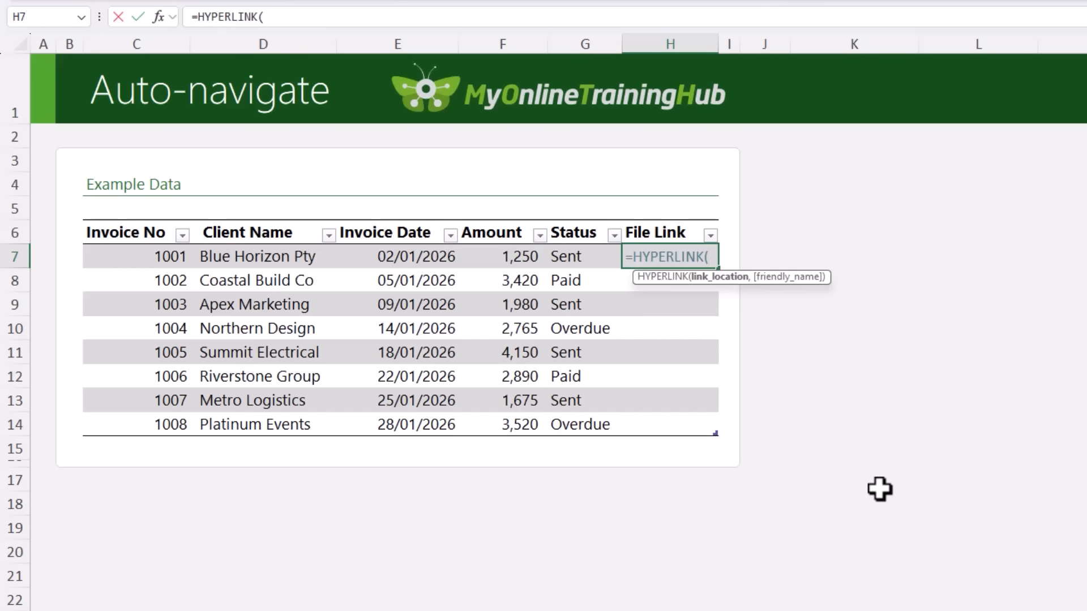
Fill the File Link column from H7 with =HYPERLINK("C:\Invoices\"&[@[Invoice No]]&".pdf","Open Invoice").
{"action": "type", "text": "\"C:\\Invoices\\\""}
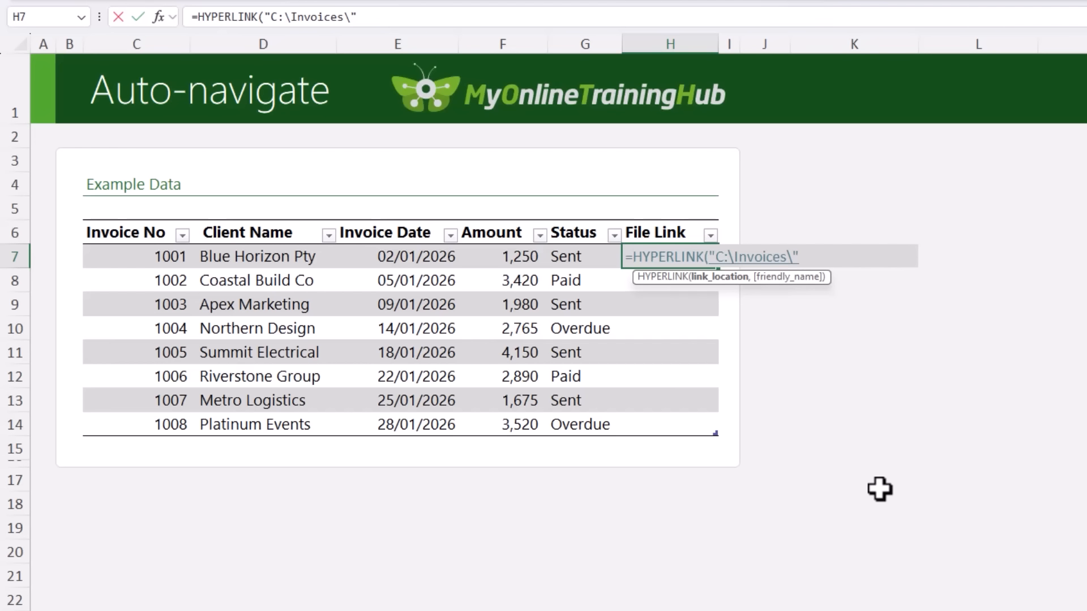
{"action": "type", "text": "&"}
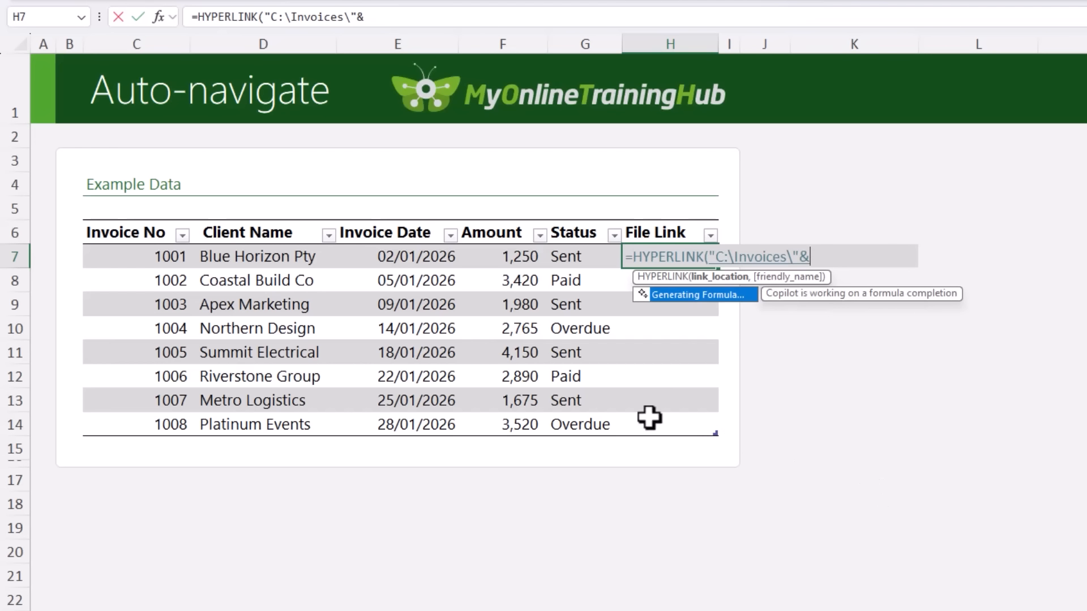
{"action": "left_click", "coordinate": [144, 257]}
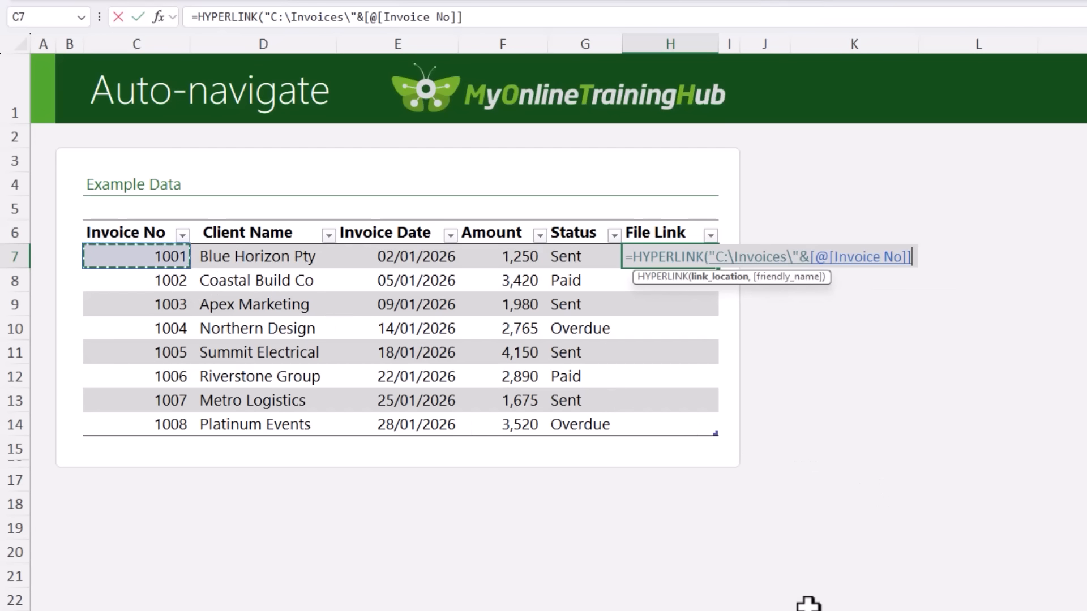
{"action": "type", "text": "&"}
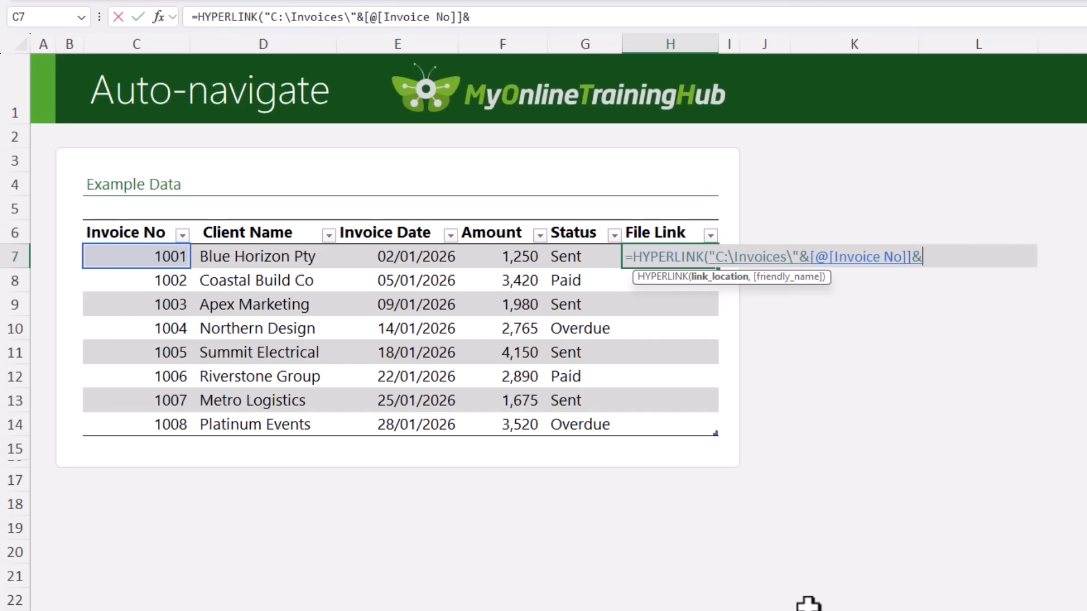
{"action": "type", "text": "\".pdf"}
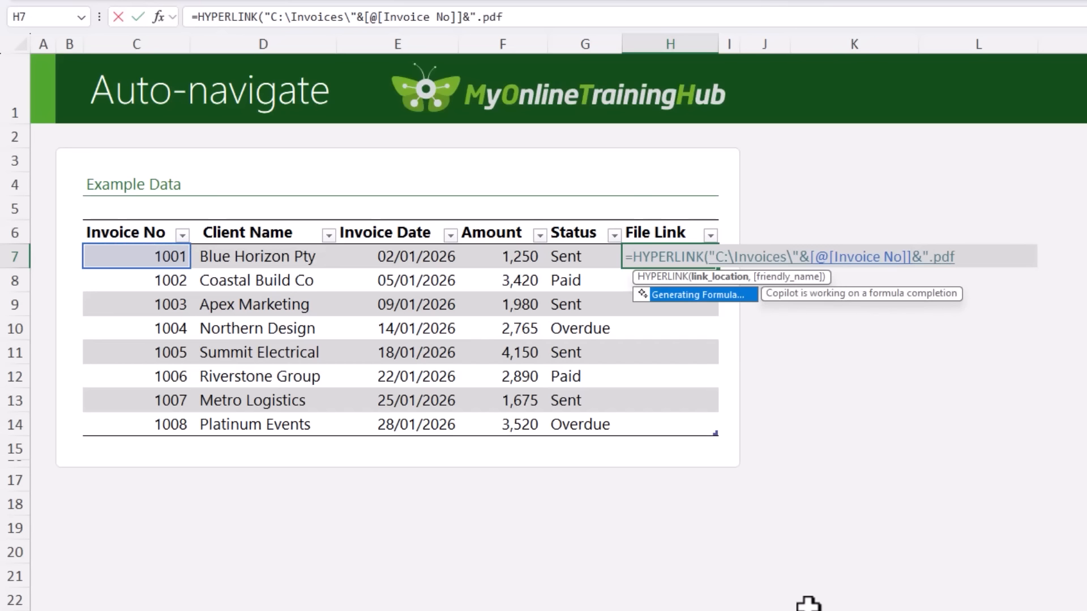
{"action": "type", "text": "\""}
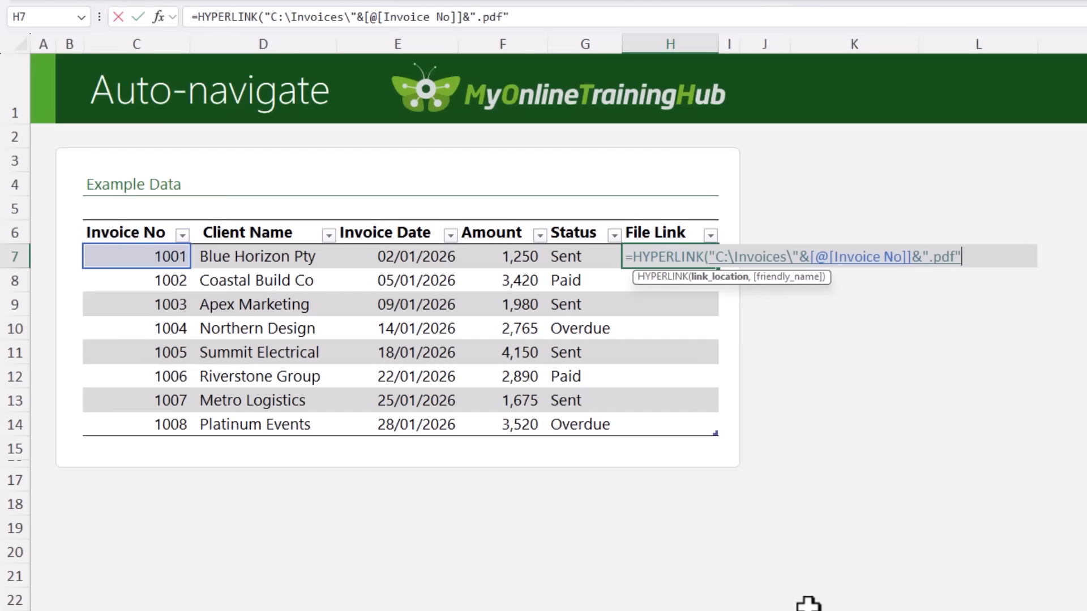
{"action": "type", "text": ","}
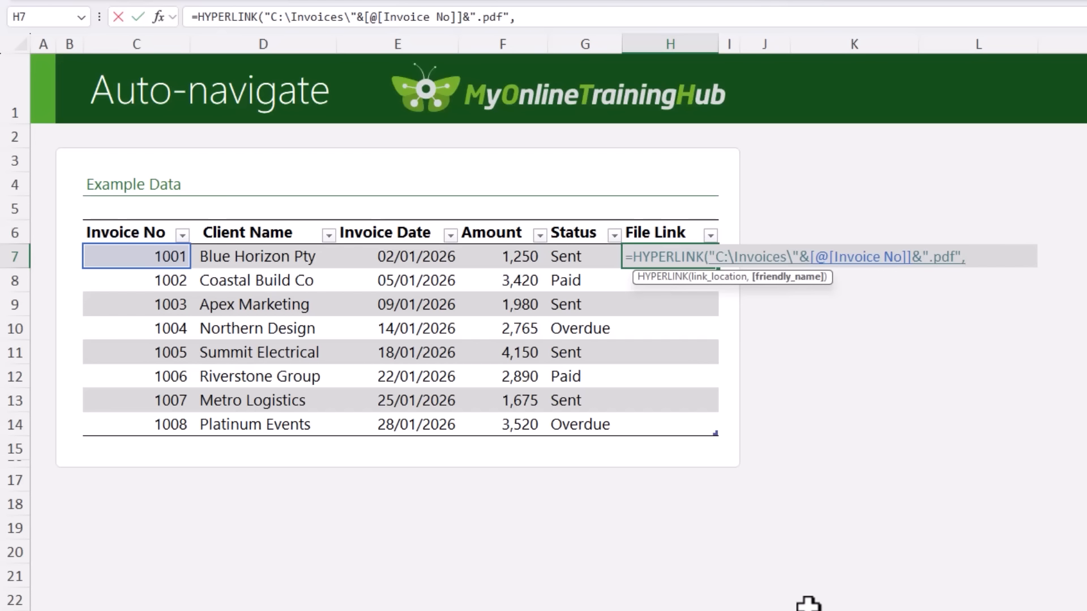
{"action": "type", "text": "\"Open Invoice\""}
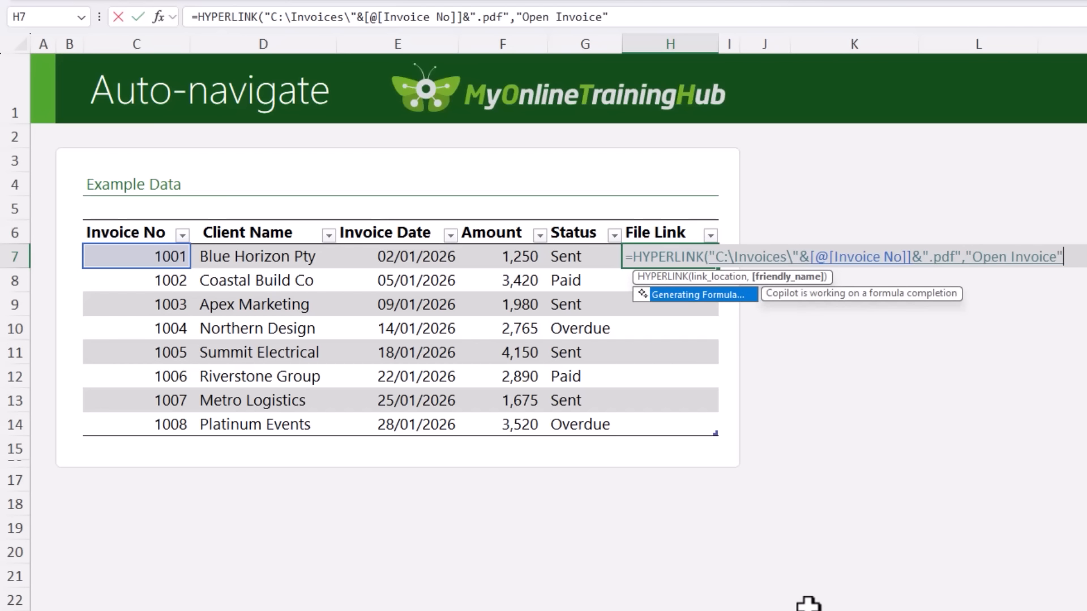
{"action": "type", "text": ")"}
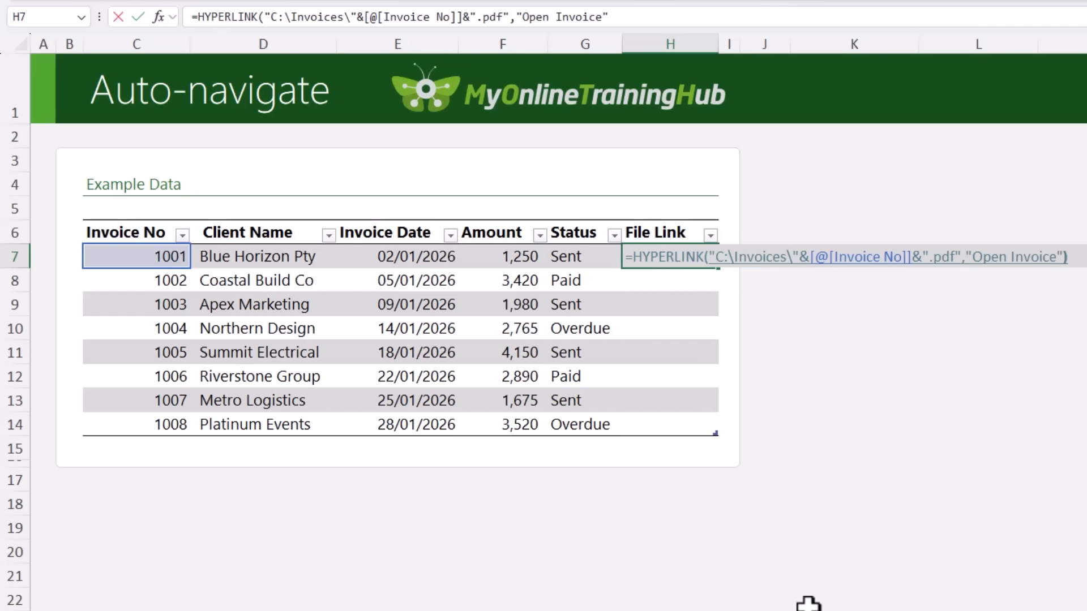
{"action": "key", "text": "Return"}
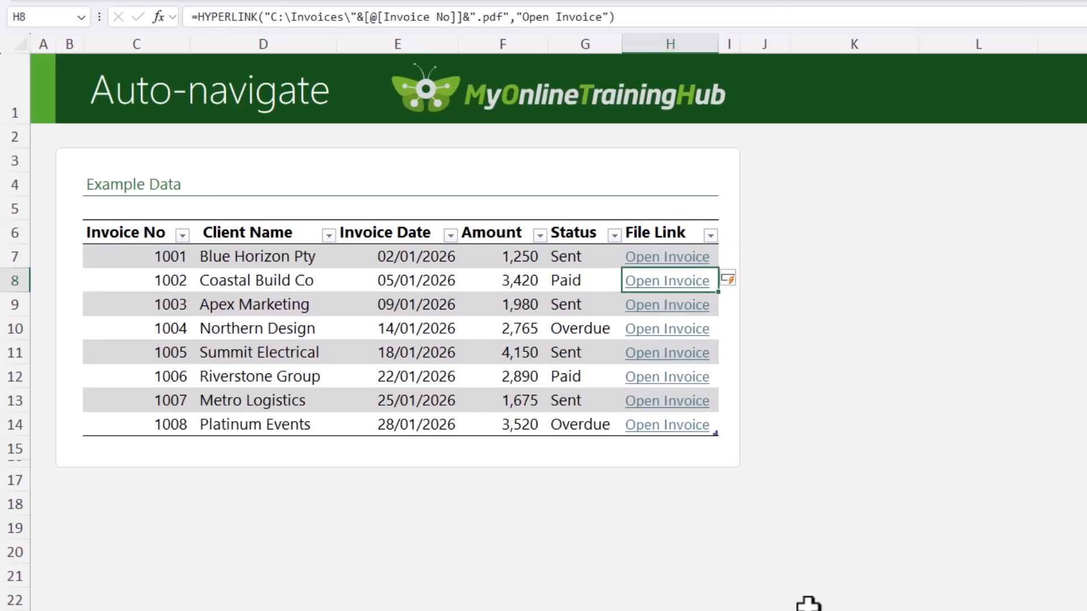
Check the link formula in the cells down the File Link column.
{"action": "key", "text": "Down"}
{"action": "key", "text": "Down"}
{"action": "key", "text": "Down"}
{"action": "key", "text": "Down"}
{"action": "key", "text": "Down"}
{"action": "key", "text": "Up"}
{"action": "key", "text": "Up"}
{"action": "key", "text": "Up"}
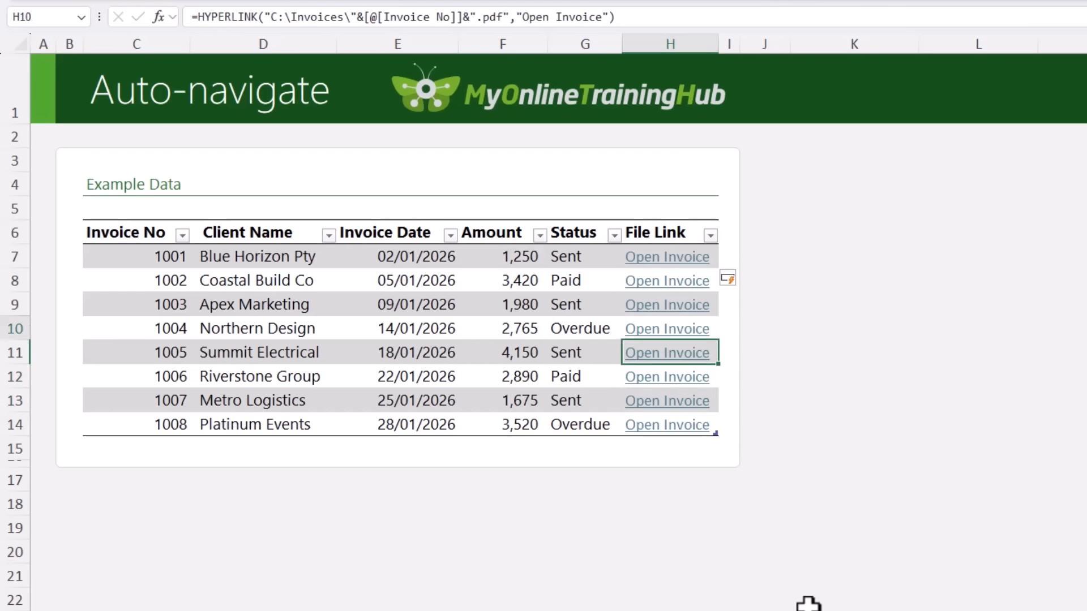
{"action": "key", "text": "Up"}
{"action": "key", "text": "Up"}
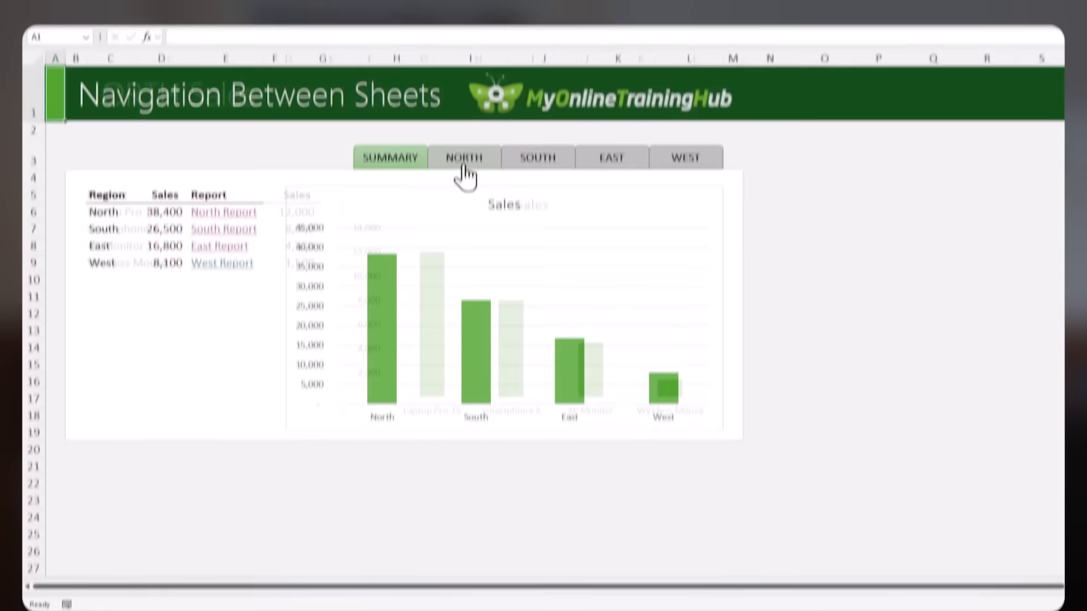
Visit the North, South, East and West sales sheets through the linked navigation shapes above the chart.
{"action": "left_click", "coordinate": [459, 159]}
{"action": "left_click", "coordinate": [520, 159]}
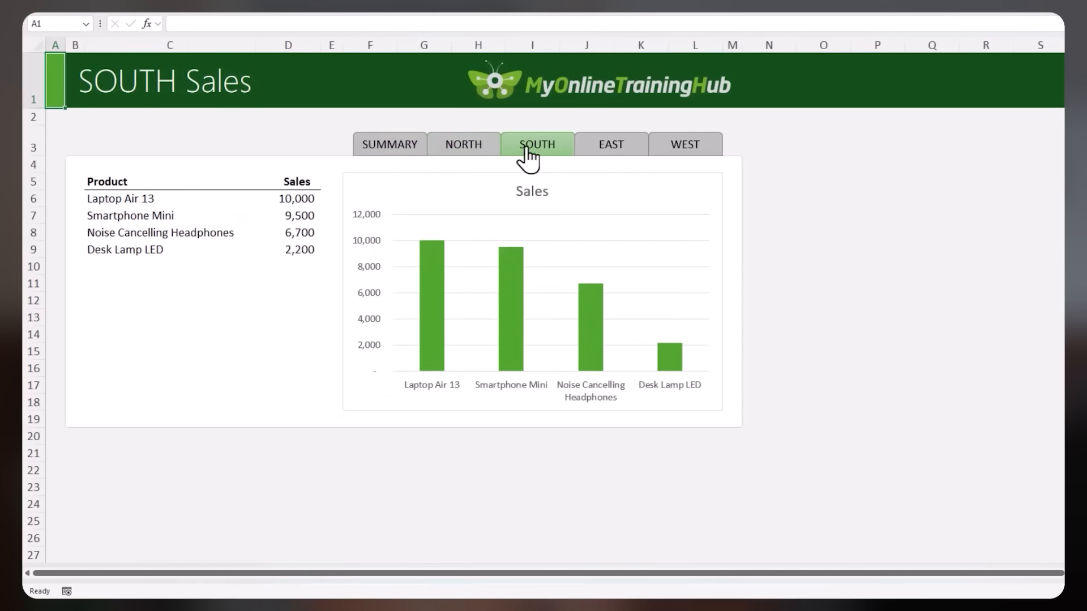
{"action": "left_click", "coordinate": [595, 160]}
{"action": "left_click", "coordinate": [665, 159]}
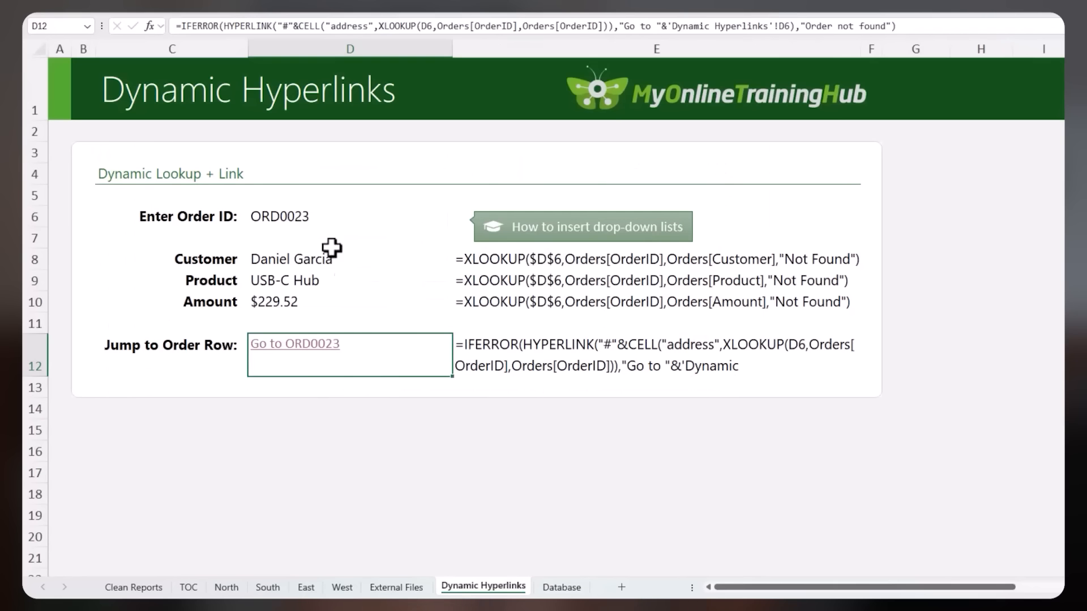
Pick a different order ID from the drop-down list in cell D6 of the Dynamic Hyperlinks sheet.
{"action": "left_click", "coordinate": [396, 223]}
{"action": "left_click", "coordinate": [459, 220]}
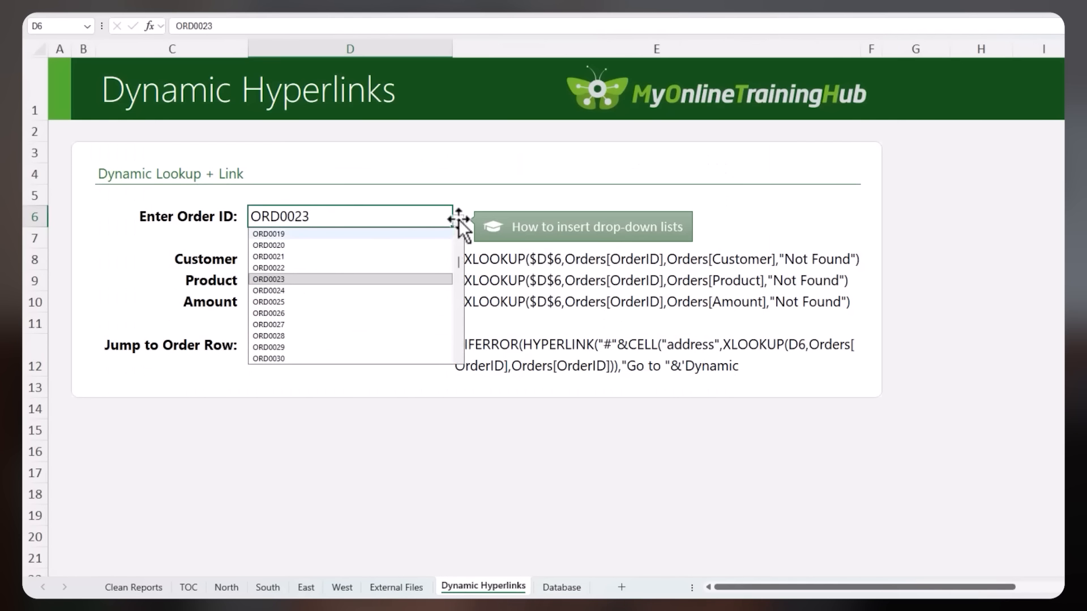
{"action": "left_click", "coordinate": [365, 259]}
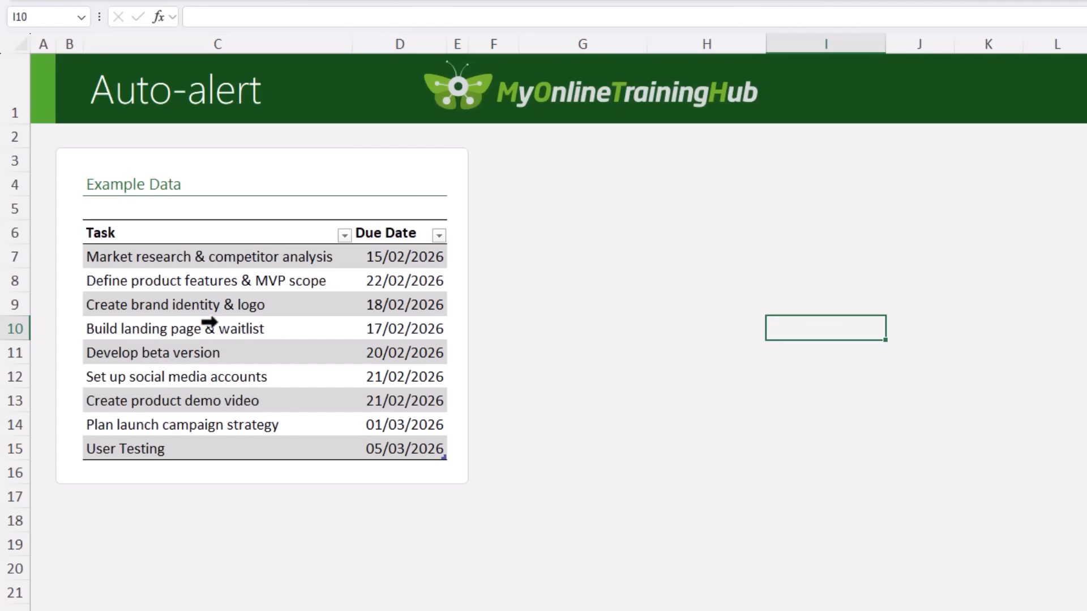
Start a new conditional formatting rule for all rows of the Auto-alert task table, using a formula to determine which cells to format.
{"action": "left_click", "coordinate": [78, 216]}
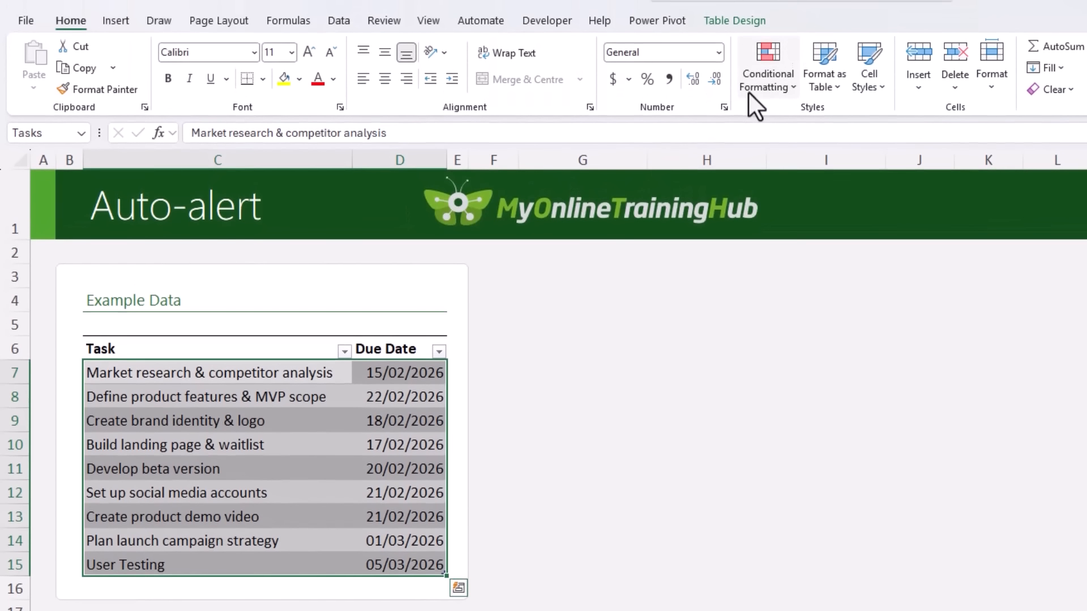
{"action": "left_click", "coordinate": [749, 93]}
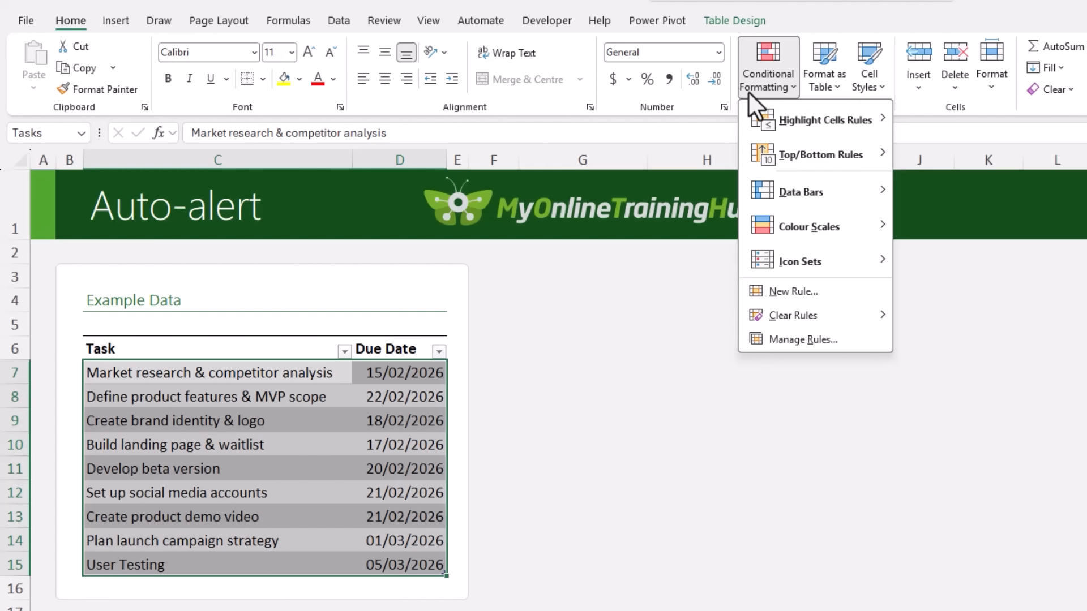
{"action": "left_click", "coordinate": [836, 290]}
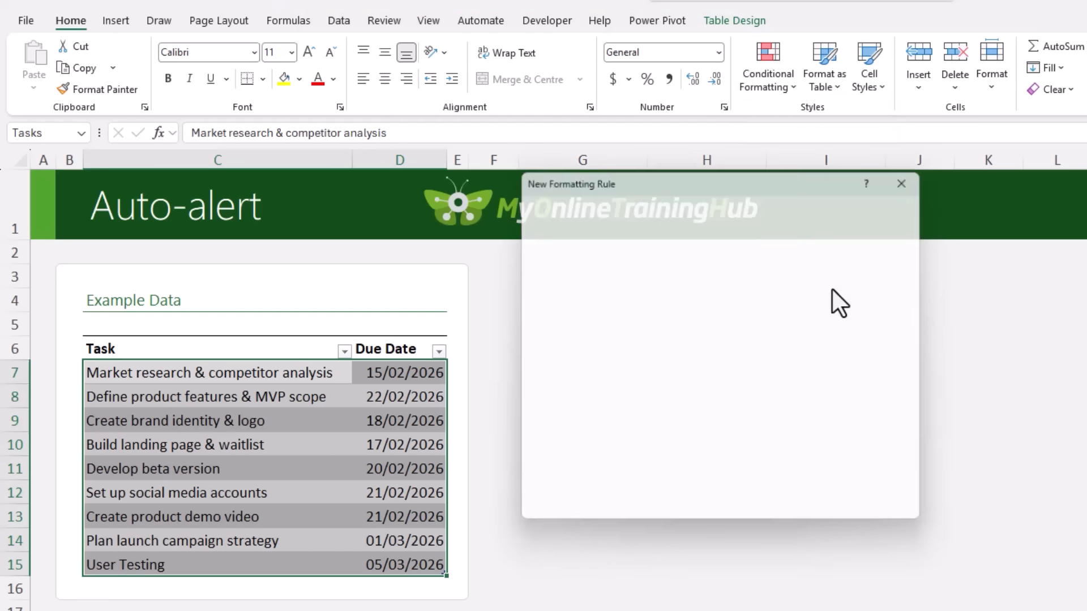
{"action": "left_click", "coordinate": [633, 321]}
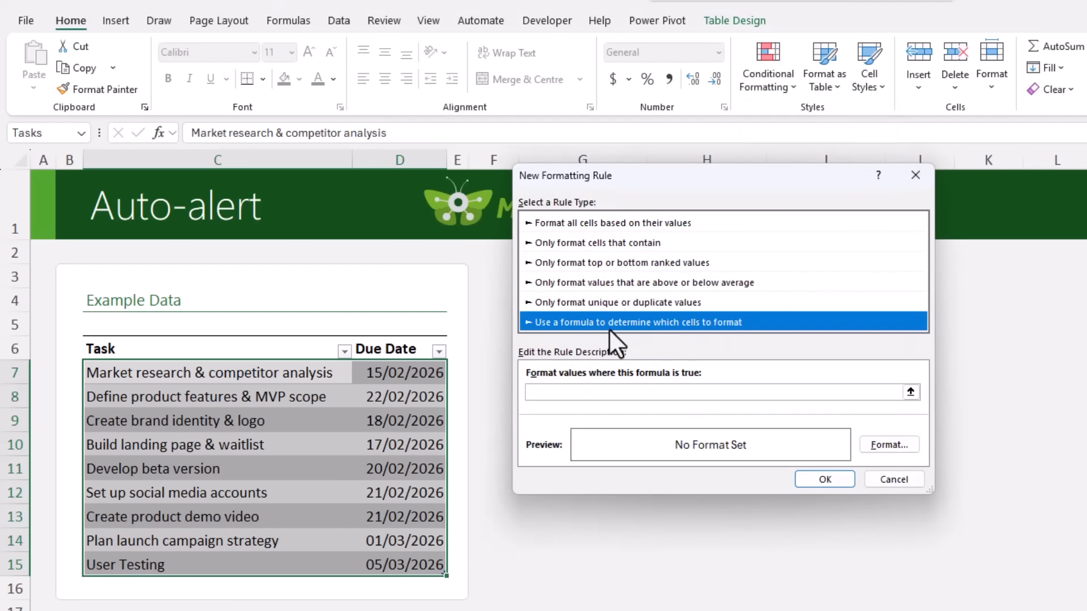
Set the rule's formula to =$D7<=TODAY(), with only the Due Date column locked.
{"action": "left_click", "coordinate": [577, 392]}
{"action": "left_click", "coordinate": [398, 372]}
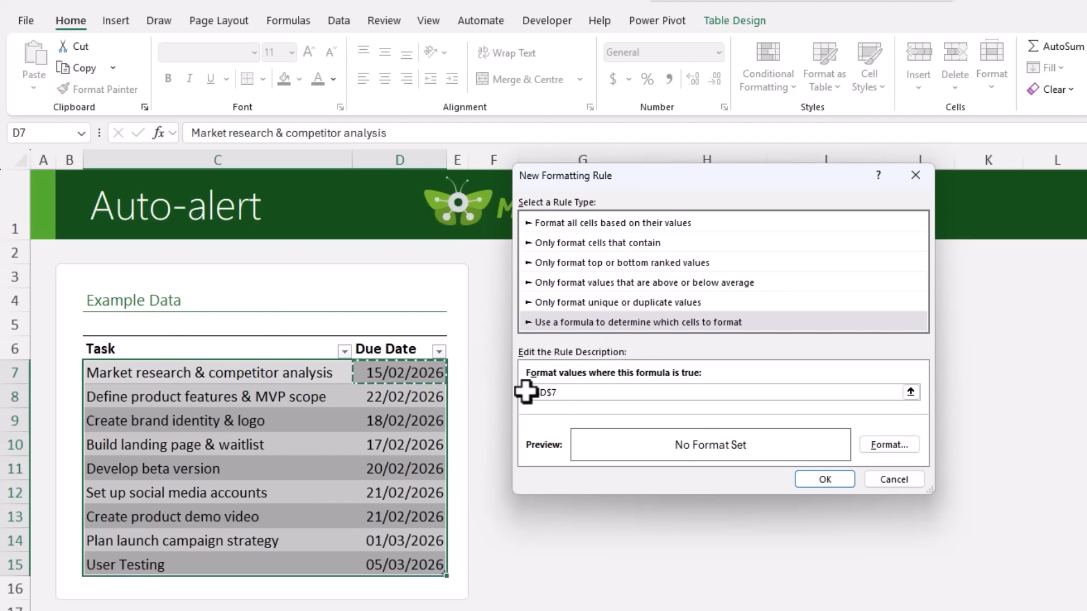
{"action": "left_click", "coordinate": [547, 392]}
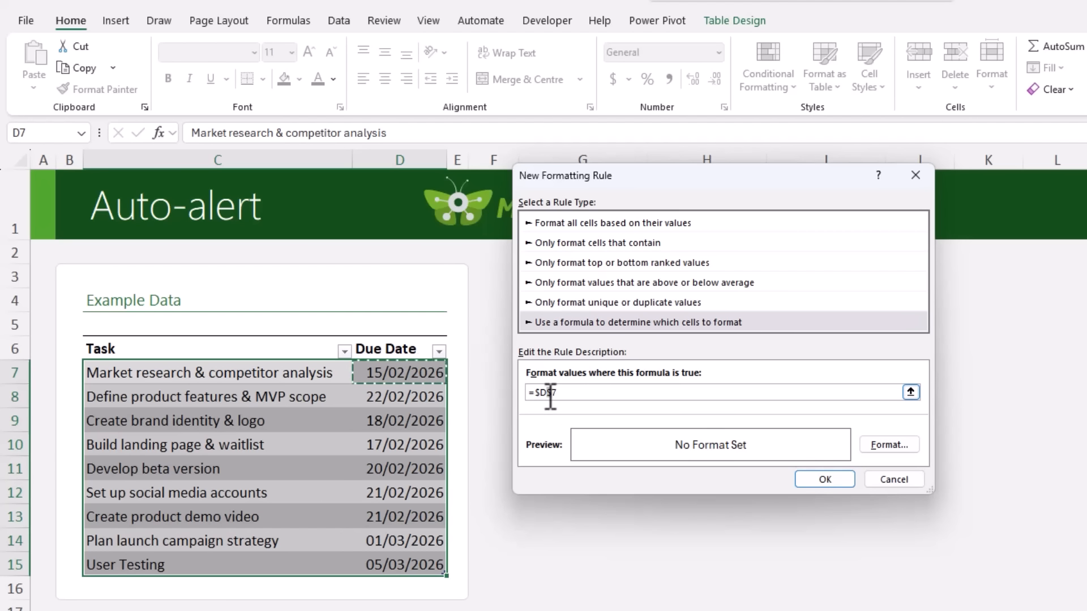
{"action": "key", "text": "Delete"}
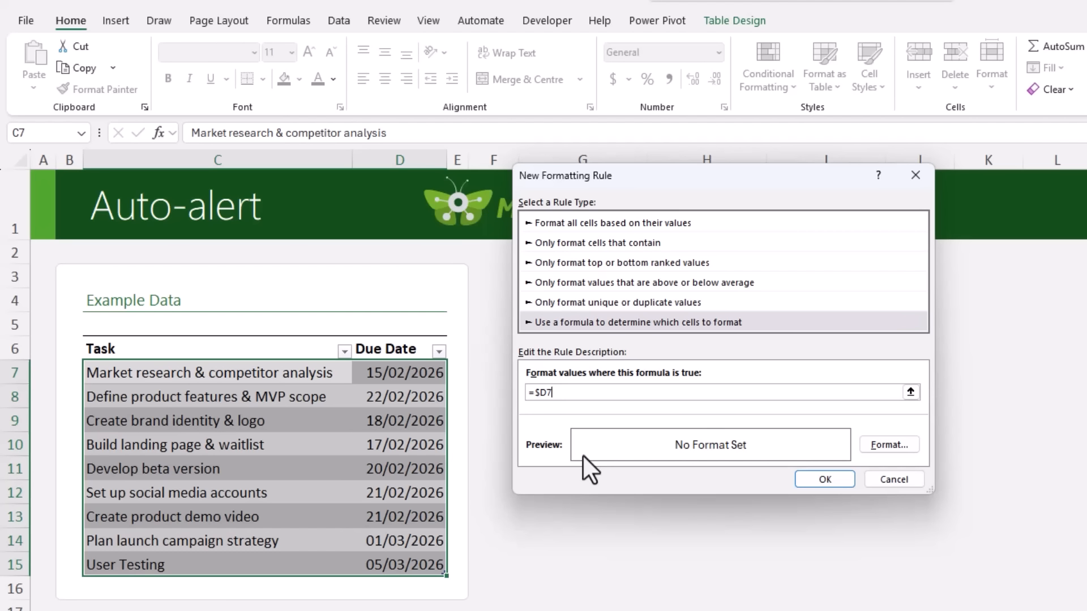
{"action": "type", "text": "<=TODAY()"}
Set the rule's font colour to the standard dark red.
{"action": "left_click", "coordinate": [872, 450]}
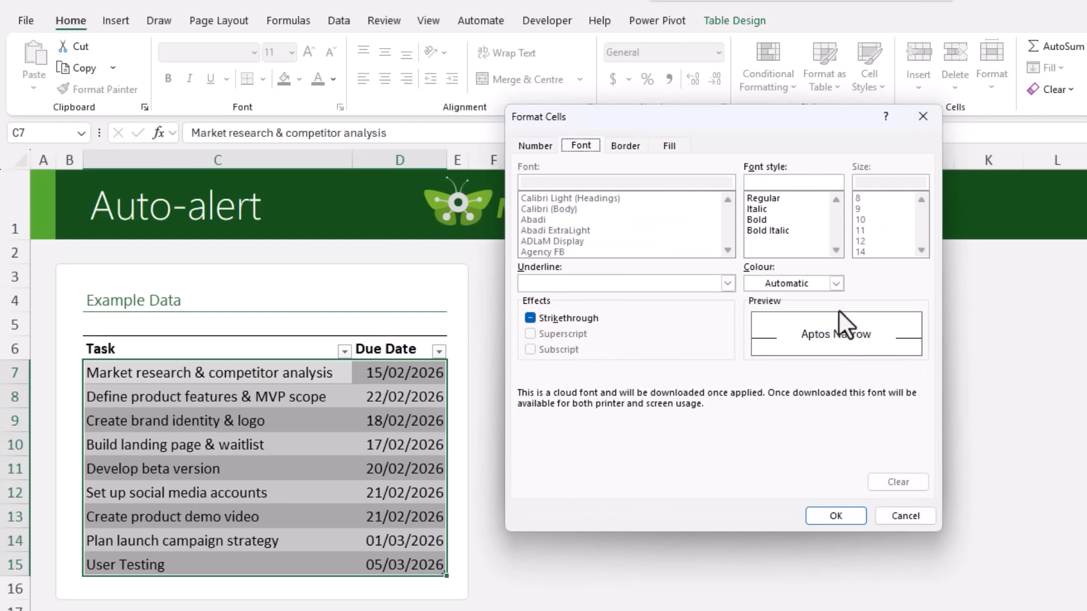
{"action": "left_click", "coordinate": [835, 285]}
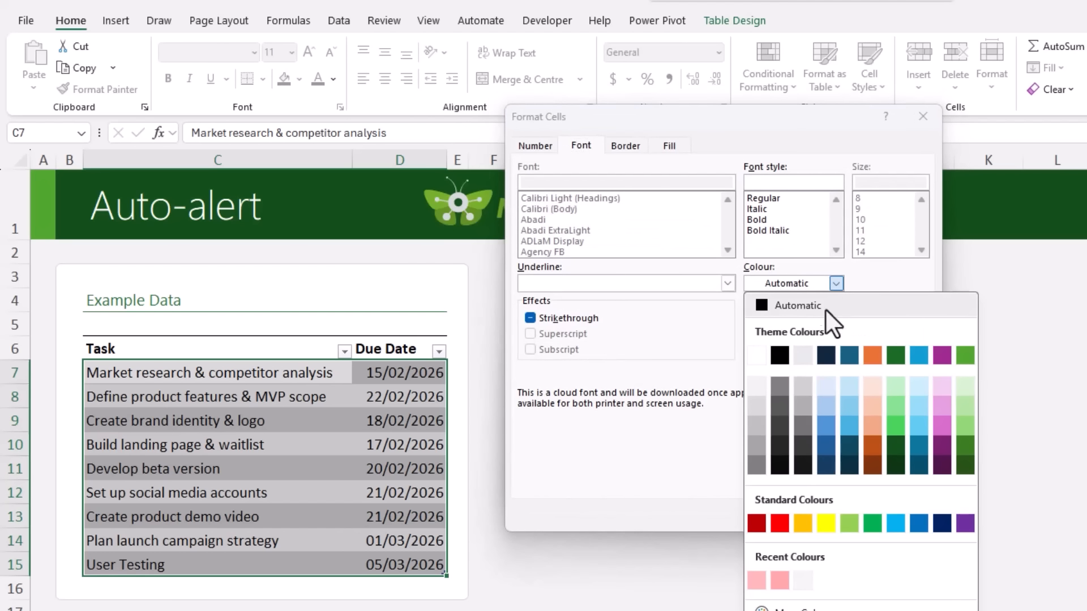
{"action": "left_click", "coordinate": [757, 522]}
Give the rule a custom light red fill, #FFC1C1, and apply it to the task table.
{"action": "left_click", "coordinate": [658, 147]}
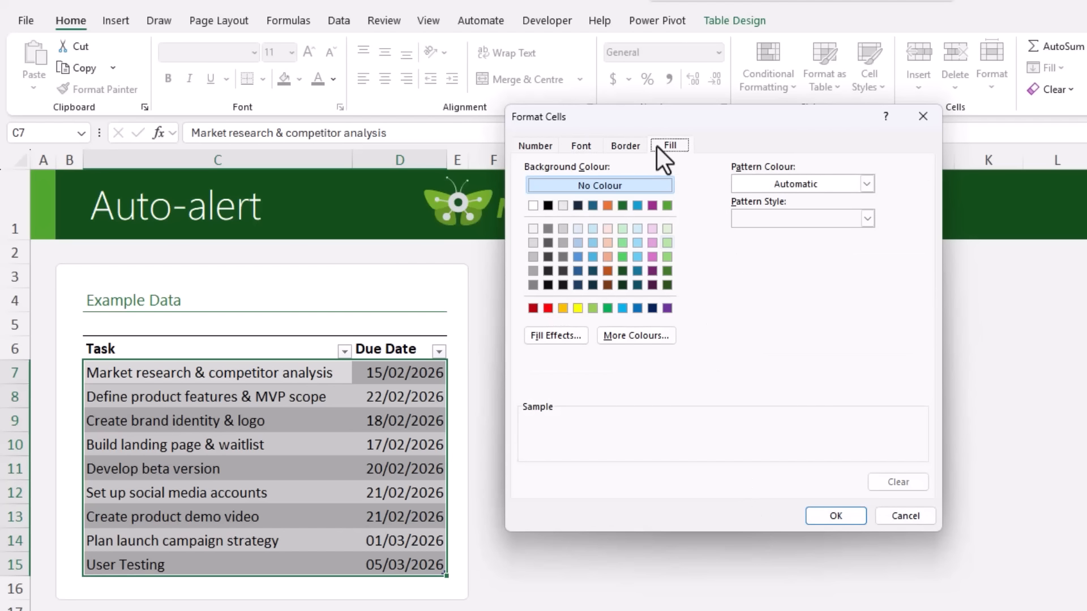
{"action": "left_click", "coordinate": [548, 308]}
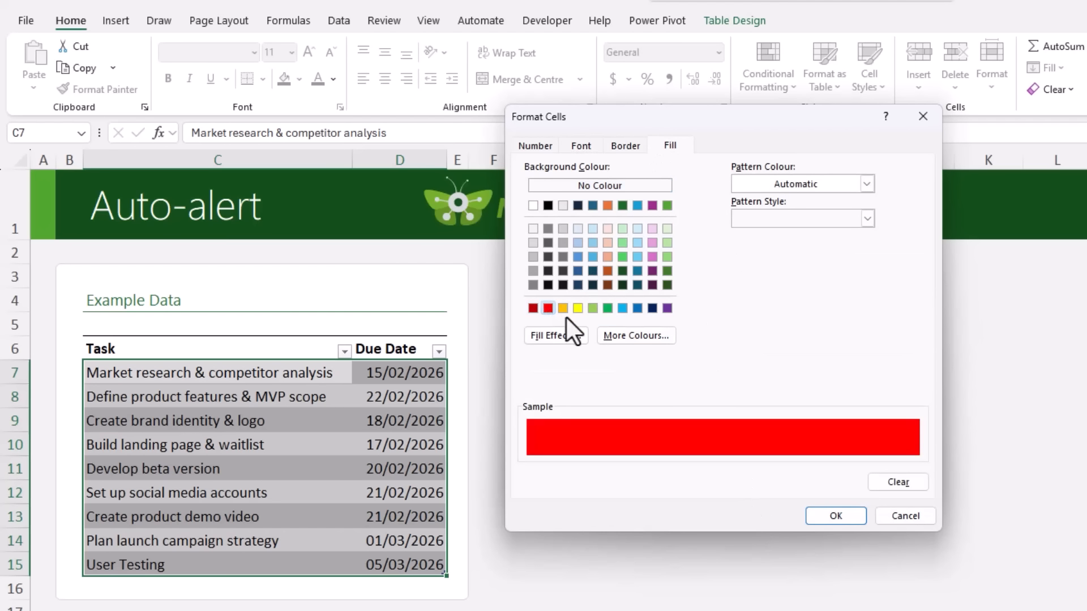
{"action": "left_click", "coordinate": [625, 339]}
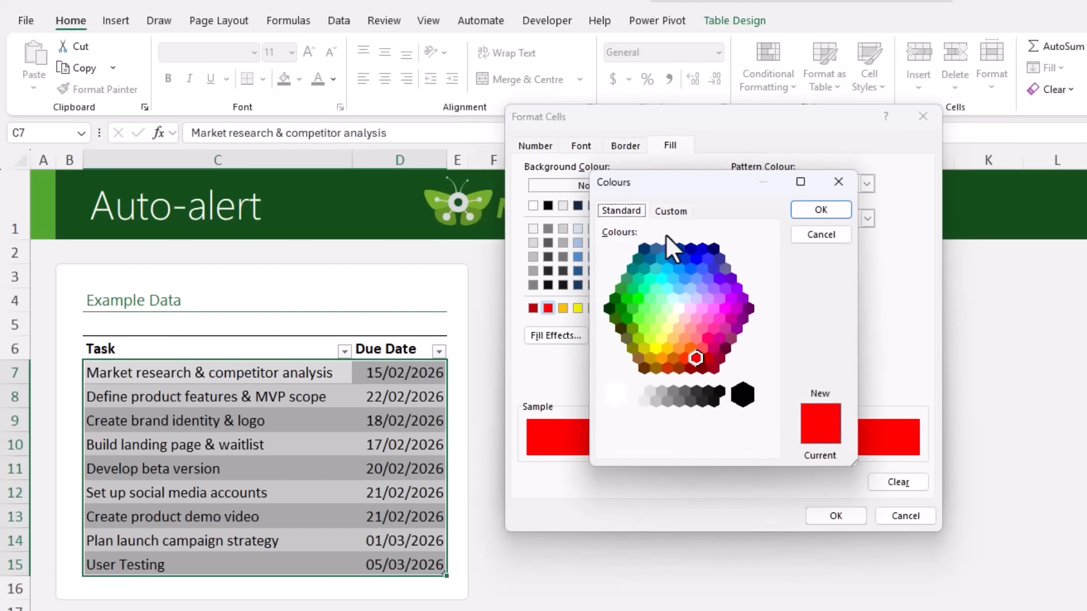
{"action": "left_click", "coordinate": [677, 211]}
{"action": "left_click_drag", "start_coordinate": [772, 297], "coordinate": [765, 257]}
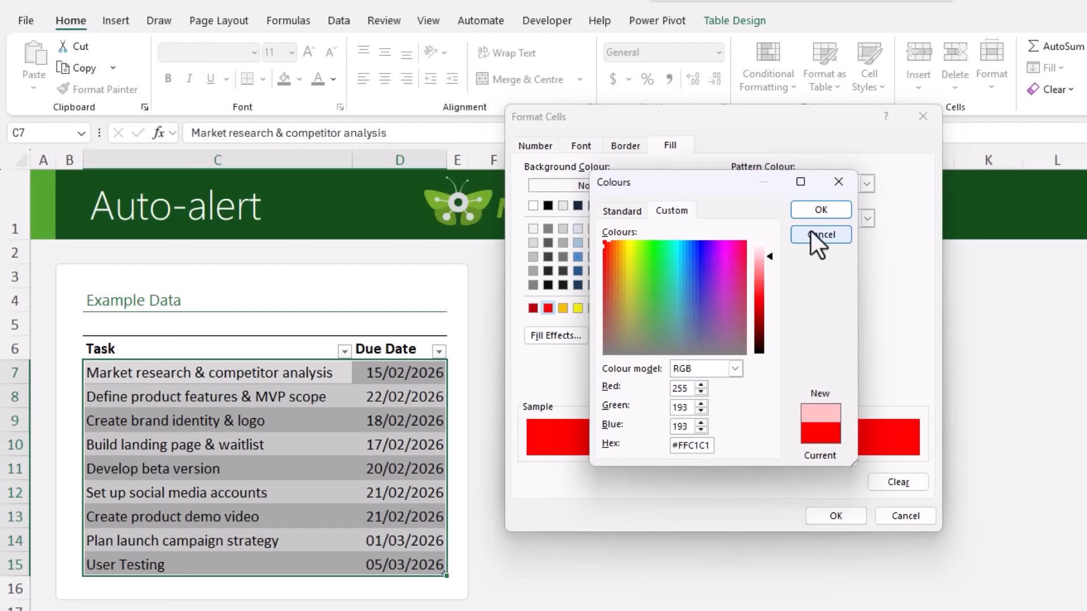
{"action": "left_click", "coordinate": [822, 213]}
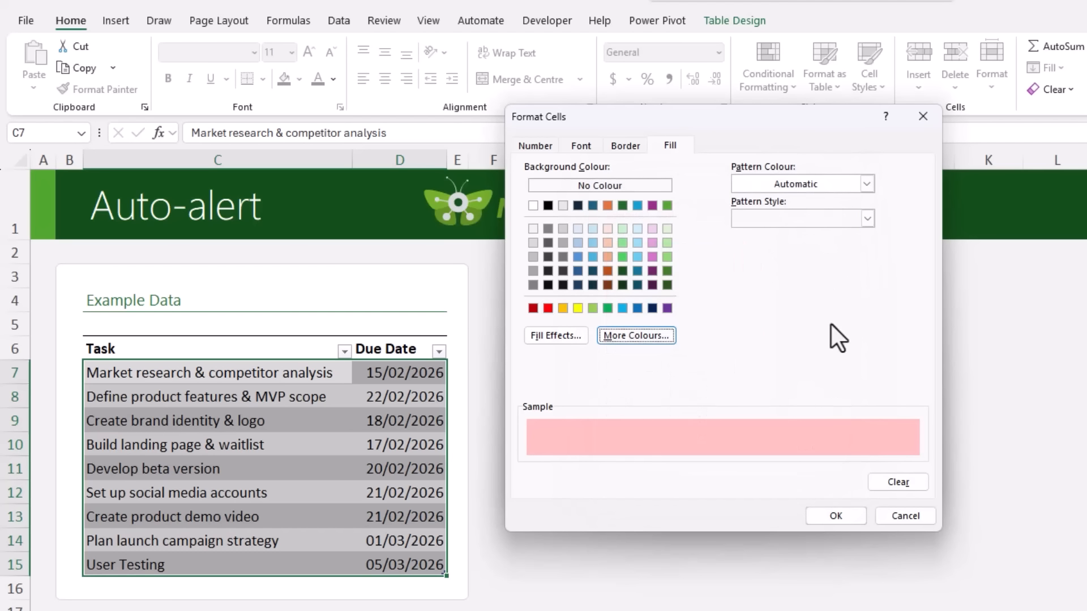
{"action": "left_click", "coordinate": [841, 514]}
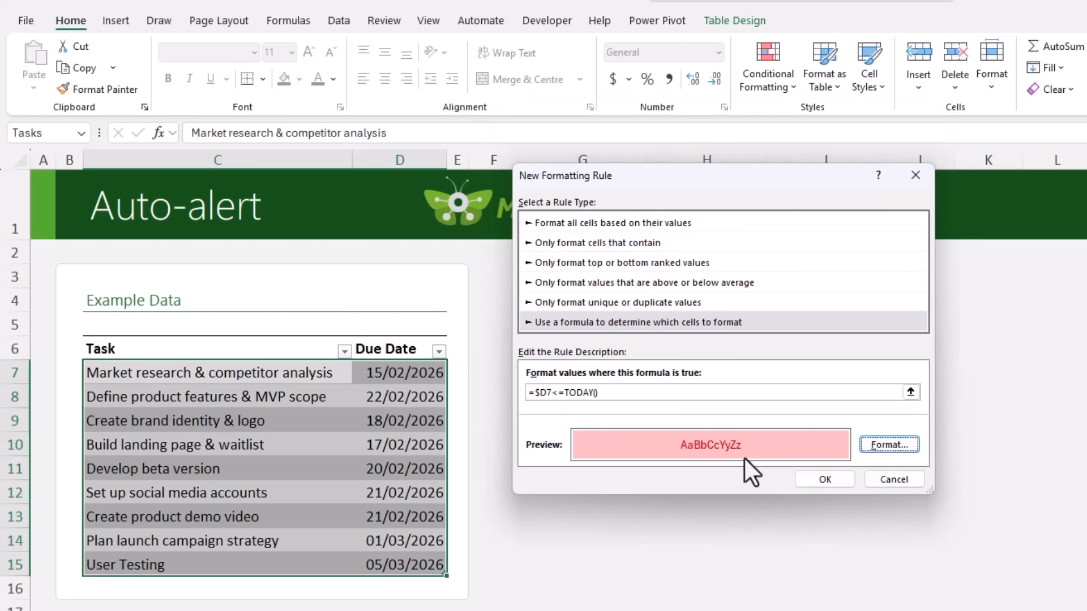
{"action": "left_click", "coordinate": [807, 477]}
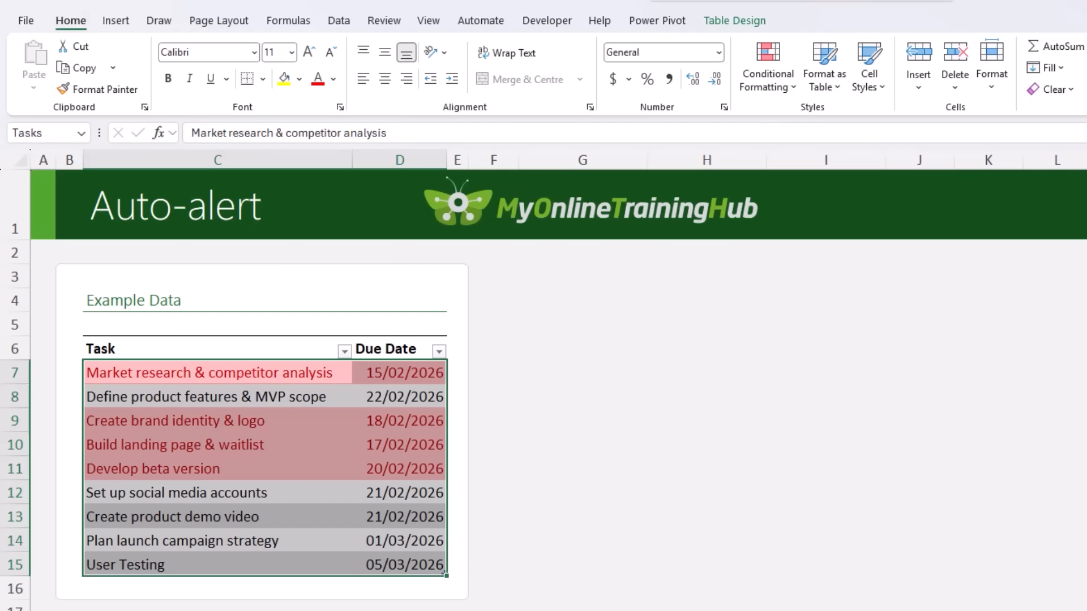
Set the due date of the Create product demo video task to 18/02/2026.
{"action": "left_click", "coordinate": [386, 521]}
{"action": "type", "text": "18/02/202"}
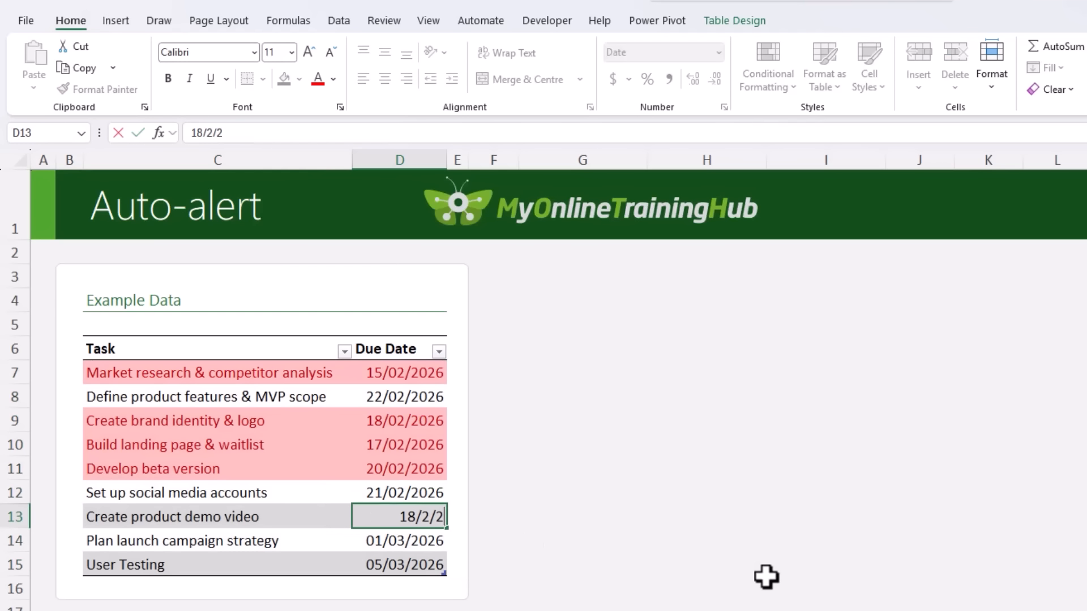
{"action": "type", "text": "6"}
{"action": "key", "text": "Return"}
Set the due date of the Build landing page & waitlist task to 17/03/2026.
{"action": "key", "text": "Up"}
{"action": "key", "text": "Up"}
{"action": "key", "text": "Up"}
{"action": "key", "text": "Up"}
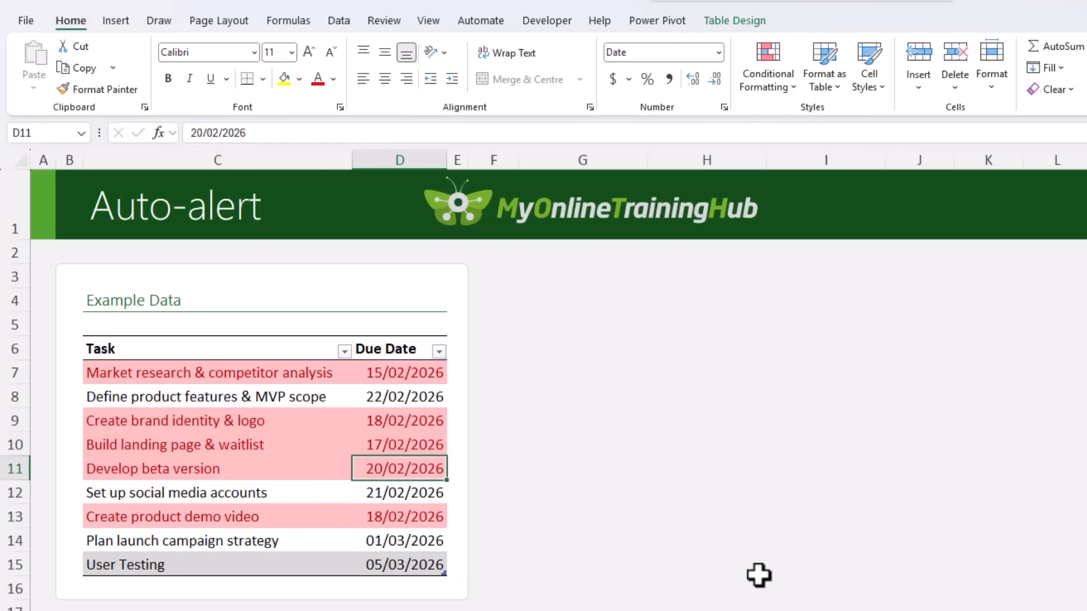
{"action": "type", "text": "17/3/26"}
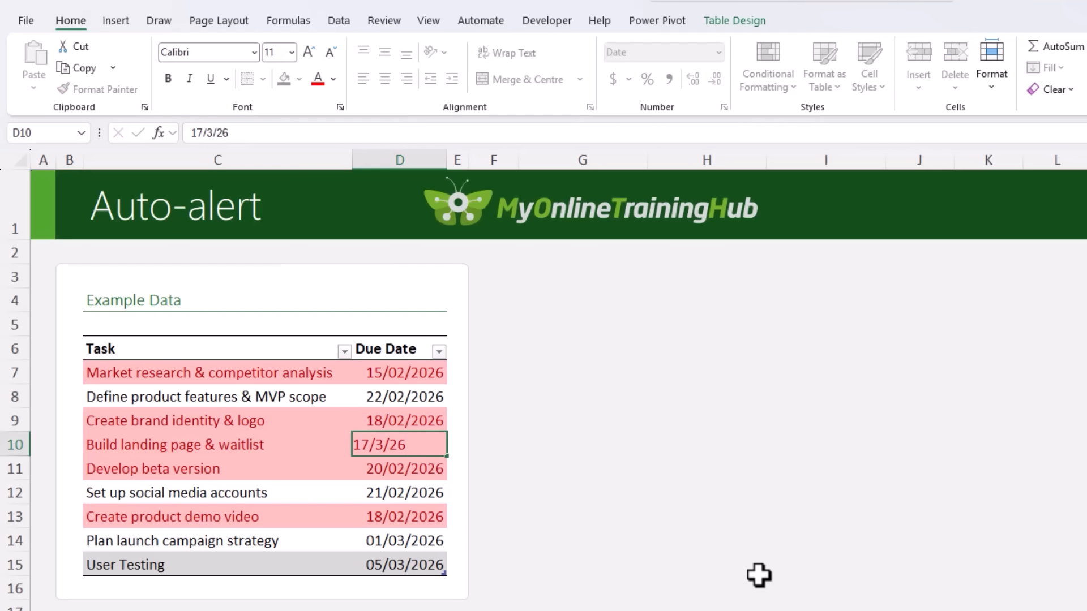
{"action": "key", "text": "Return"}
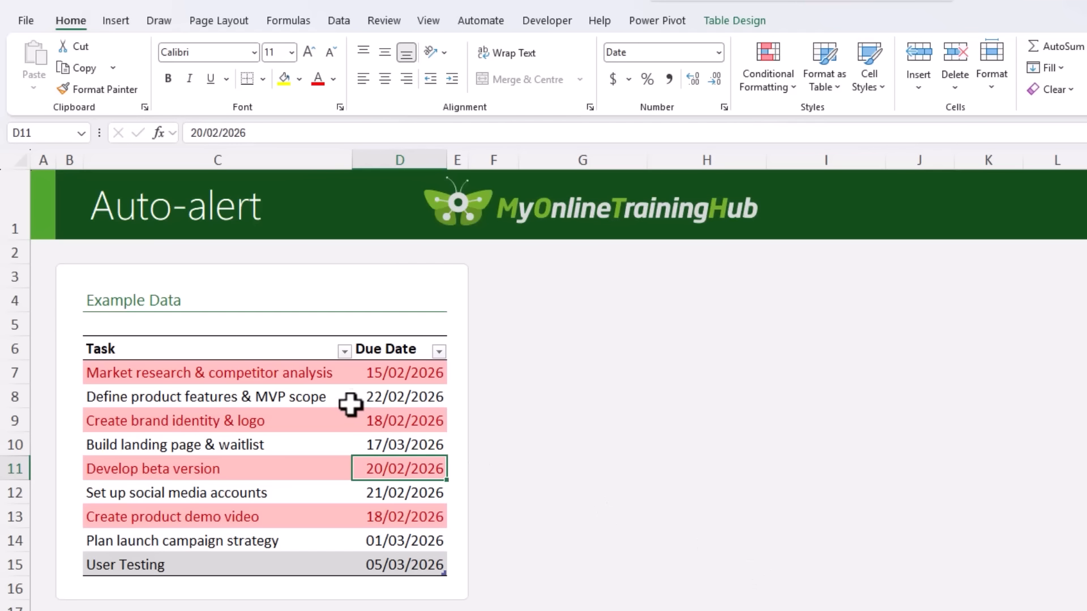
Edit the task table's conditional formatting rule so its formula reads =$D7<=TODAY()+3, and apply it.
{"action": "left_click", "coordinate": [743, 84]}
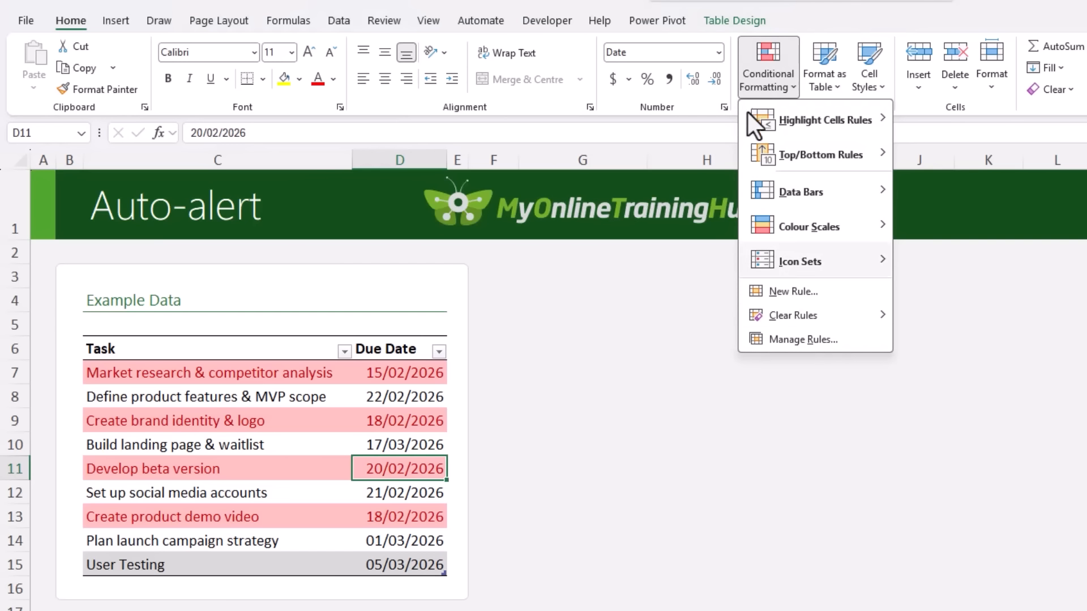
{"action": "left_click", "coordinate": [780, 341]}
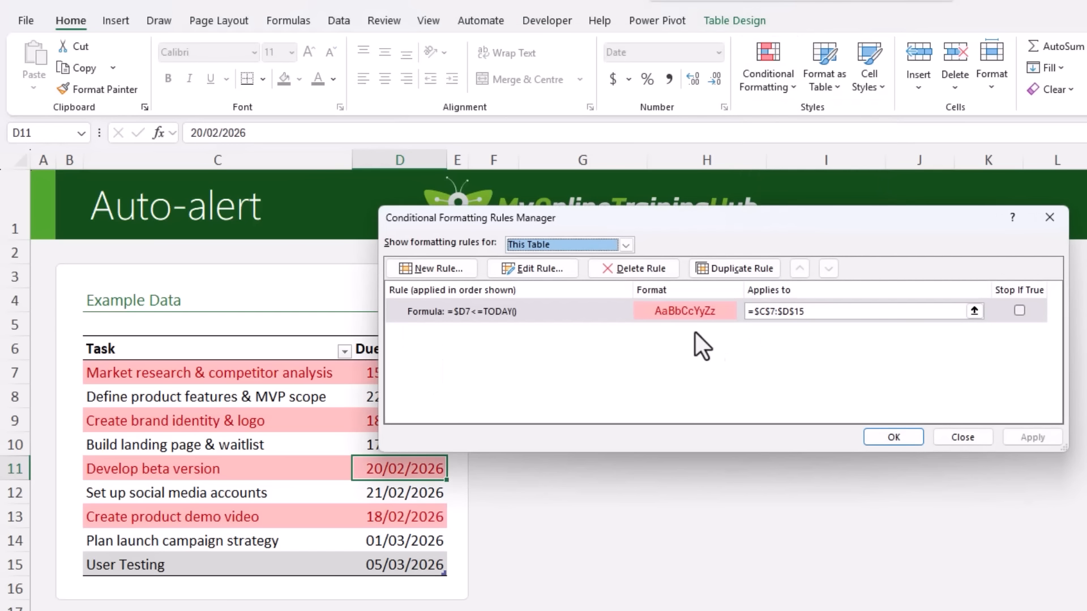
{"action": "double_click", "coordinate": [533, 311]}
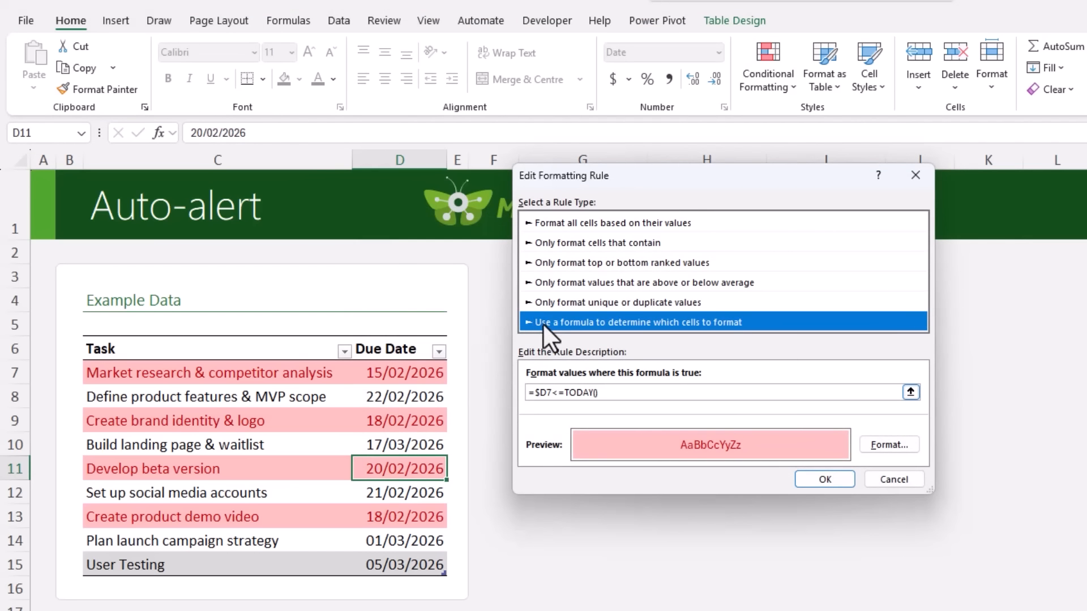
{"action": "left_click", "coordinate": [600, 393]}
{"action": "type", "text": "+3"}
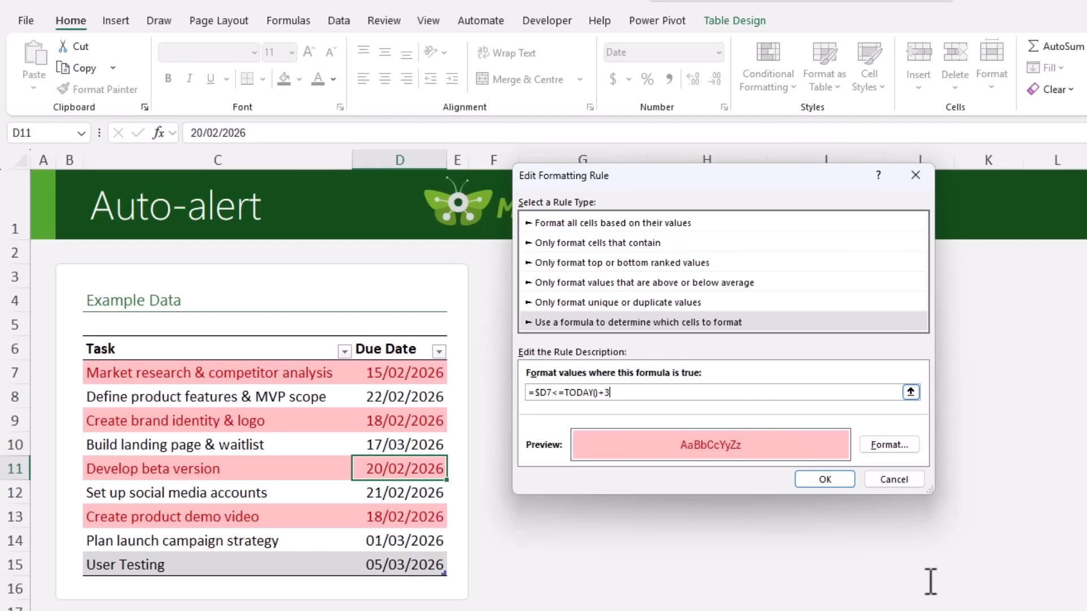
{"action": "left_click", "coordinate": [825, 479]}
{"action": "left_click", "coordinate": [874, 439]}
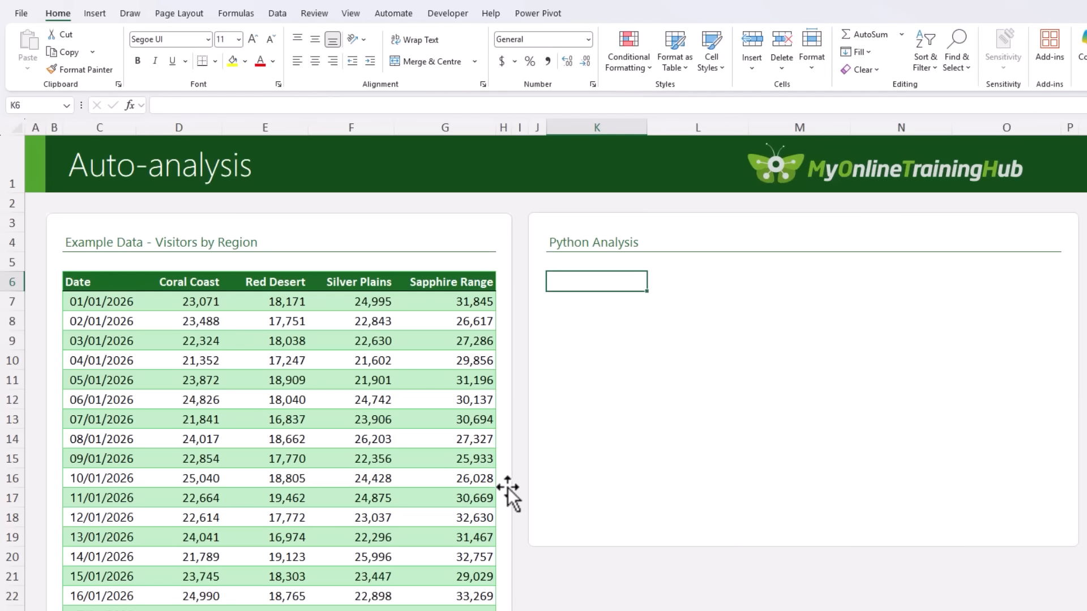
In K6, create a Python DataFrame from the SalesData columns Coral Coast through Sapphire Range, including headers.
{"action": "type", "text": "=PY"}
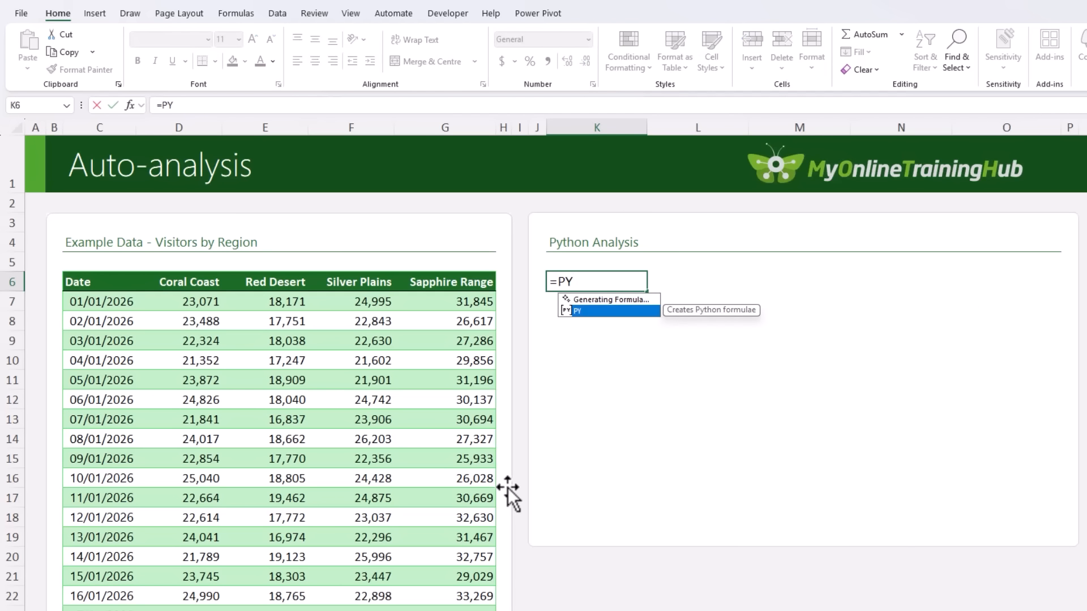
{"action": "key", "text": "Tab"}
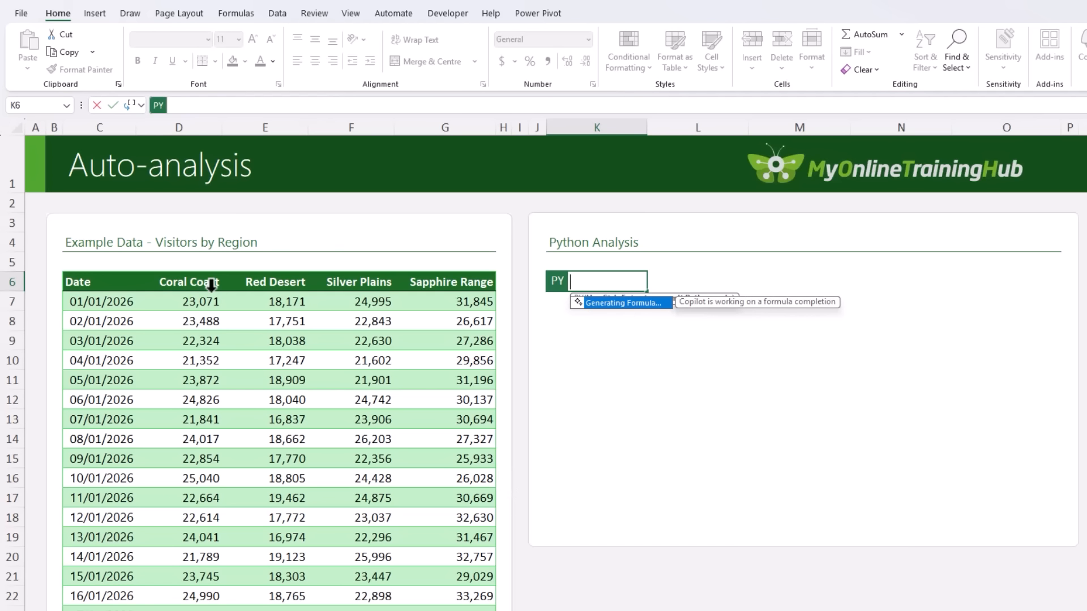
{"action": "left_click", "coordinate": [202, 277]}
{"action": "left_click", "coordinate": [202, 276]}
{"action": "left_click_drag", "start_coordinate": [202, 276], "coordinate": [433, 276]}
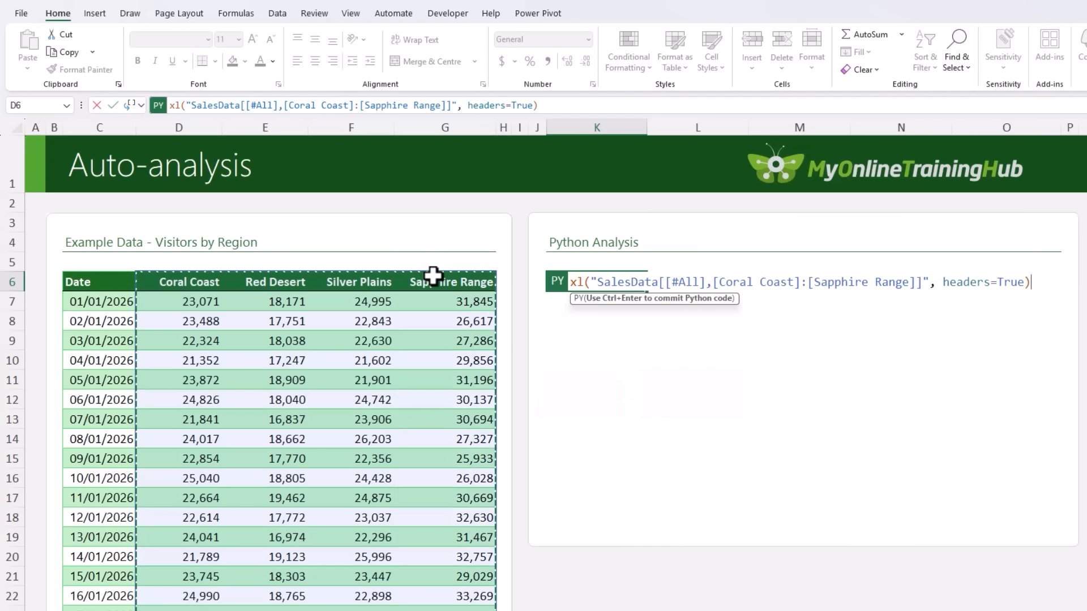
{"action": "key", "text": "ctrl+Return"}
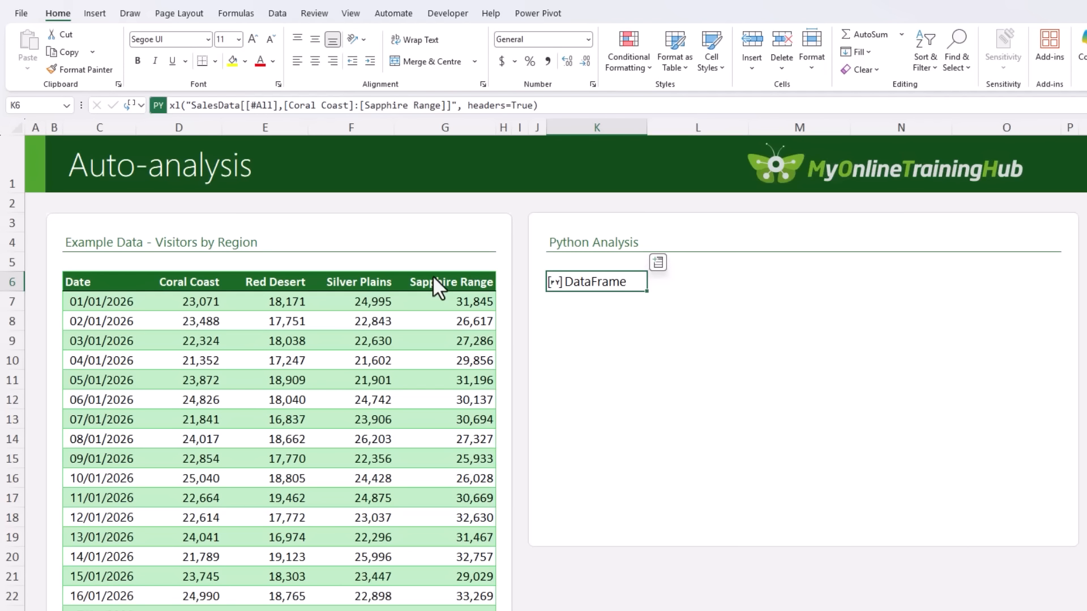
In K7, enter the Python formula xl("K6").describe() and output its result as Excel values.
{"action": "key", "text": "Down"}
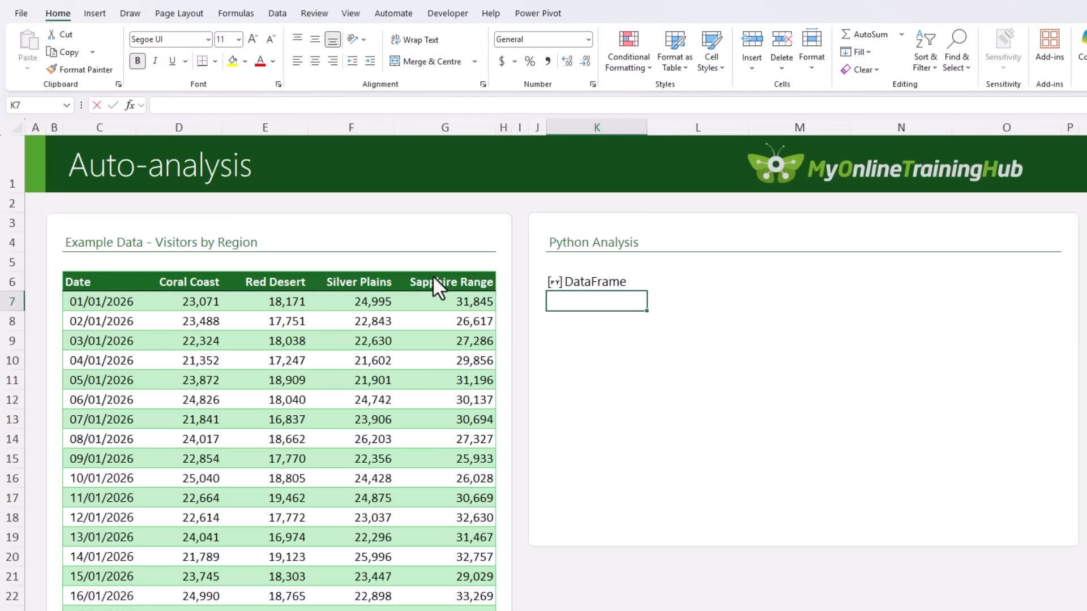
{"action": "type", "text": "=py"}
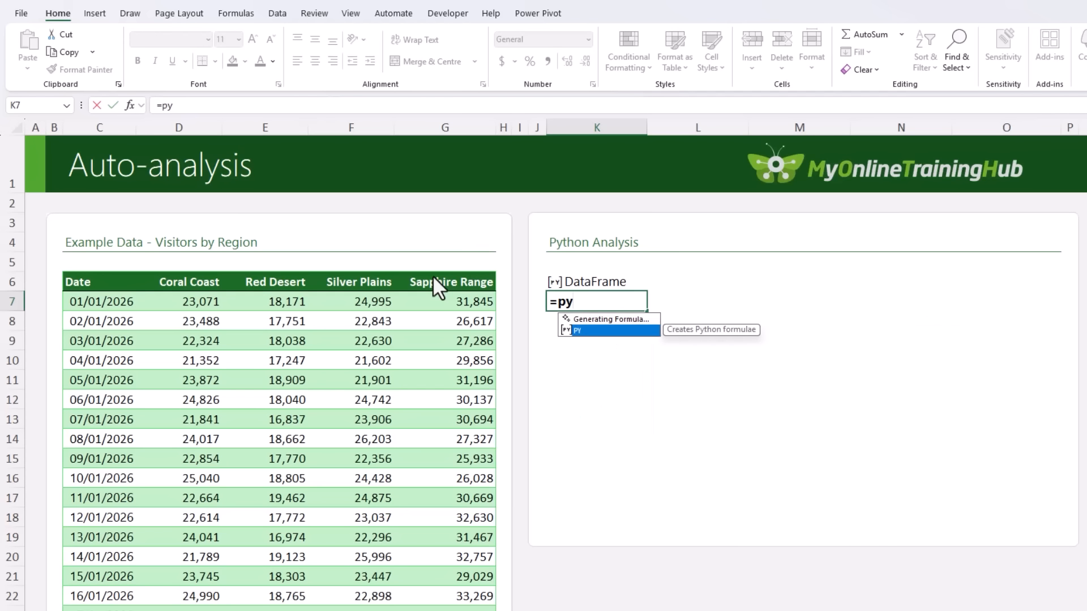
{"action": "key", "text": "Tab"}
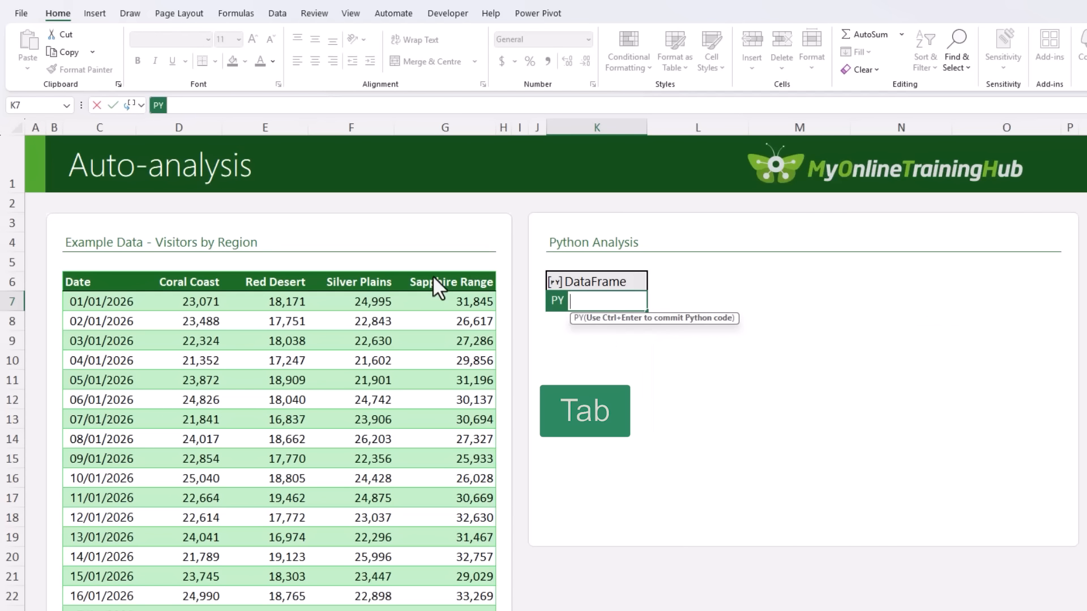
{"action": "left_click", "coordinate": [562, 279]}
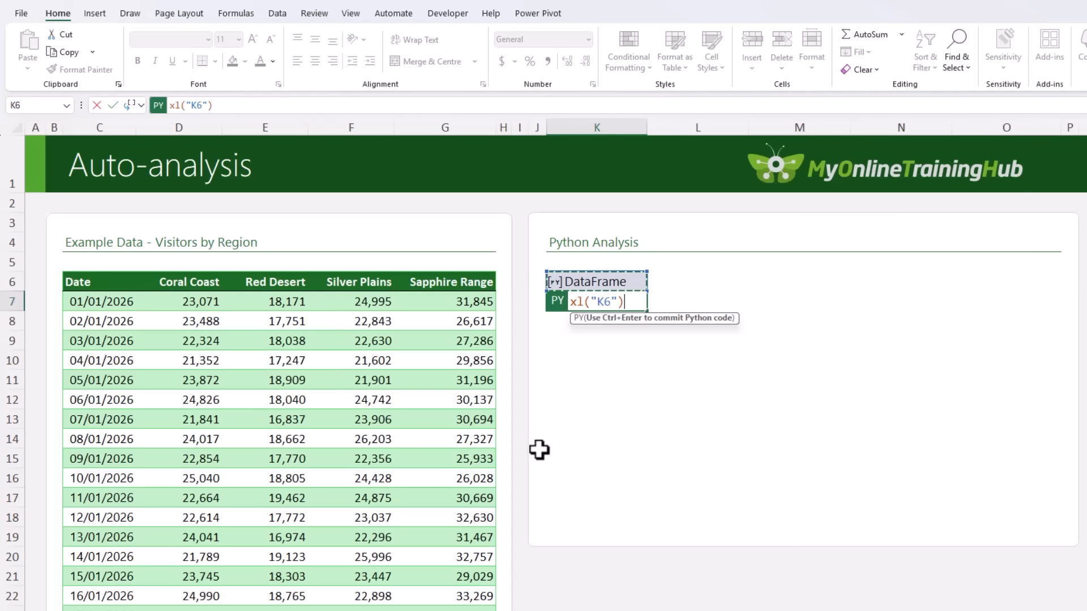
{"action": "type", "text": ".describ"}
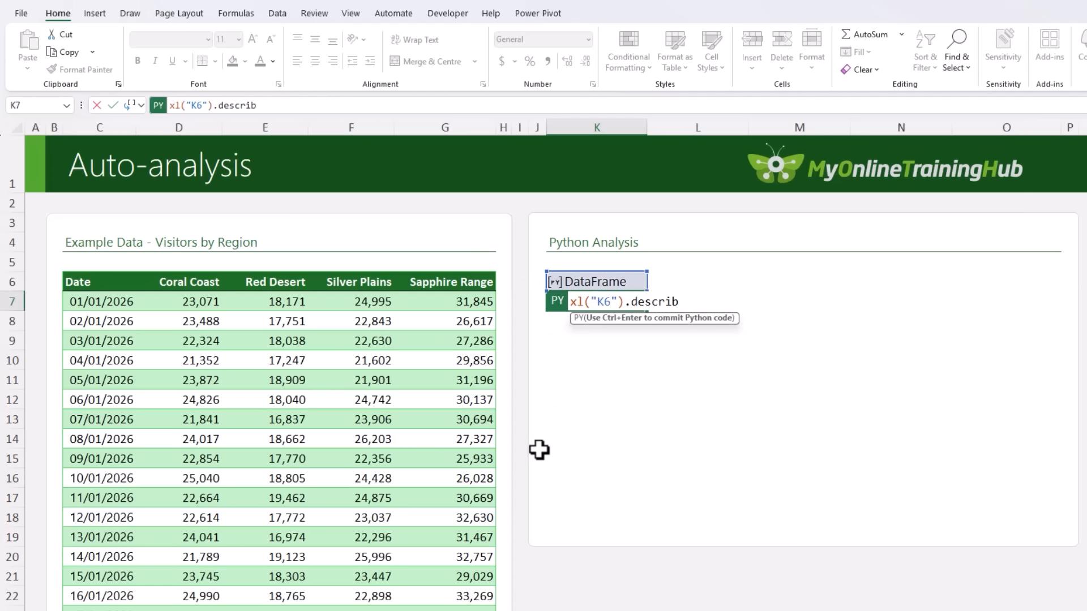
{"action": "type", "text": "e()"}
{"action": "key", "text": "ctrl+Return"}
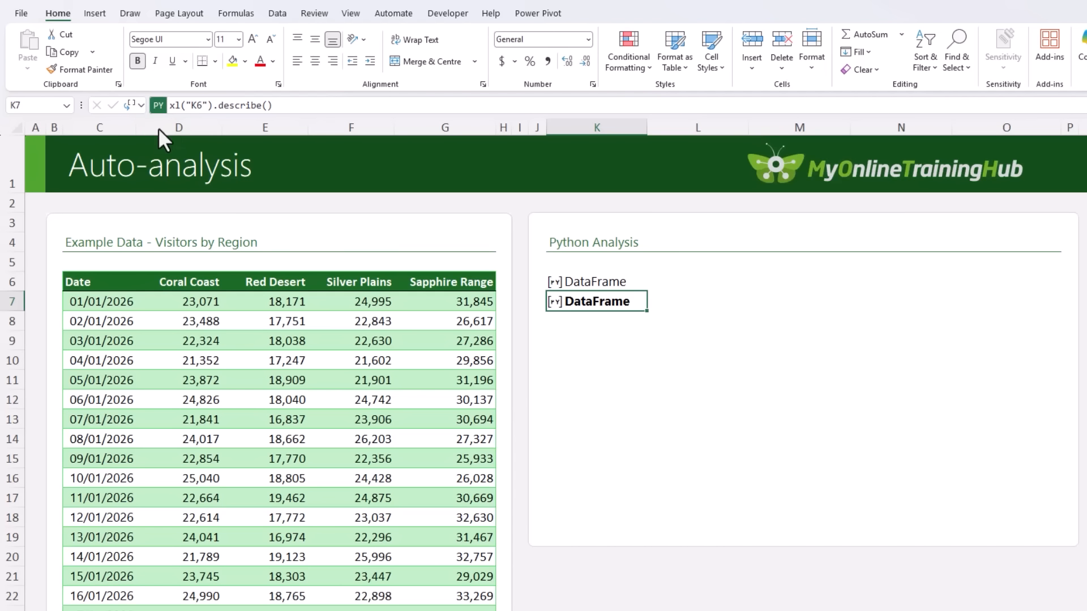
{"action": "left_click", "coordinate": [139, 107]}
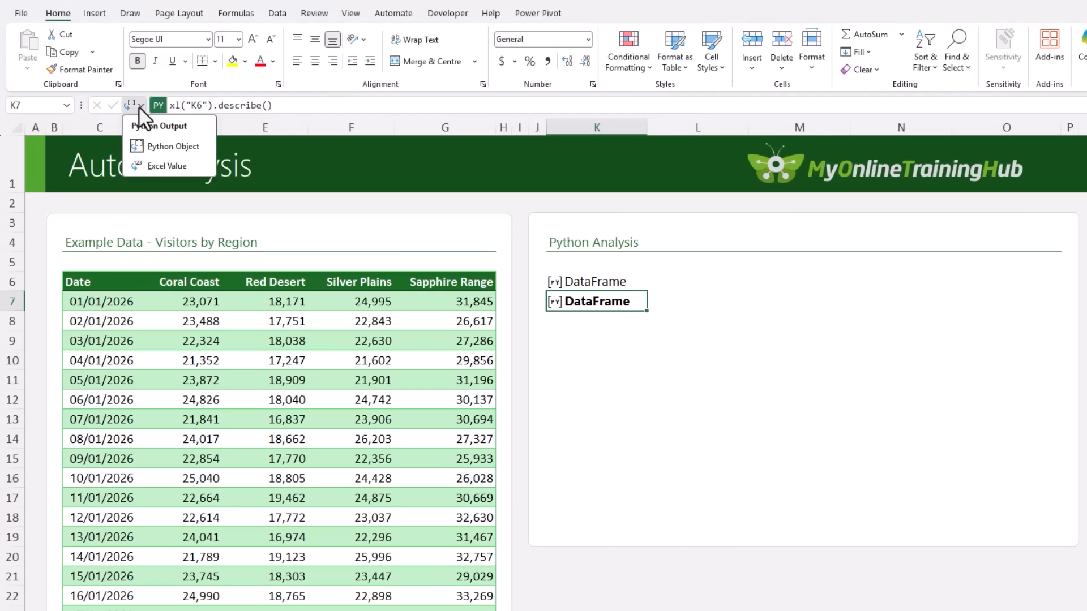
{"action": "left_click", "coordinate": [147, 165]}
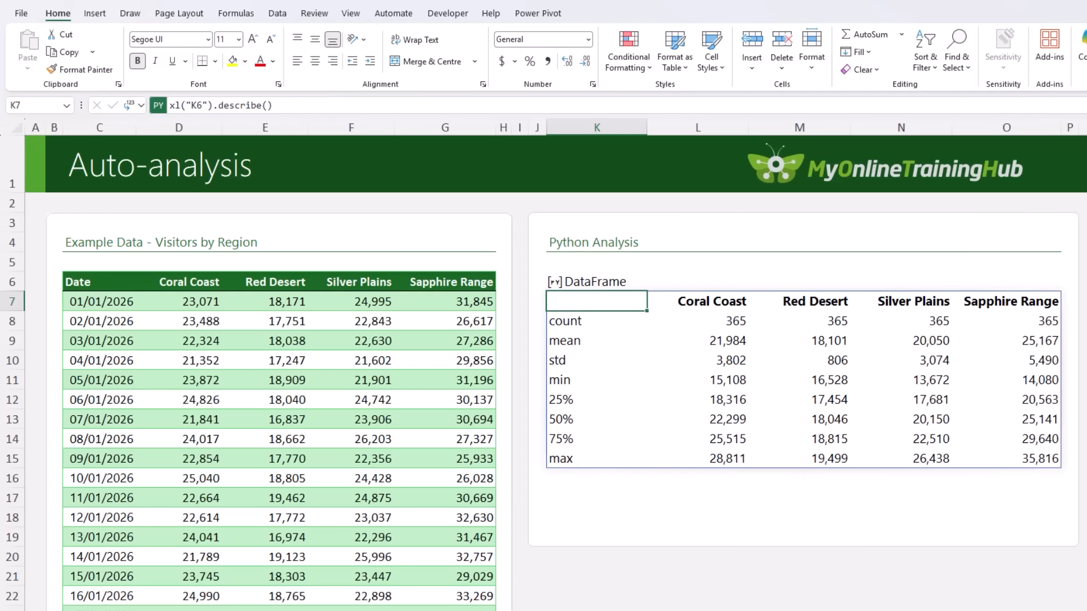
Enter the label Total Visitors in K17, below the summary statistics.
{"action": "left_click", "coordinate": [596, 498]}
{"action": "type", "text": "Total V"}
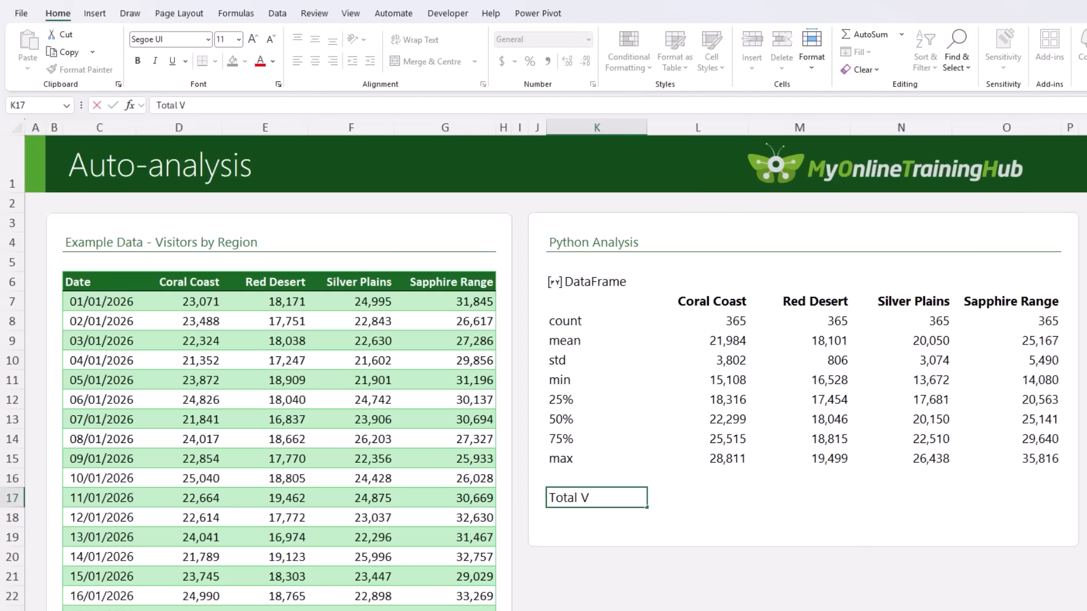
{"action": "type", "text": "isitors"}
{"action": "key", "text": "Tab"}
In L17, enter the Python formula xl("K6").sum().to_frame().T and output its result as Excel values.
{"action": "type", "text": "=py"}
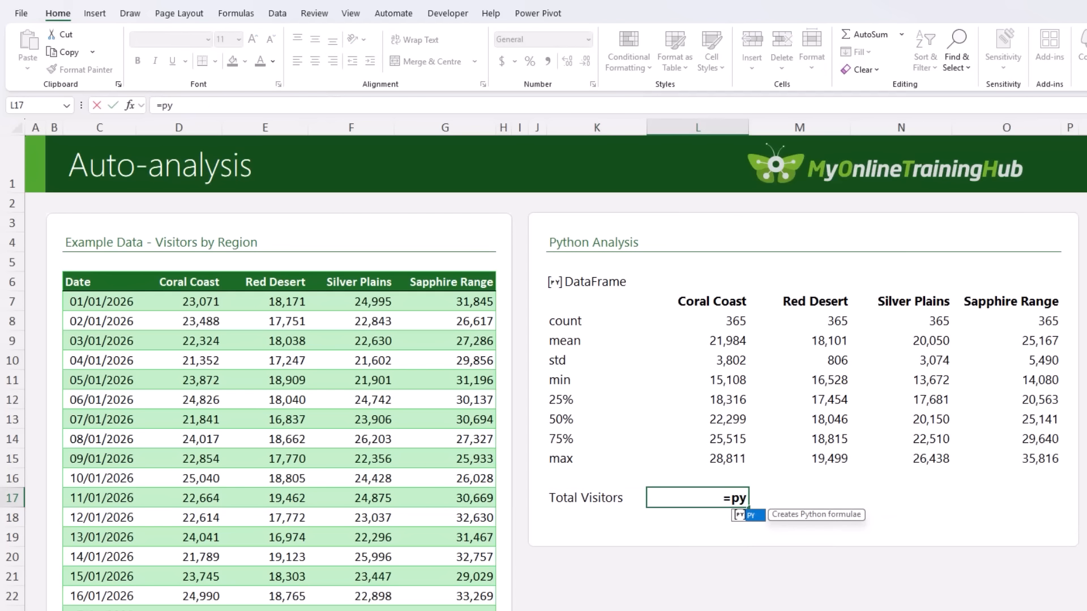
{"action": "key", "text": "Tab"}
{"action": "left_click", "coordinate": [594, 281]}
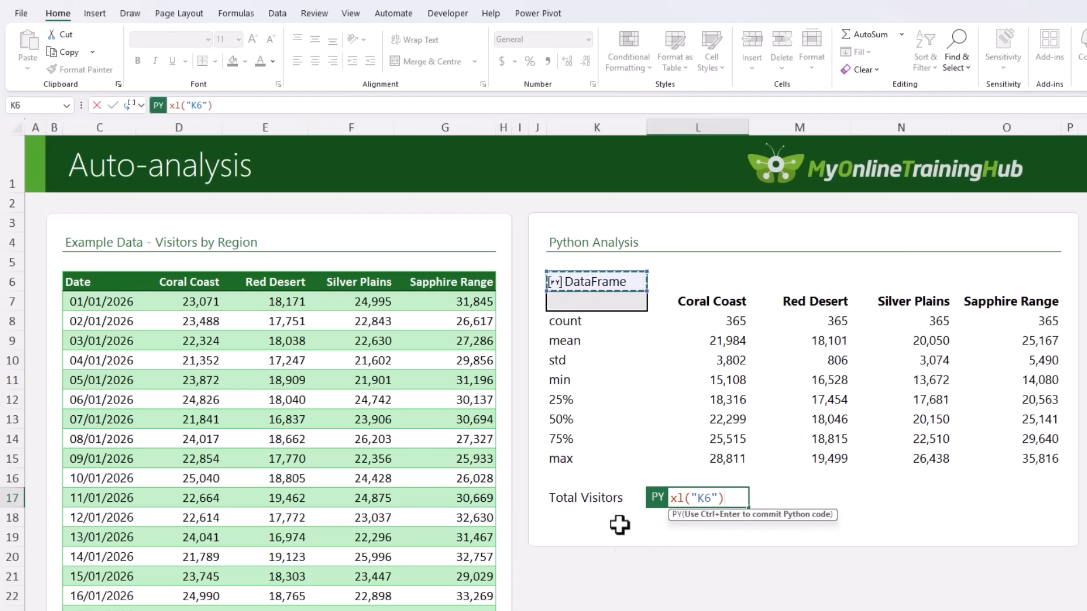
{"action": "type", "text": ".su"}
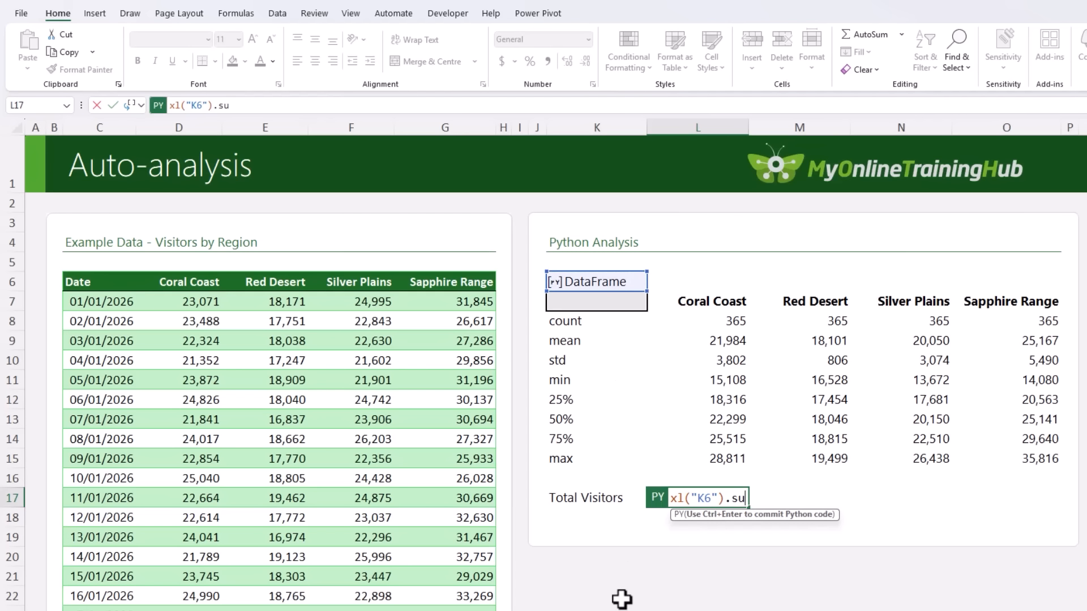
{"action": "type", "text": "m()"}
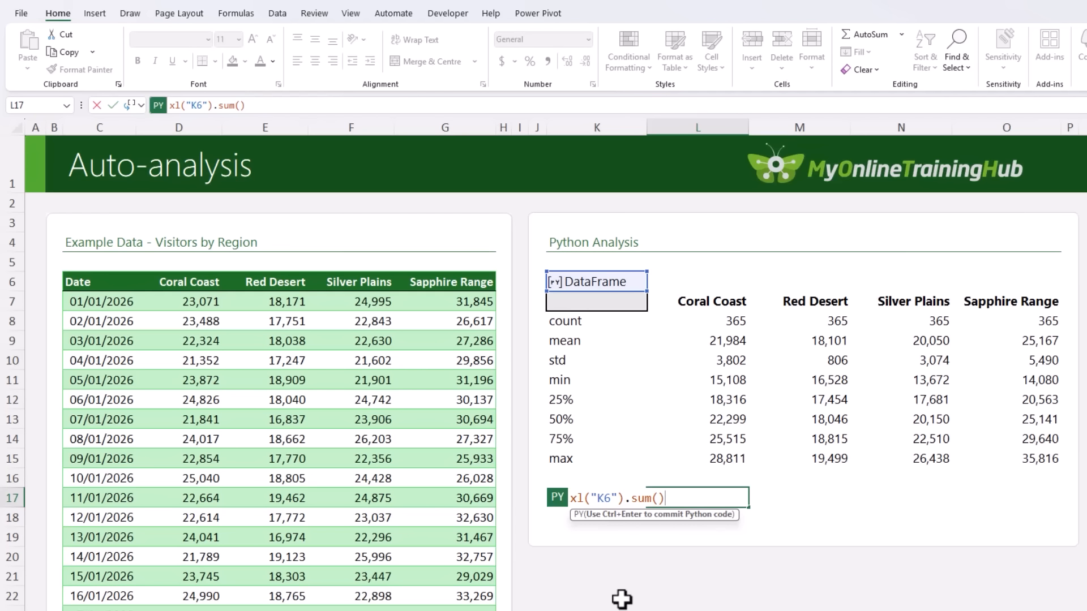
{"action": "type", "text": ".to_frame().T"}
{"action": "key", "text": "ctrl+Return"}
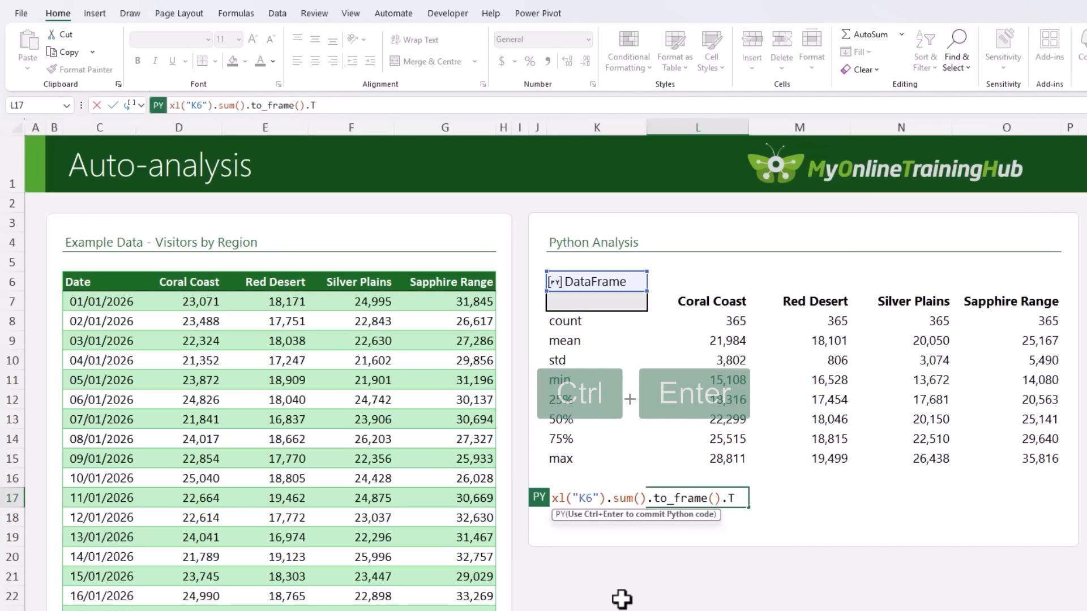
{"action": "left_click", "coordinate": [134, 106]}
{"action": "left_click", "coordinate": [136, 166]}
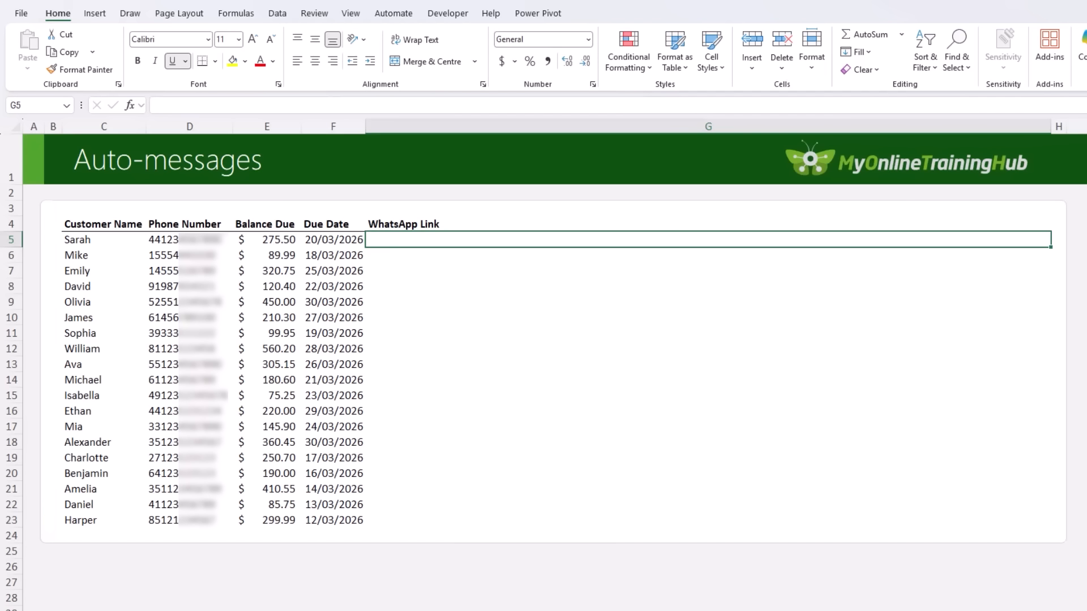
{"action": "type", "text": "=hyp"}
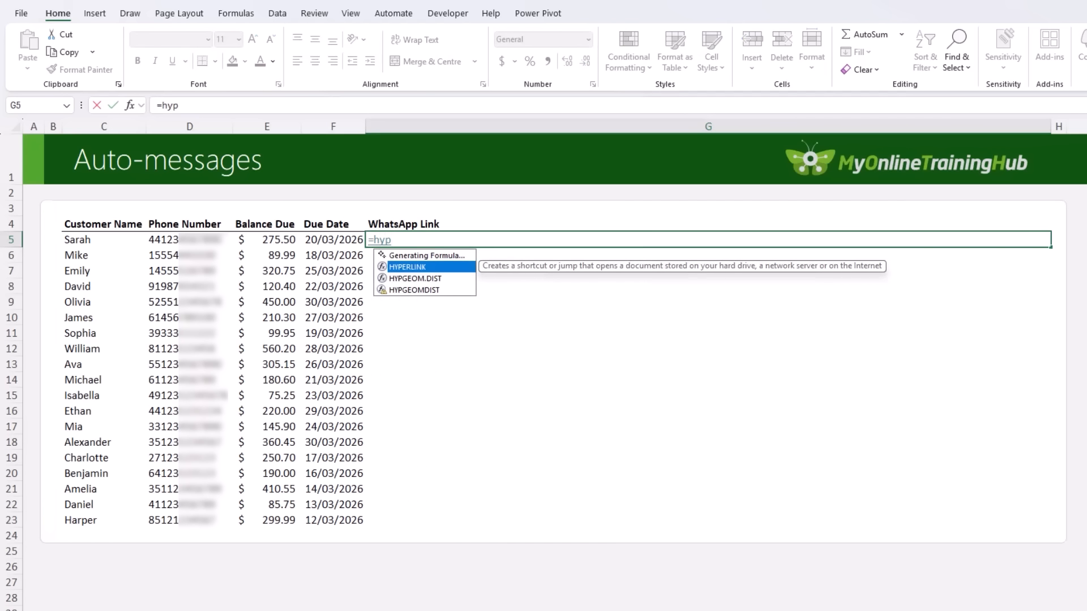
{"action": "key", "text": "Tab"}
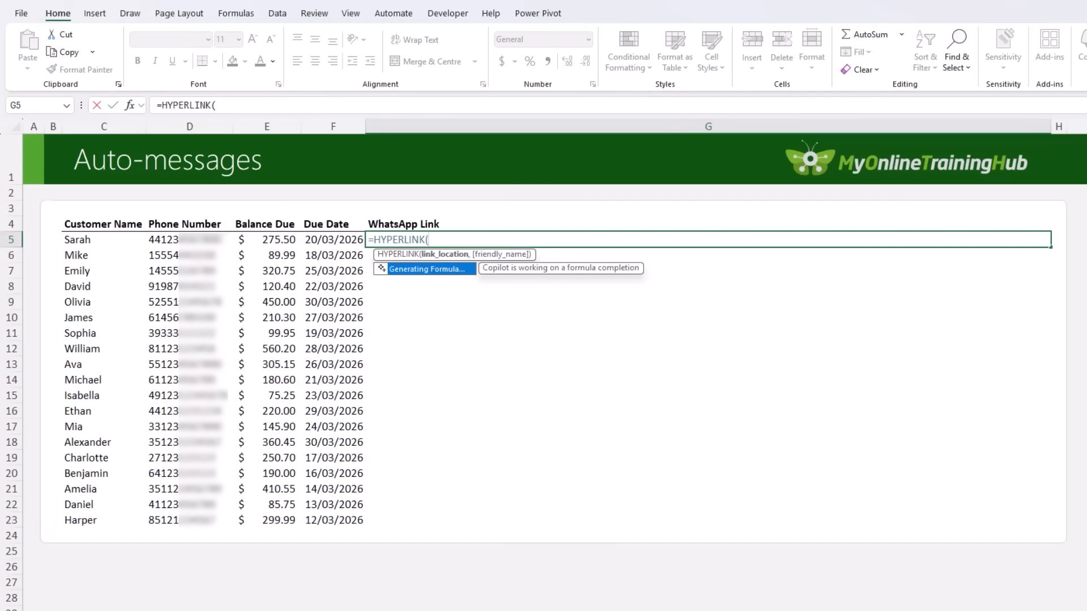
{"action": "type", "text": "\"https://wa.me"}
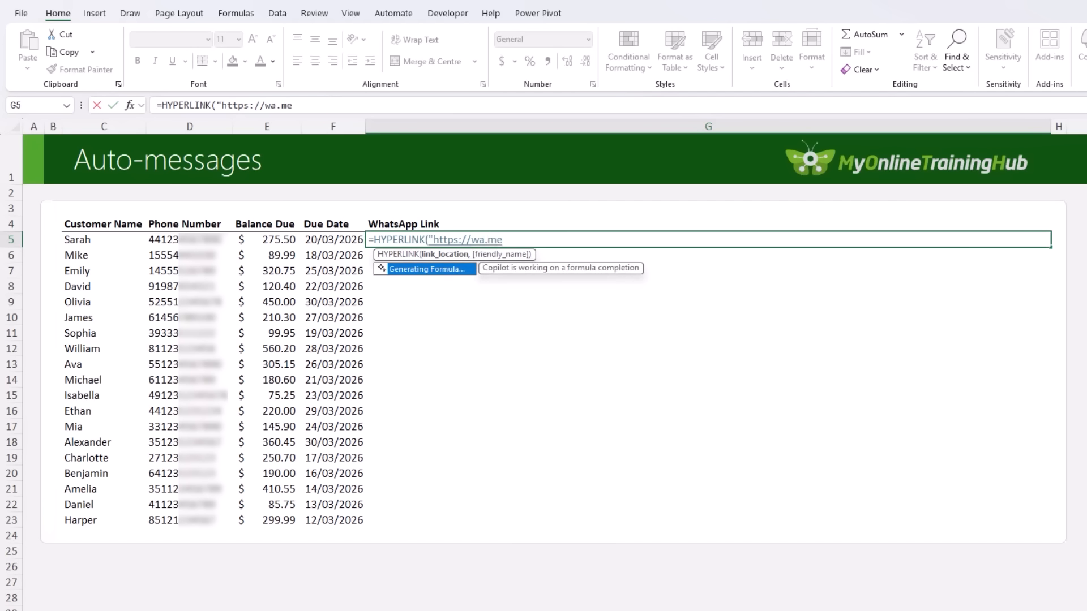
{"action": "type", "text": "/"}
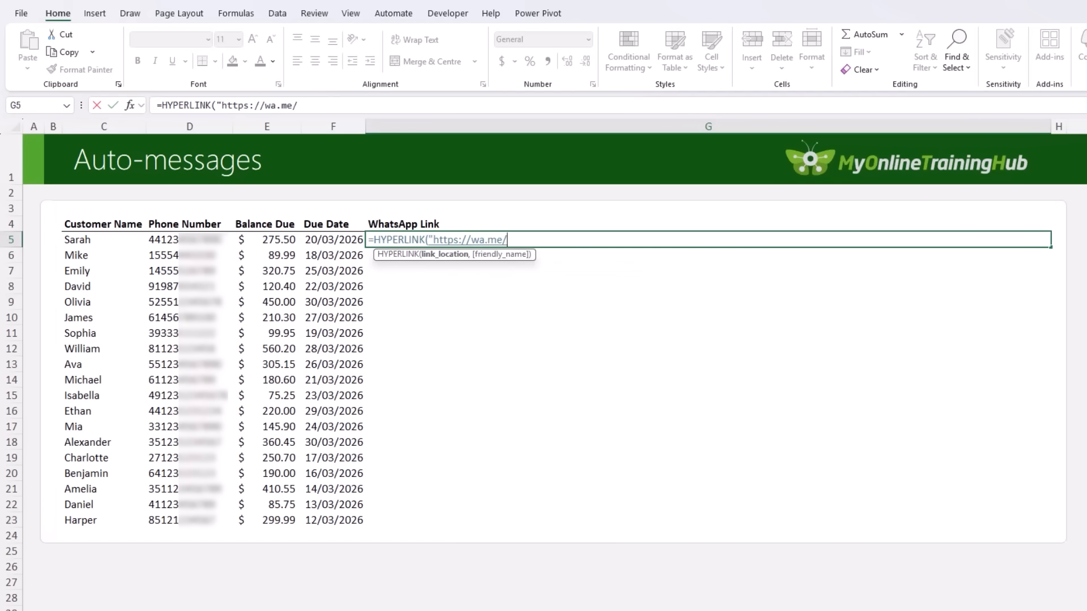
{"action": "type", "text": "\"&"}
{"action": "left_click", "coordinate": [164, 240]}
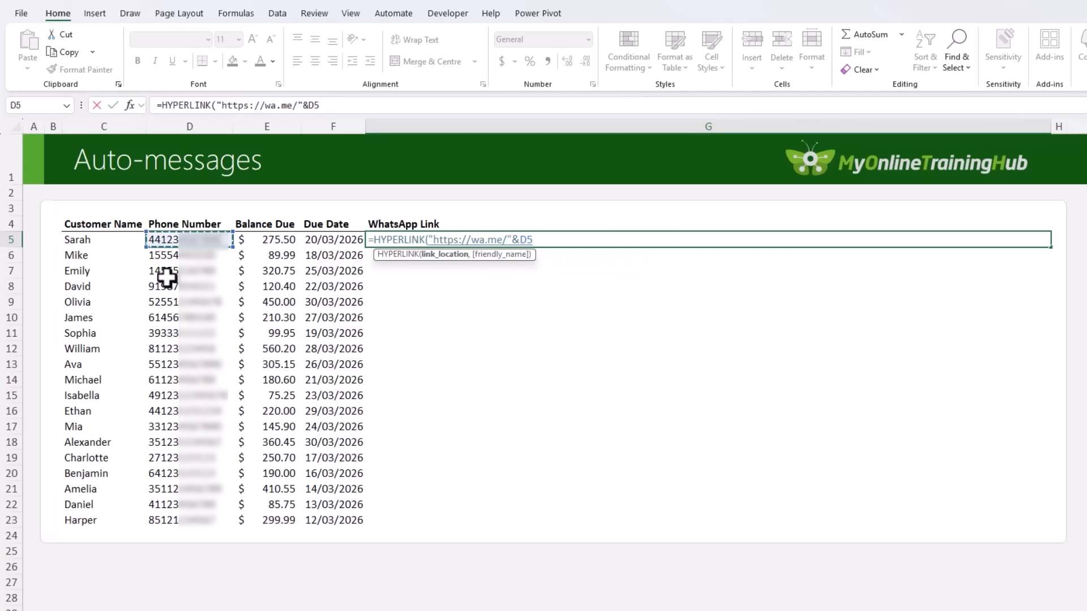
Append "?text=Hello " and the customer's name from C5 to the link in the G5 HYPERLINK formula.
{"action": "type", "text": "&"}
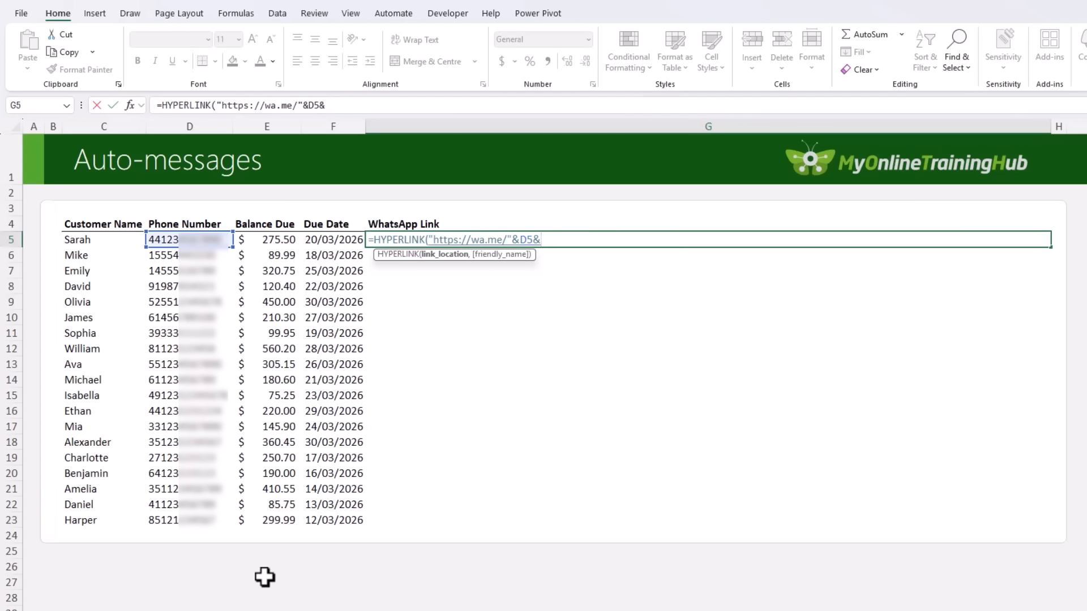
{"action": "type", "text": "\"?text"}
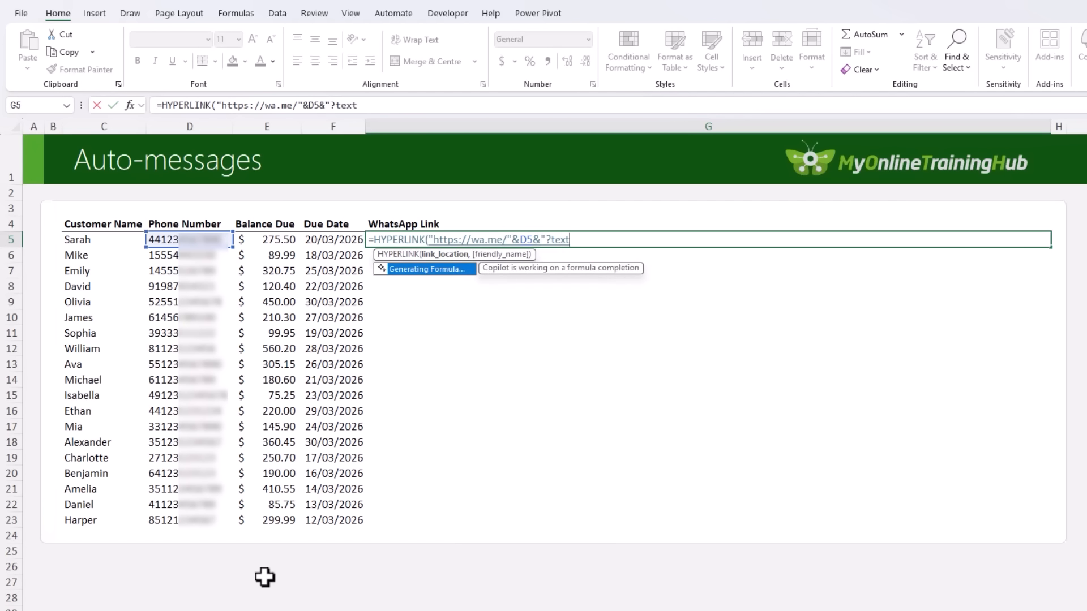
{"action": "type", "text": "=Hello \"&"}
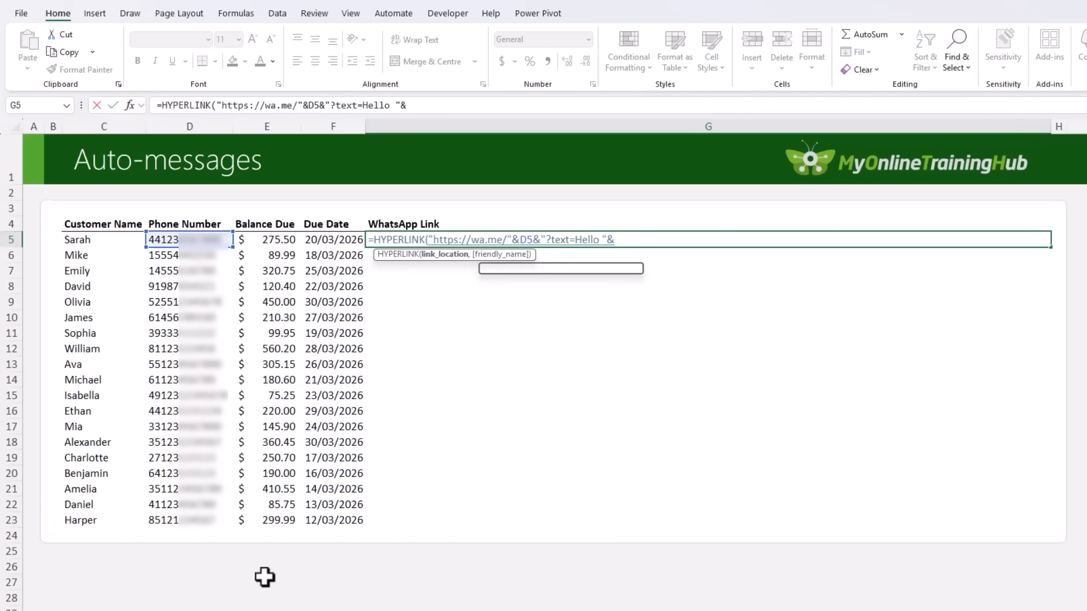
{"action": "left_click", "coordinate": [85, 239]}
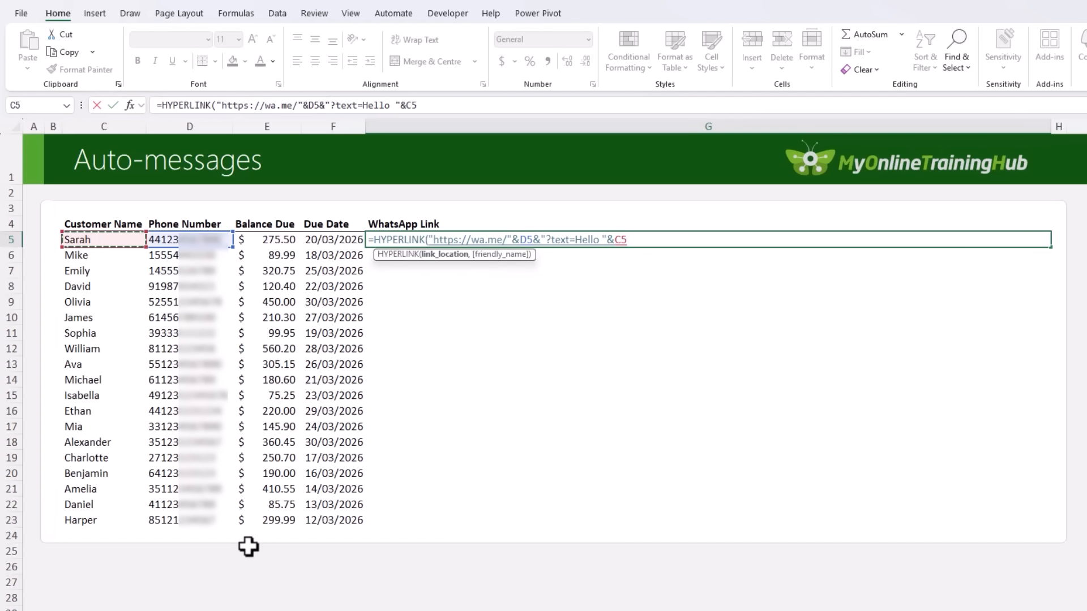
Continue the G5 message after the customer's name with the text ", your balance of ".
{"action": "type", "text": "&\","}
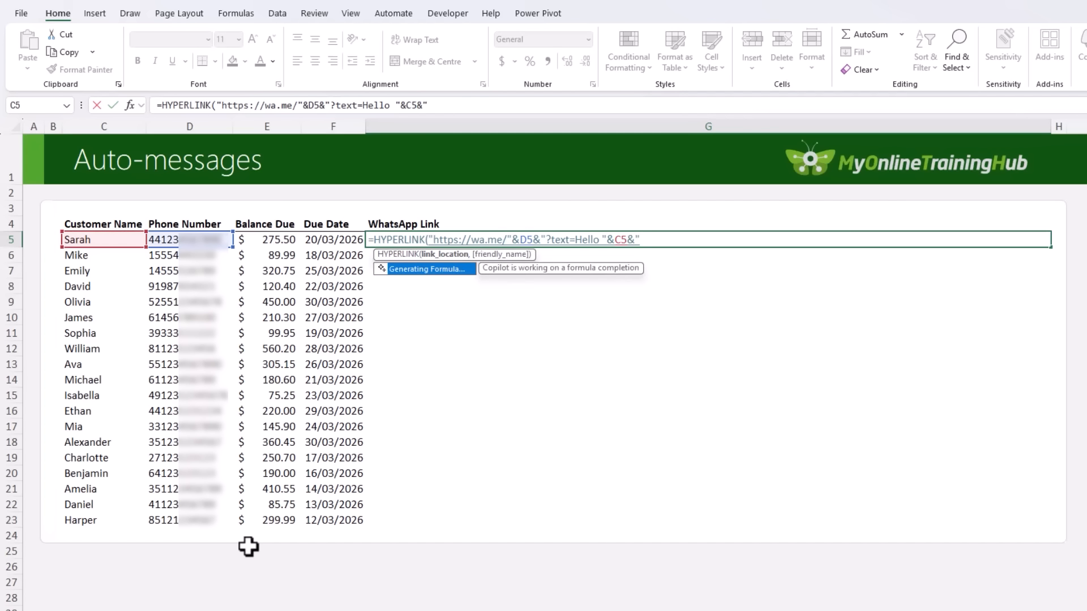
{"action": "type", "text": " y"}
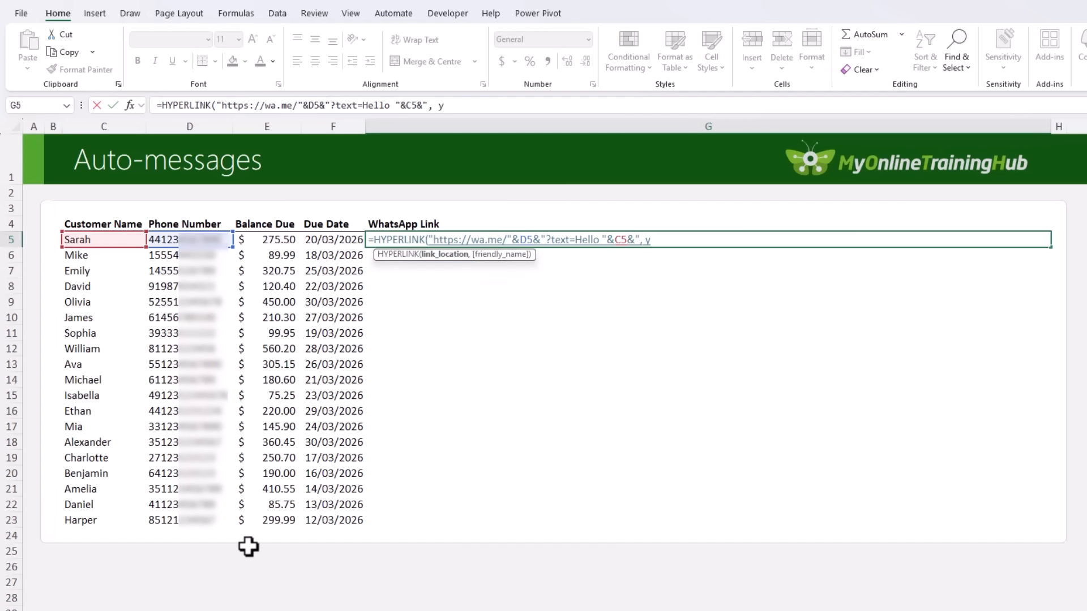
{"action": "type", "text": "our balance of"}
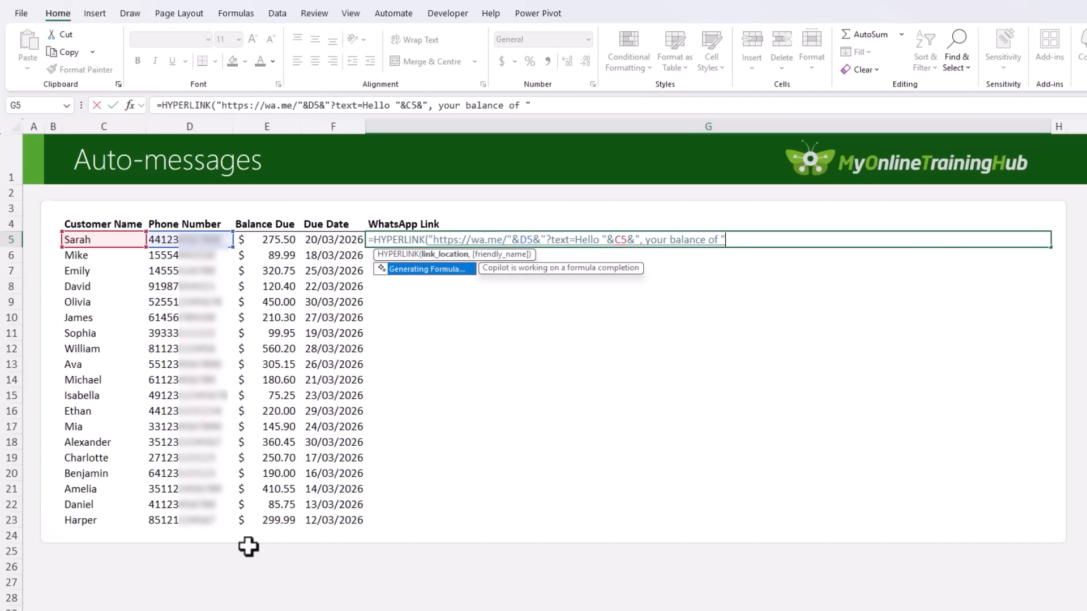
{"action": "type", "text": " \"&"}
Add the balance from E5 to the G5 message with a TEXT function using the format "$#,###.00".
{"action": "type", "text": "TEXT("}
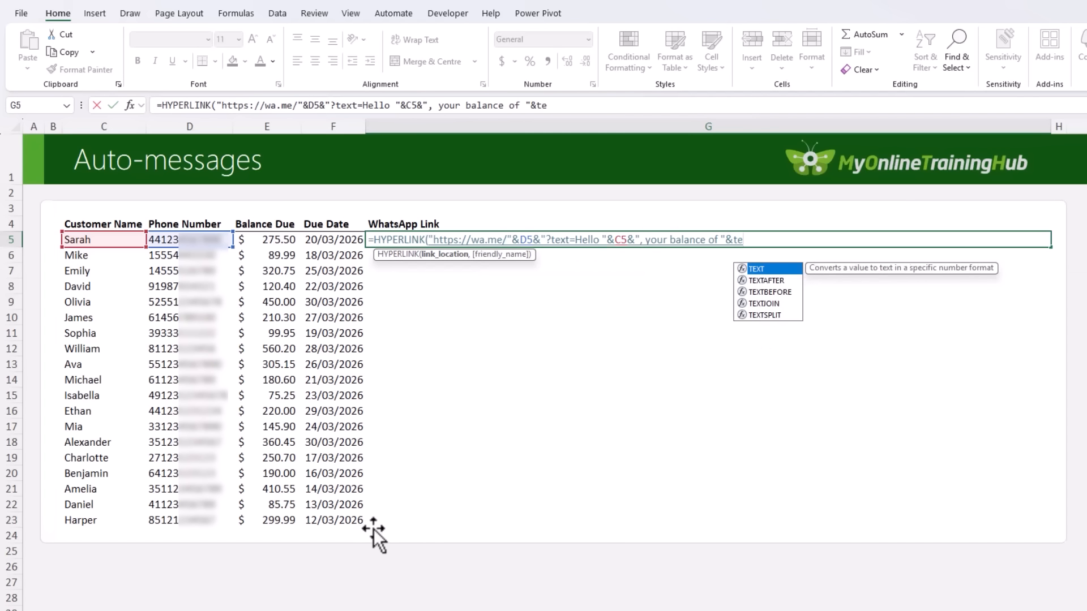
{"action": "left_click", "coordinate": [260, 242]}
{"action": "type", "text": ","}
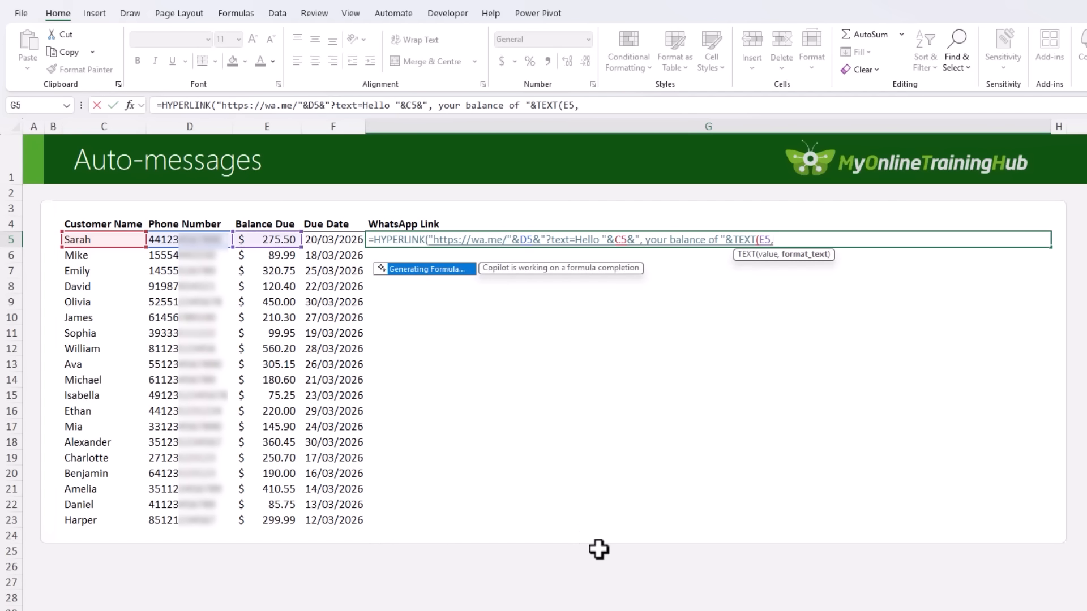
{"action": "type", "text": "\""}
{"action": "type", "text": "$#"}
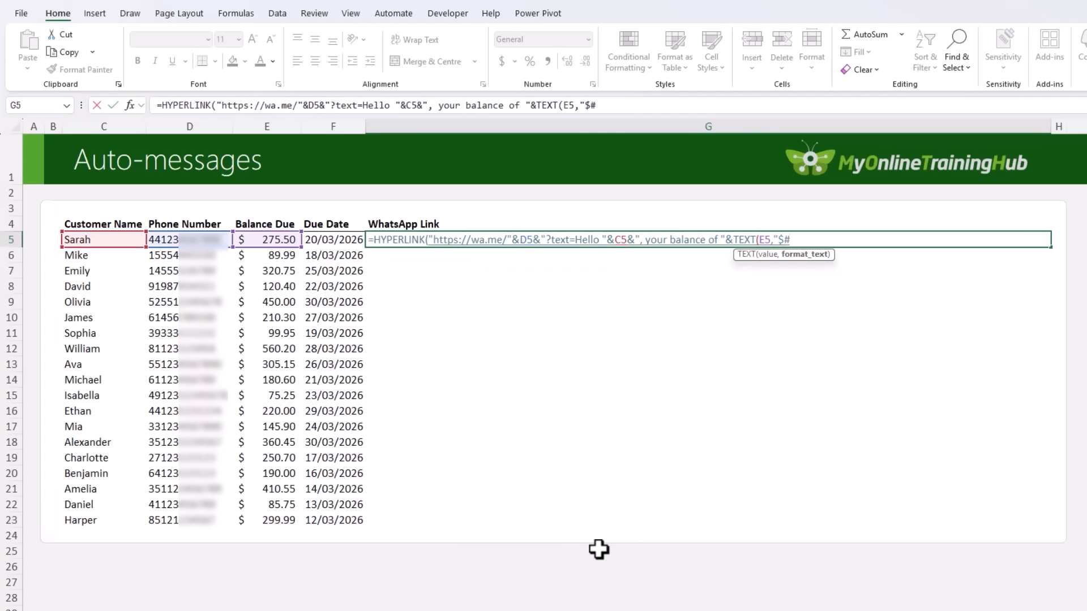
{"action": "type", "text": ",###.00\""}
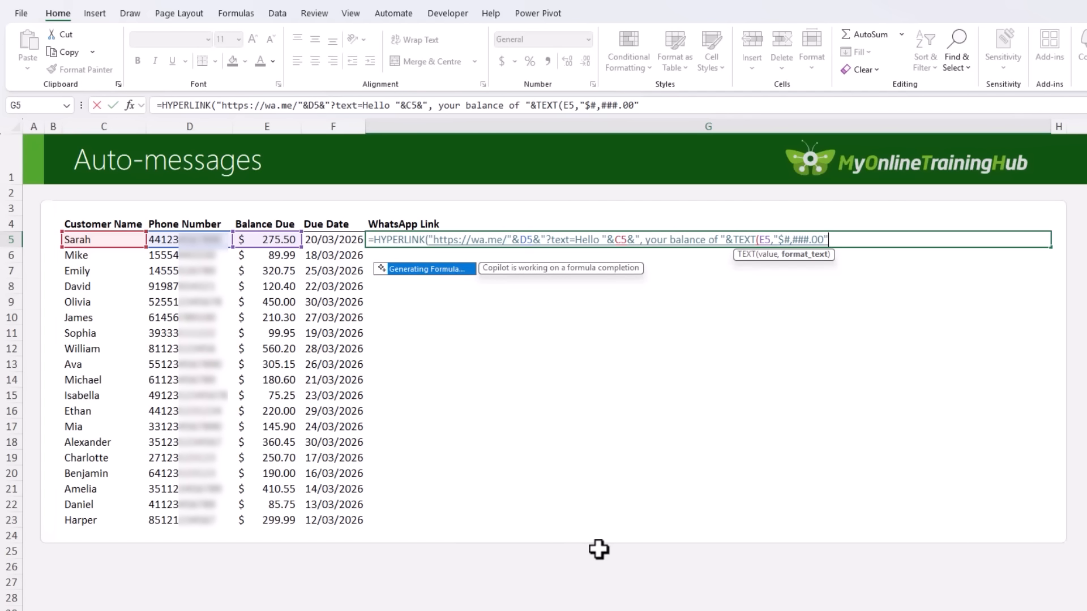
{"action": "type", "text": ")"}
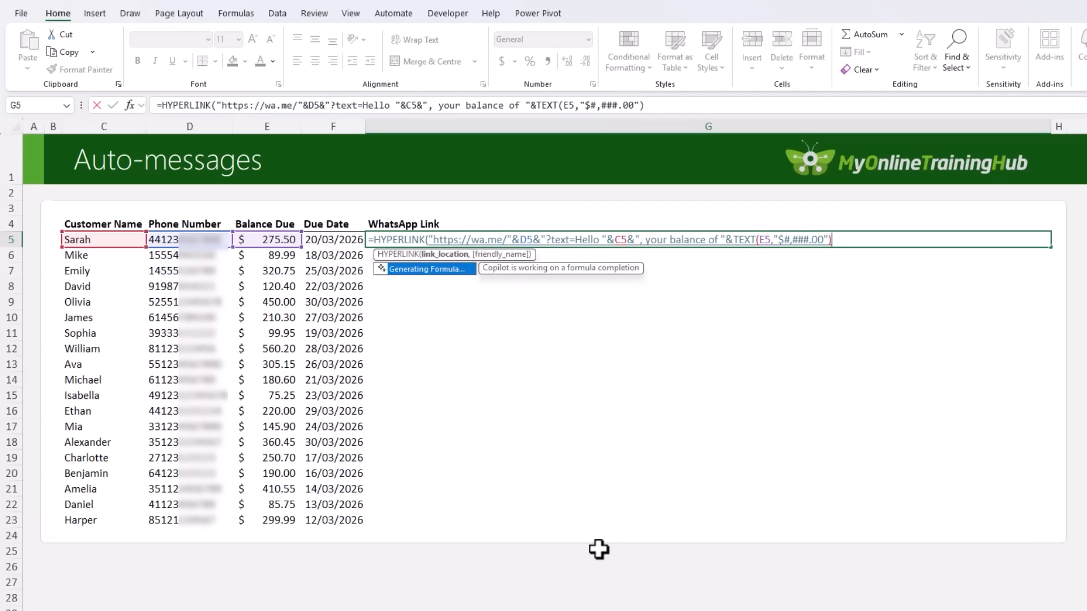
{"action": "type", "text": "&\" is due on"}
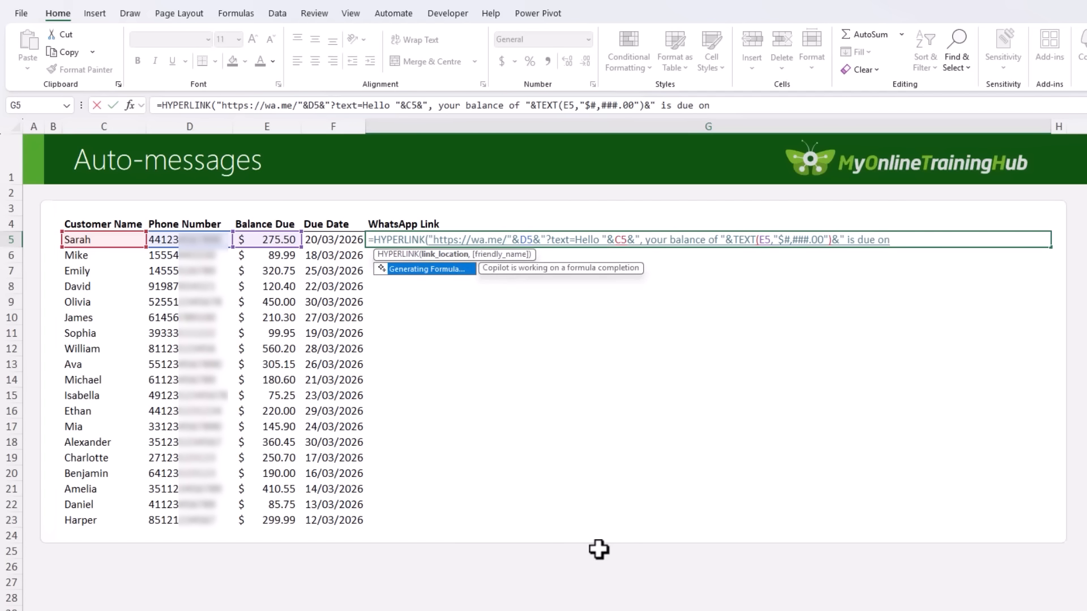
{"action": "type", "text": " \"&"}
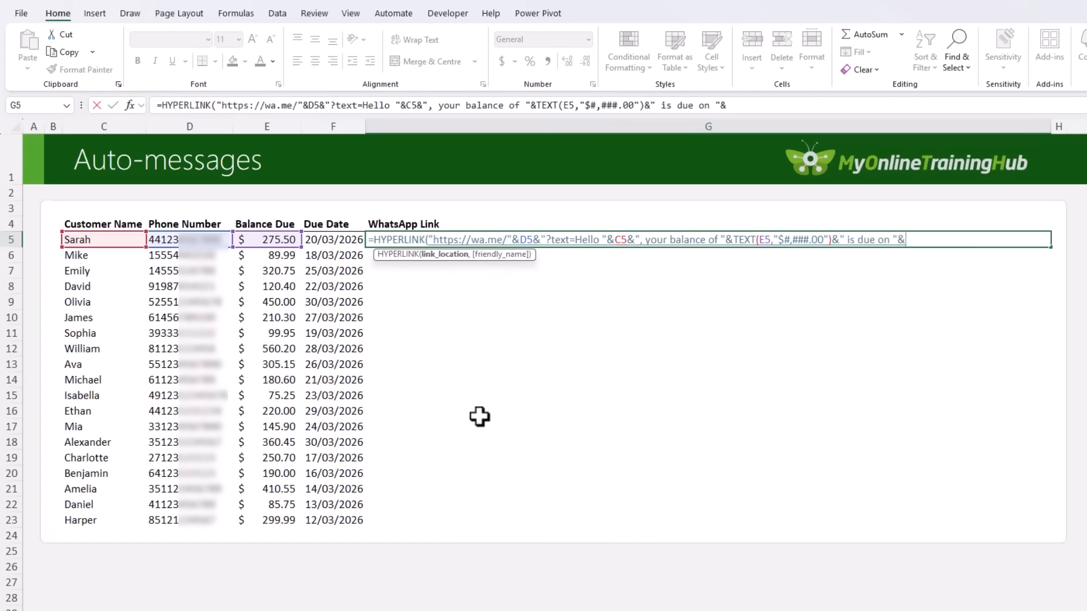
{"action": "type", "text": "t"}
Add the due date from F5 to the G5 message with a TEXT function using the format "dd/mm/yyyy".
{"action": "type", "text": "text"}
{"action": "key", "text": "Tab"}
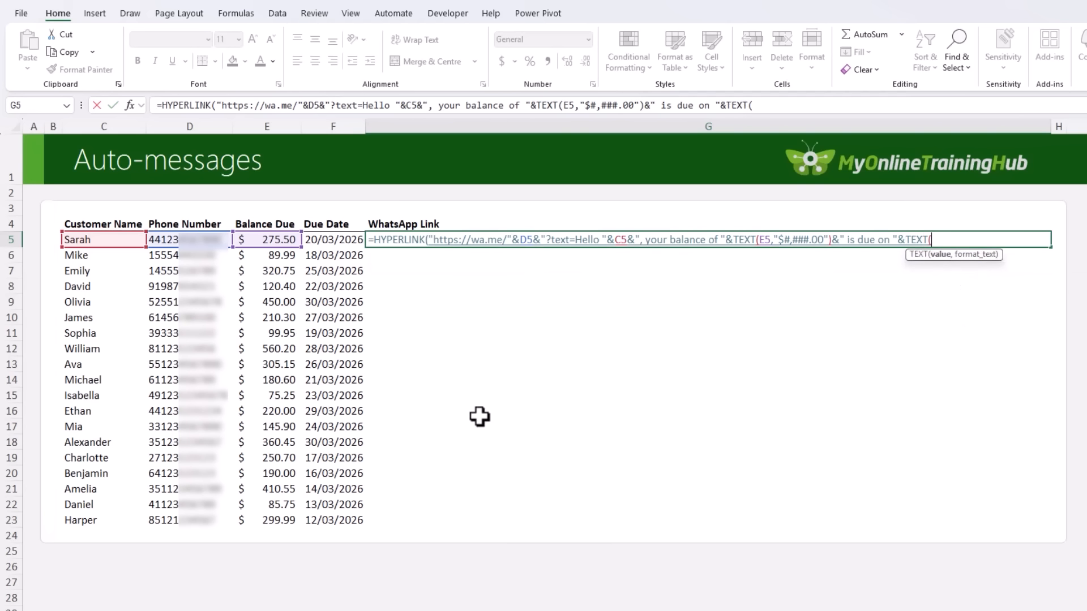
{"action": "left_click", "coordinate": [332, 240]}
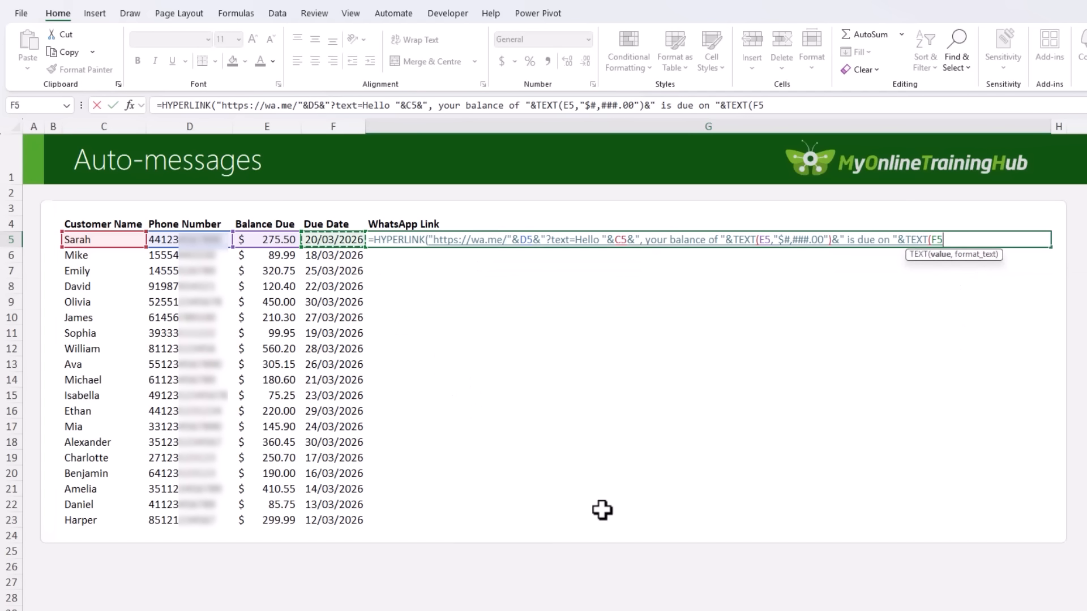
{"action": "type", "text": ",\""}
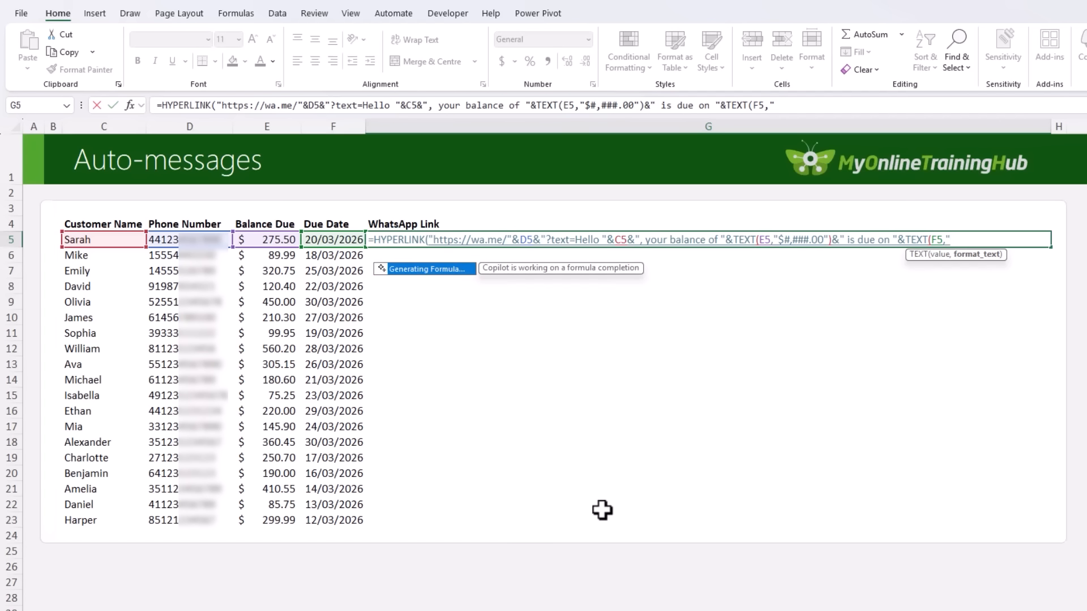
{"action": "type", "text": "dd/mm/yyy"}
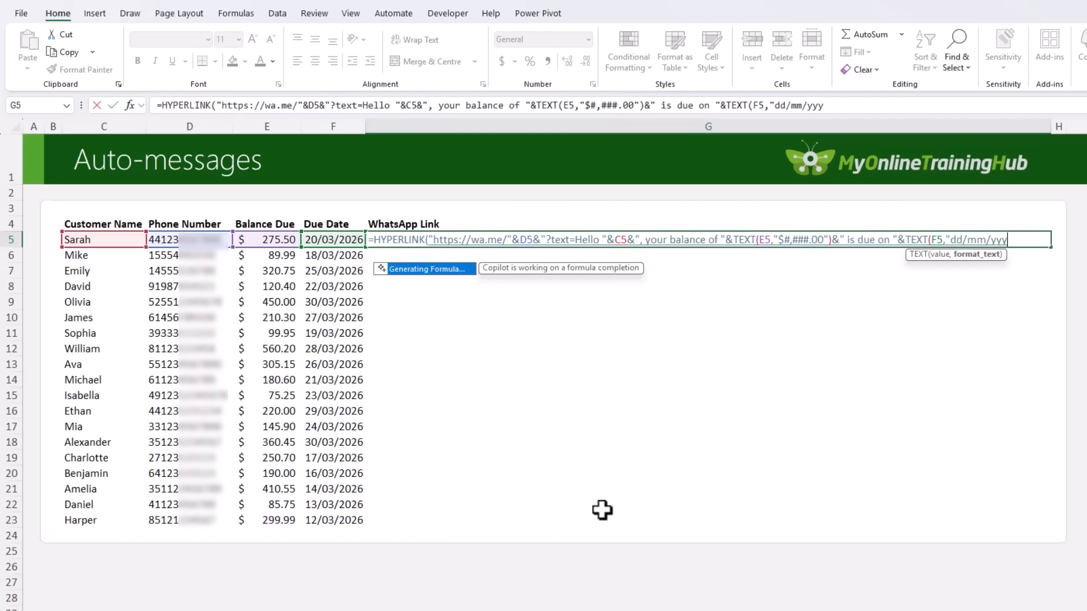
{"action": "type", "text": "y\")"}
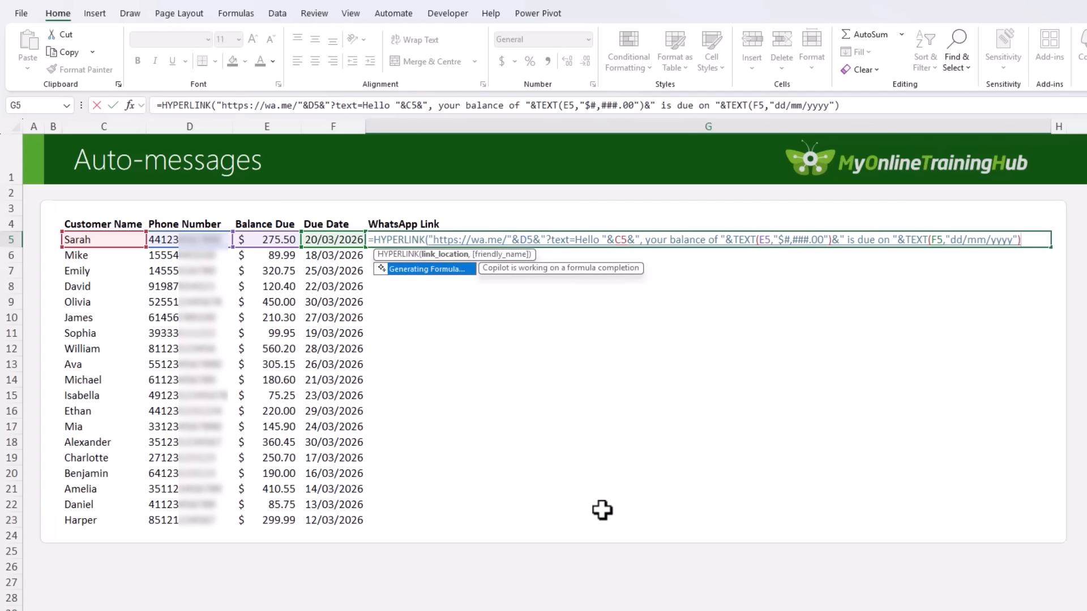
{"action": "type", "text": "&\". Please contact us to"}
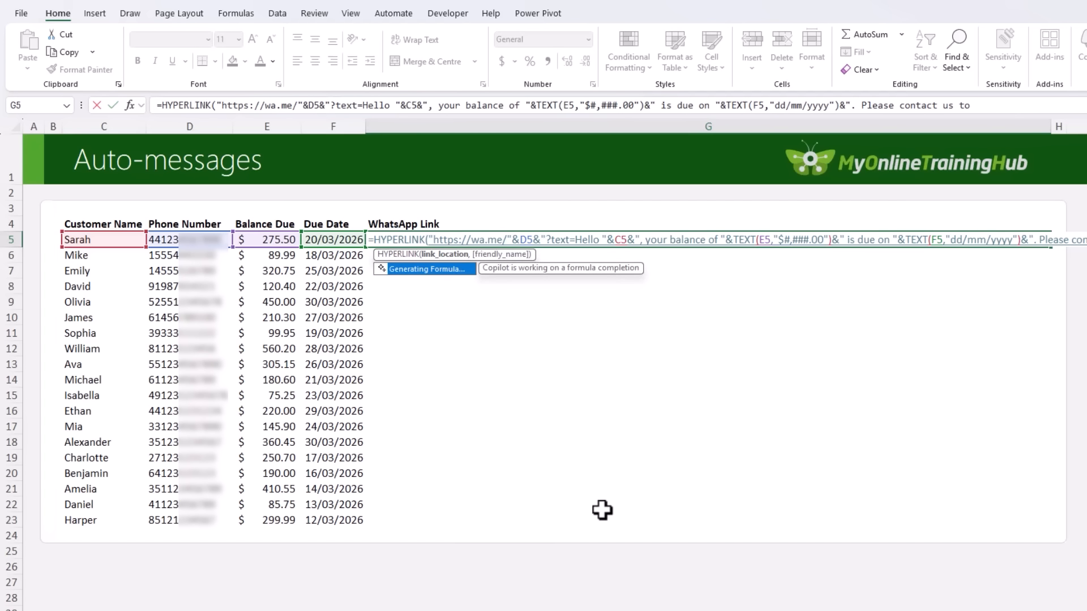
{"action": "type", "text": " aaarrange payment."}
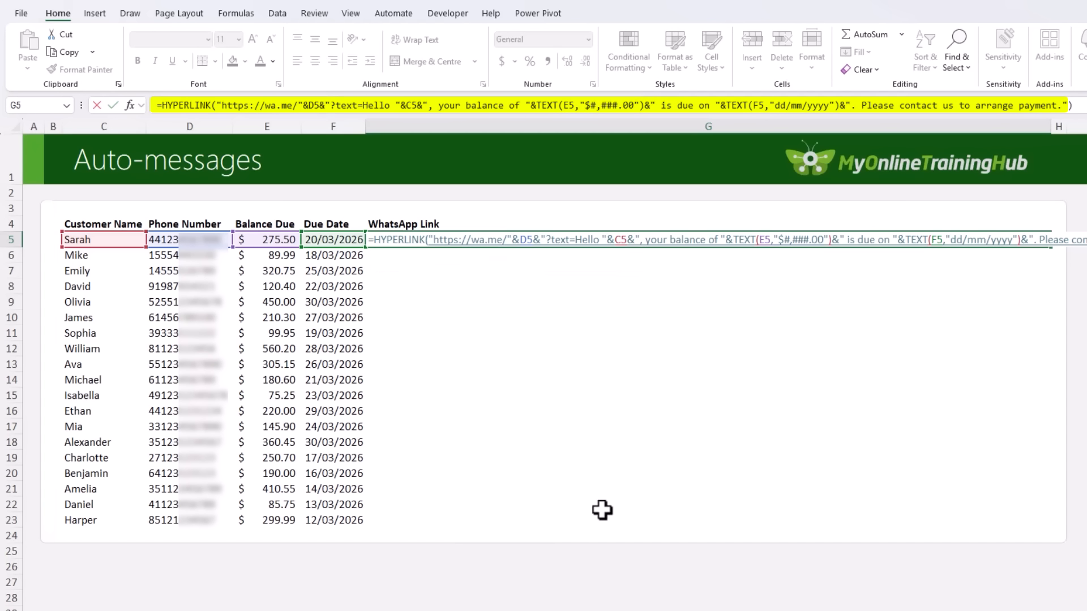
Finish the G5 formula with ". Please contact us to arrange payment." and fill it down the WhatsApp Link column.
{"action": "key", "text": "Return"}
{"action": "key", "text": "Up"}
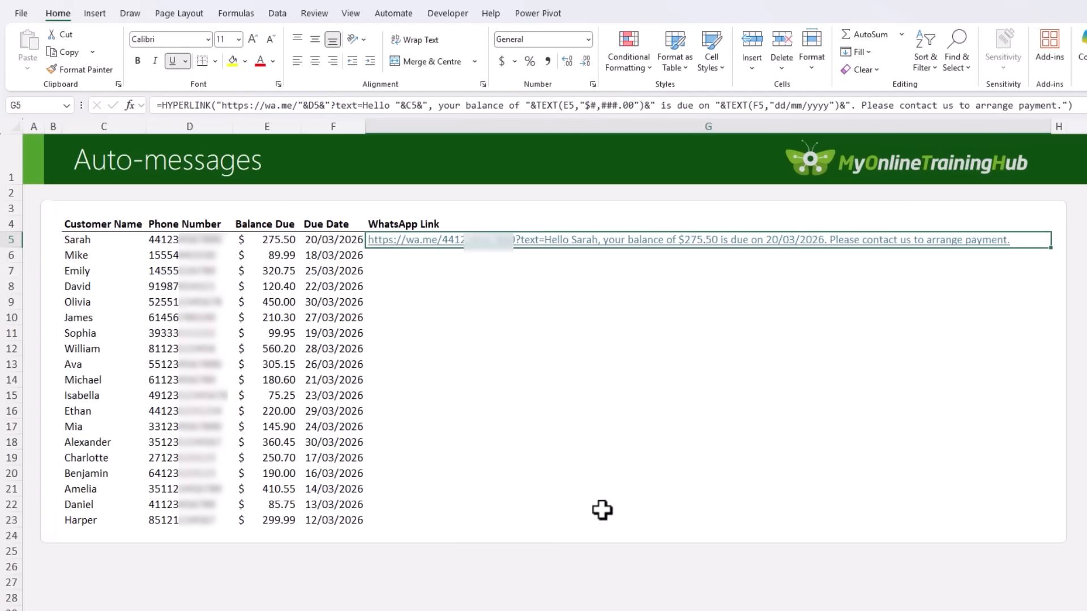
{"action": "double_click", "coordinate": [1051, 248]}
{"action": "left_click", "coordinate": [1081, 257]}
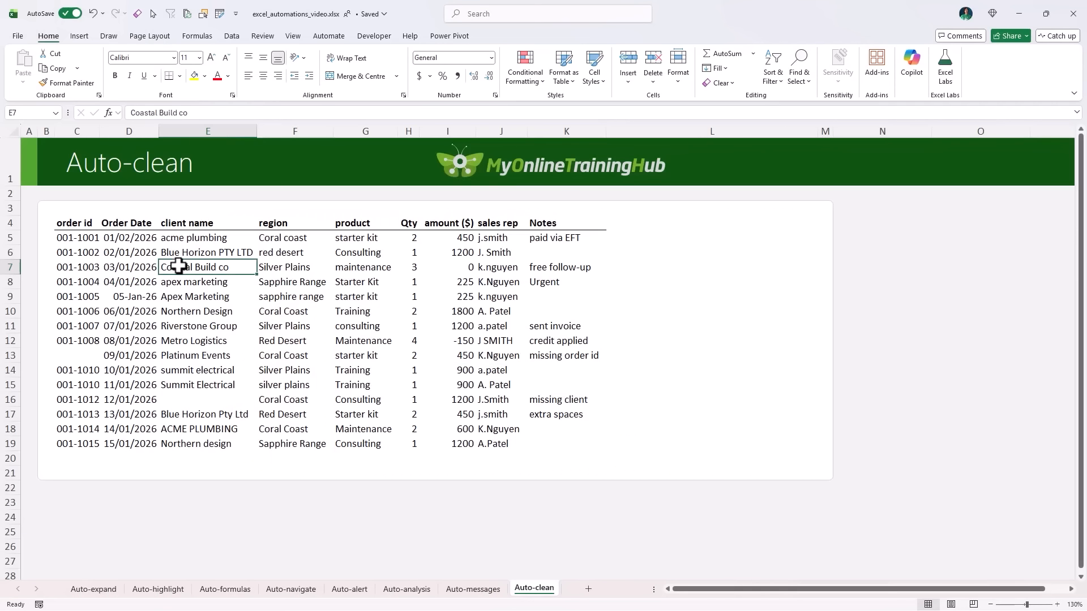
Open Copilot on the Auto-clean sheet and turn on Agent mode for direct workbook edits.
{"action": "left_click", "coordinate": [911, 62]}
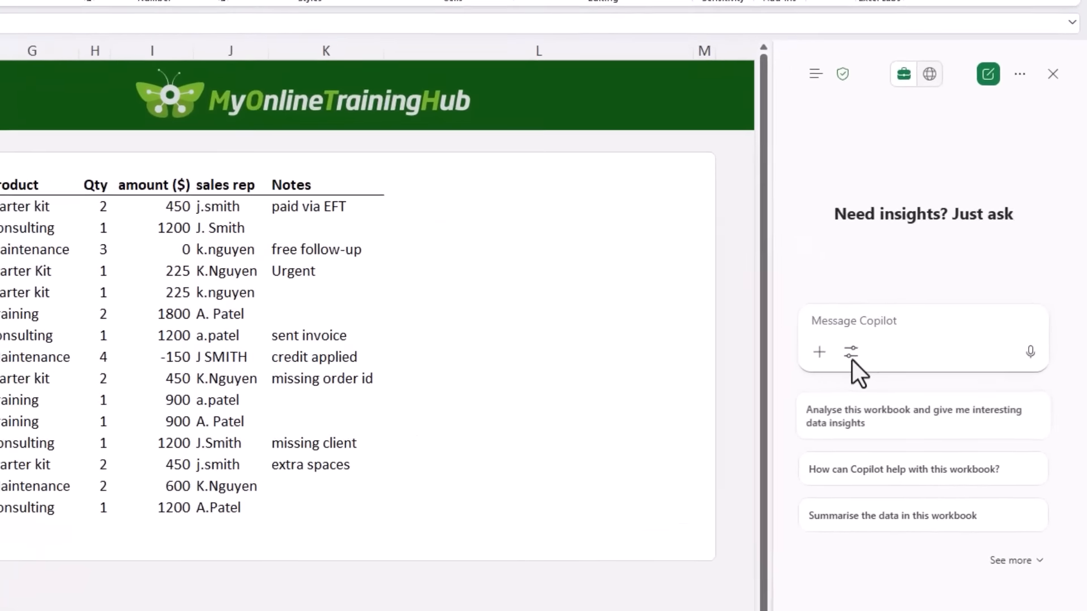
{"action": "left_click", "coordinate": [844, 356]}
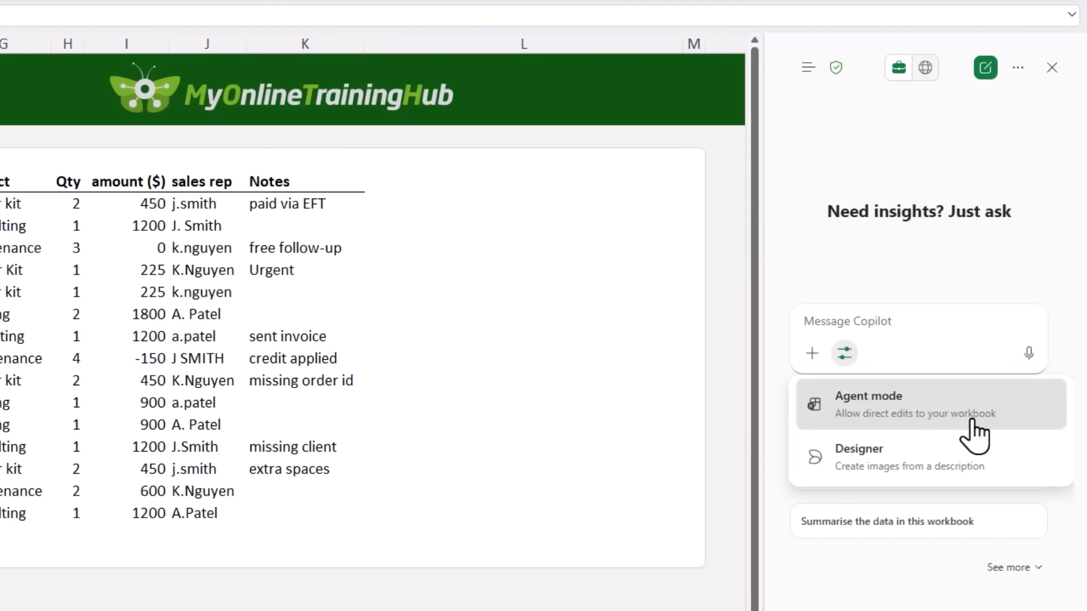
{"action": "left_click", "coordinate": [973, 433]}
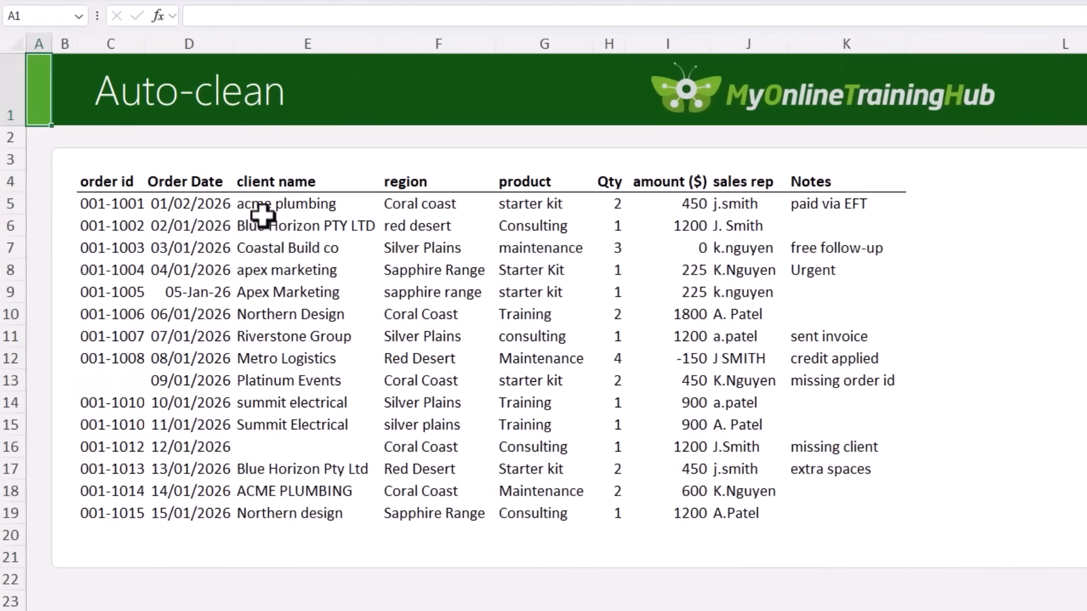
Select C4:K19 and prompt "Review the data in this worksheet and clean it ready for analysis. Also advise of any issues or anomalies I should look into further.".
{"action": "left_click_drag", "start_coordinate": [115, 182], "coordinate": [798, 512]}
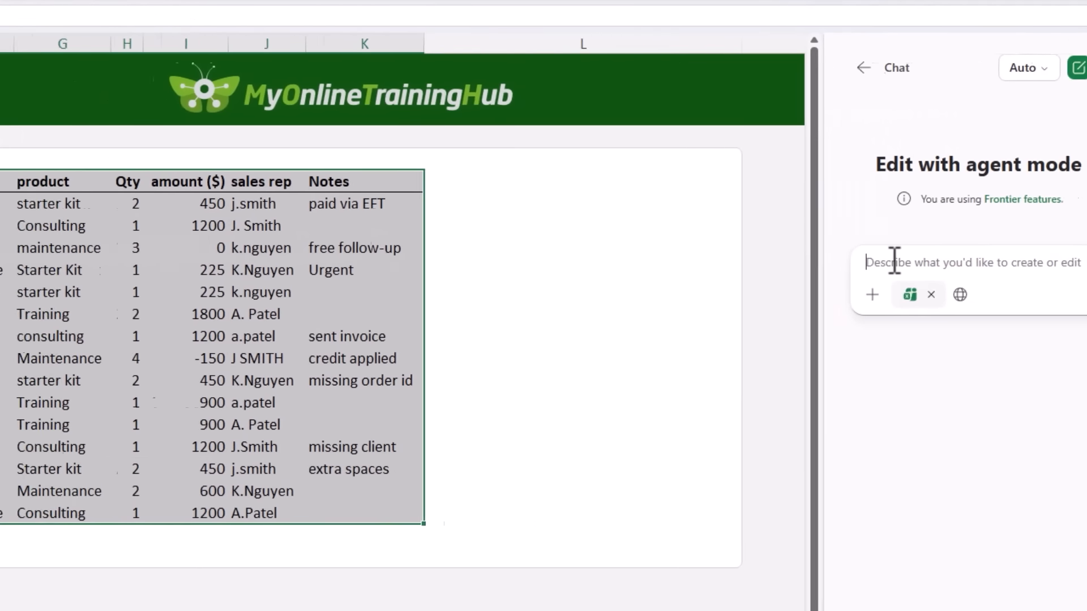
{"action": "type", "text": "Review the data in this worksheet and clean it ready for analysis. Also advise of any issues or anomalies I should look into further."}
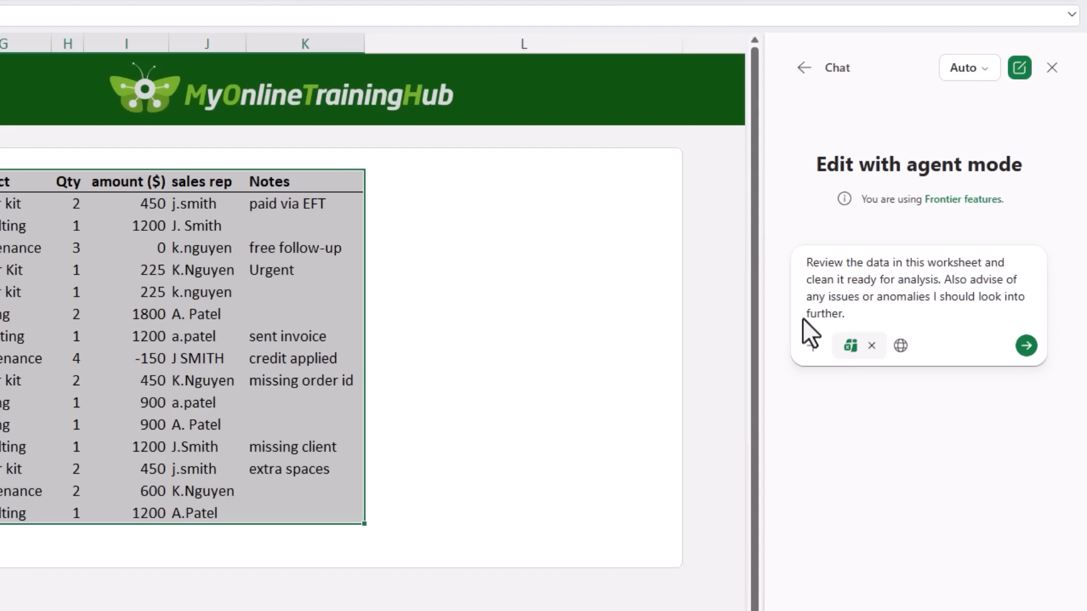
Set Copilot's model to GPT-5.2 and submit the data-cleaning prompt.
{"action": "left_click", "coordinate": [969, 69]}
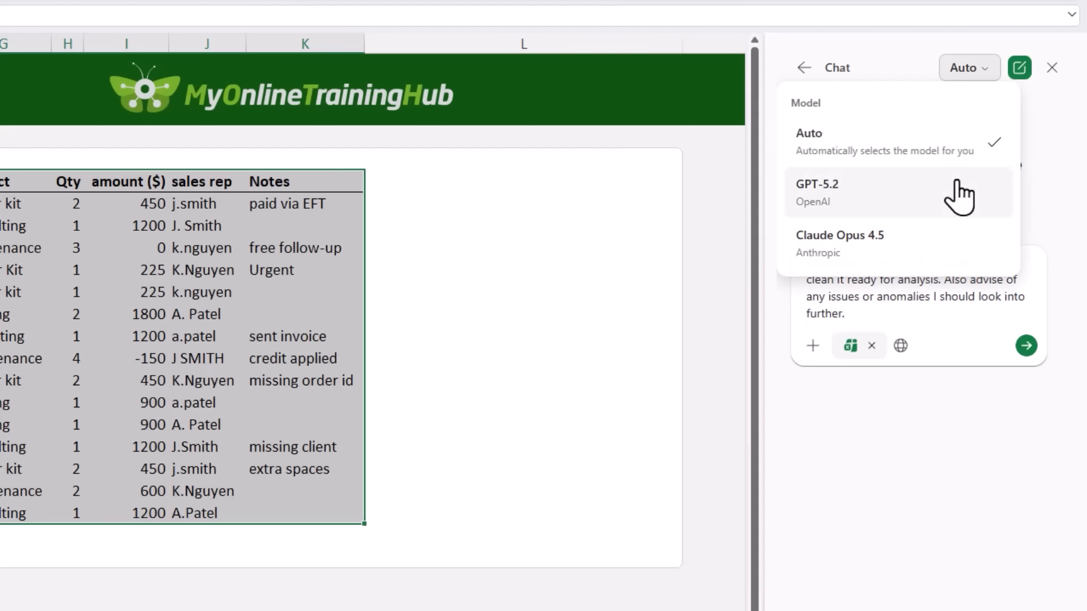
{"action": "left_click", "coordinate": [926, 205]}
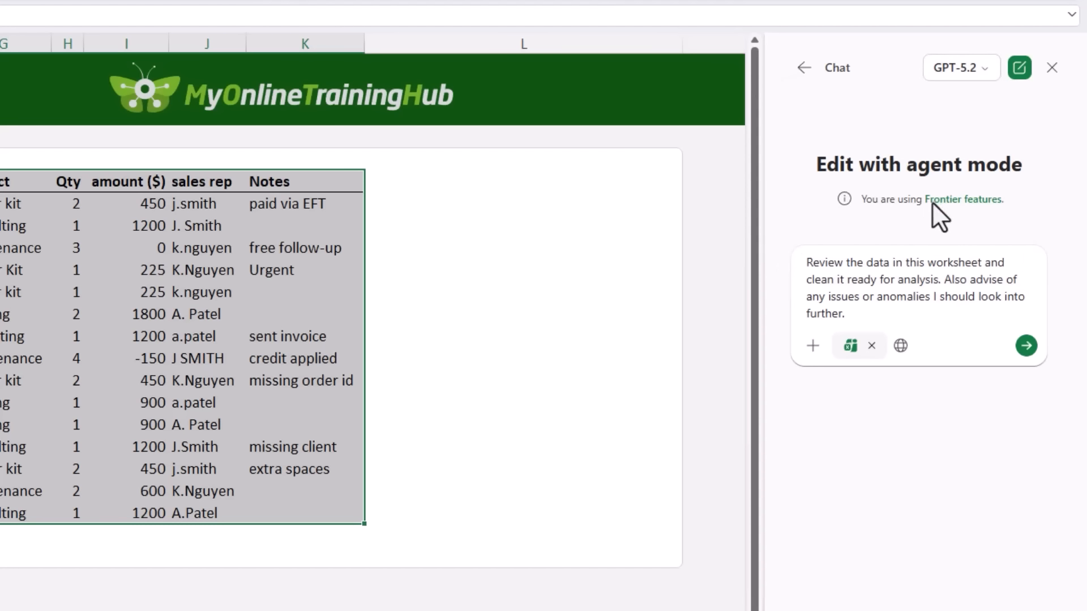
{"action": "left_click", "coordinate": [1026, 346]}
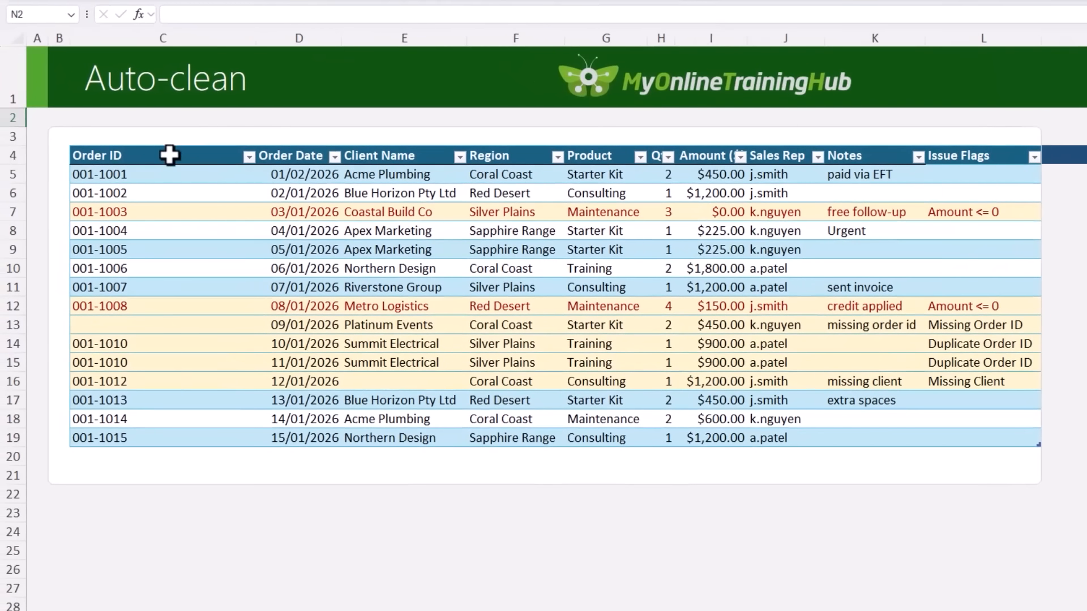
Examine the cleaned table, its Issue Flags formula in L12 and the Data Quality Summary beside the table.
{"action": "left_click_drag", "start_coordinate": [170, 152], "coordinate": [965, 442]}
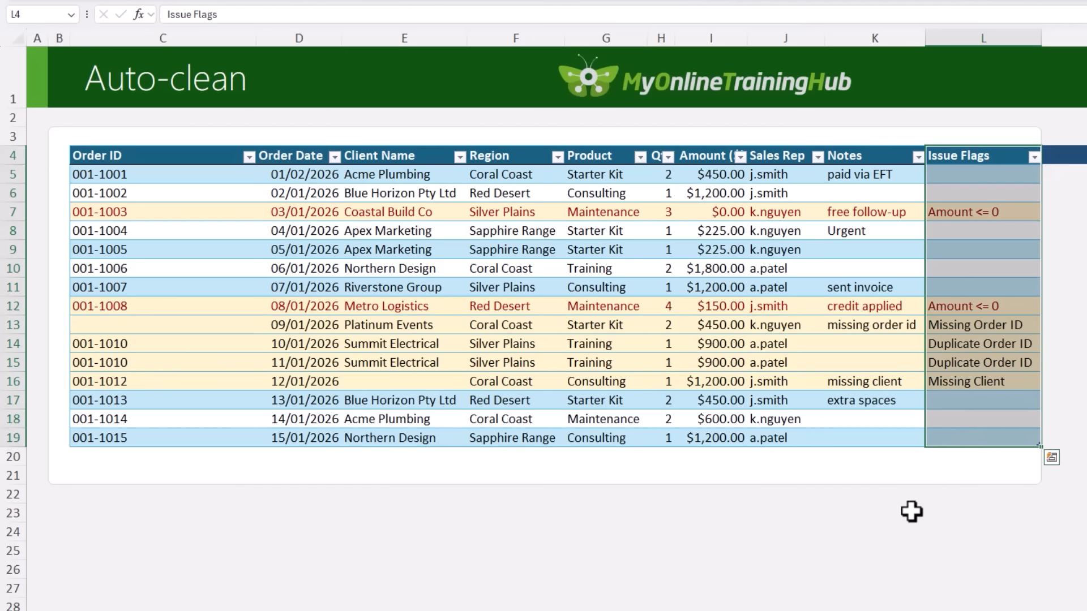
{"action": "left_click", "coordinate": [956, 313]}
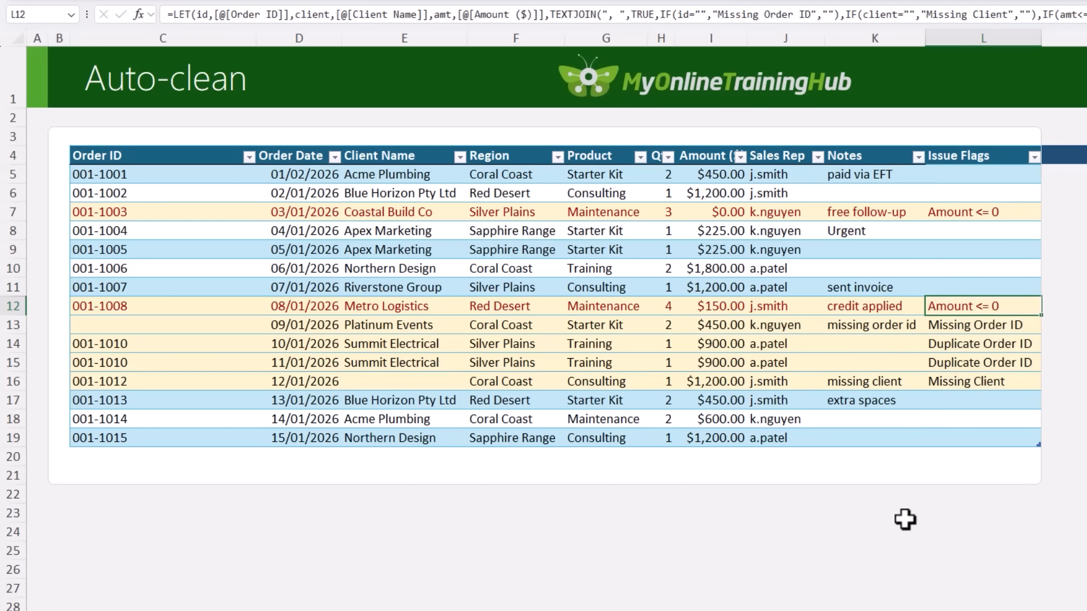
{"action": "scroll", "coordinate": [900, 563], "scroll_direction": "right", "scroll_amount": 4}
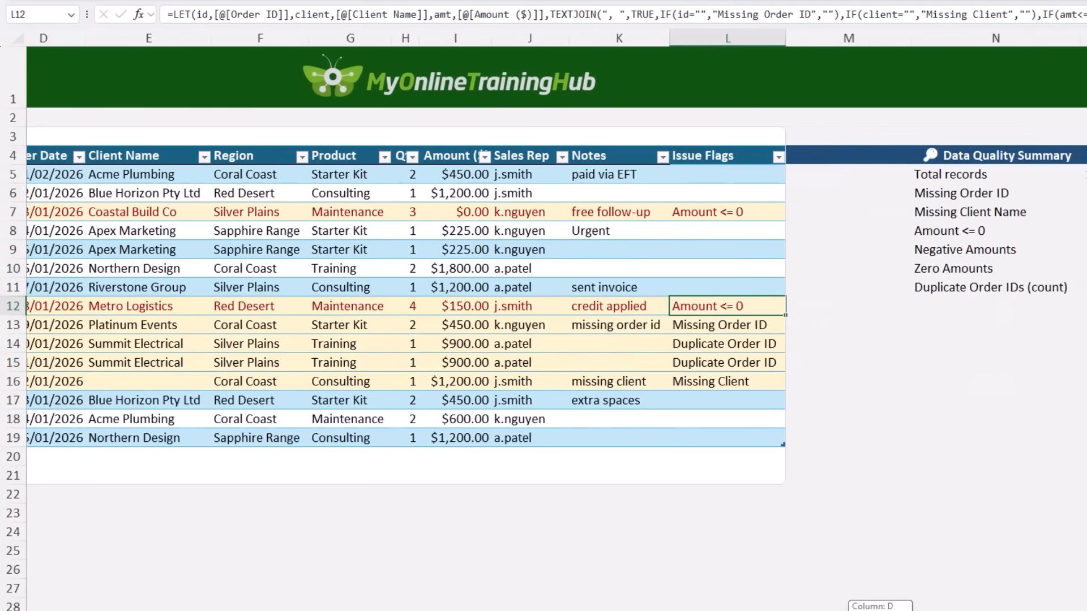
{"action": "left_click", "coordinate": [947, 334]}
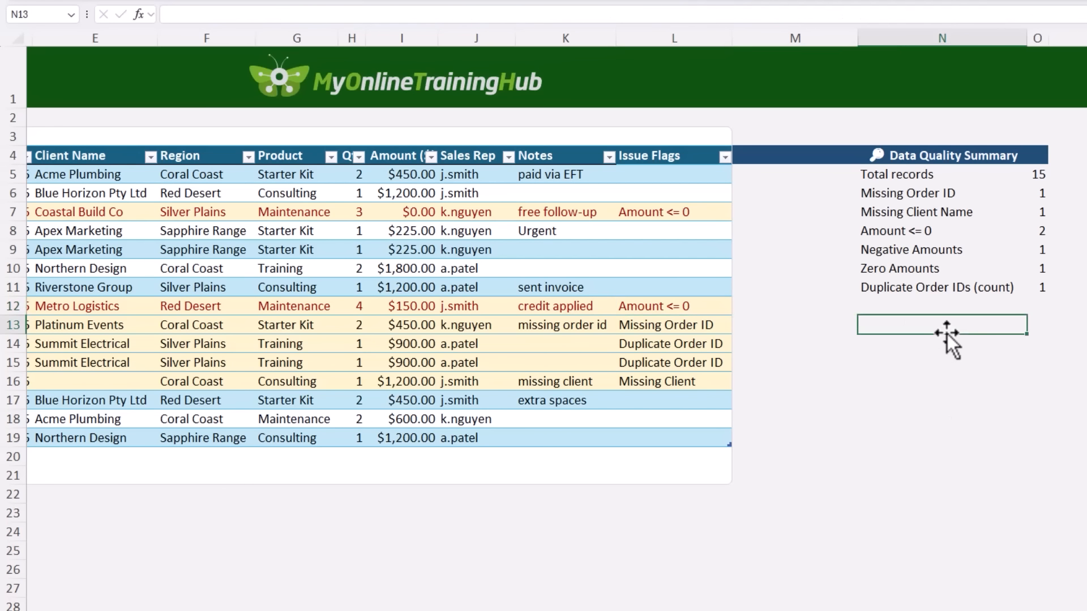